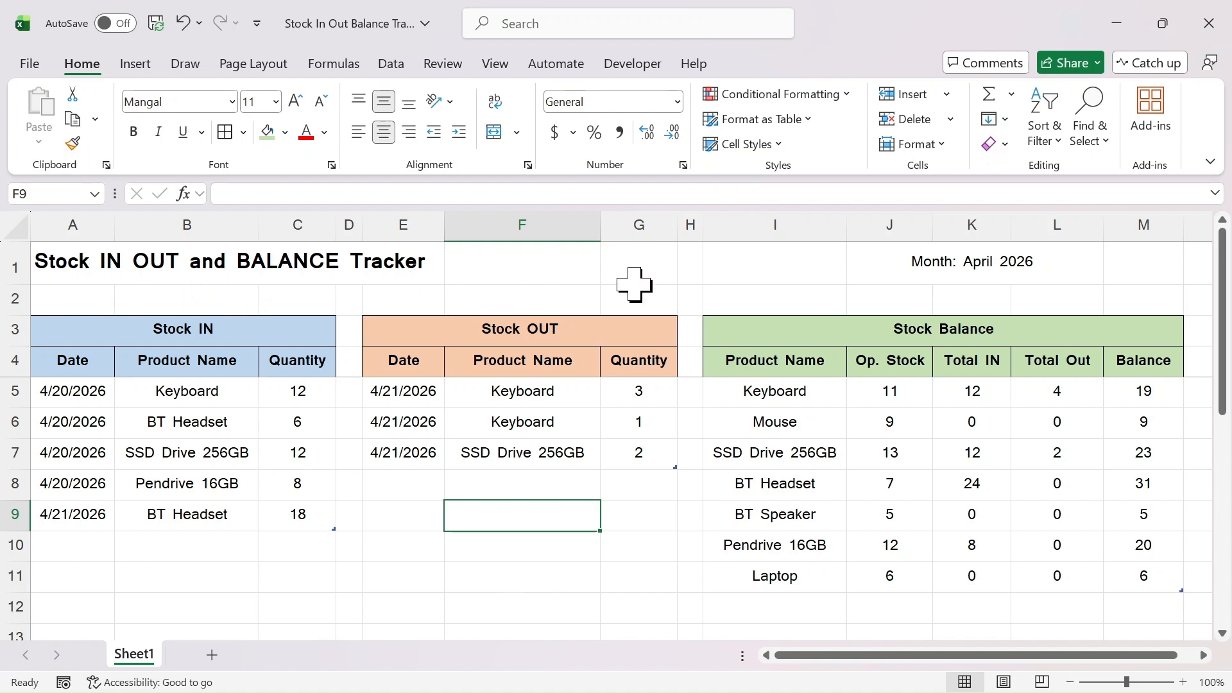
- Review the Stock IN, Stock OUT and Stock Balance tables of the finished tracker
drag(220, 325, 183, 581)
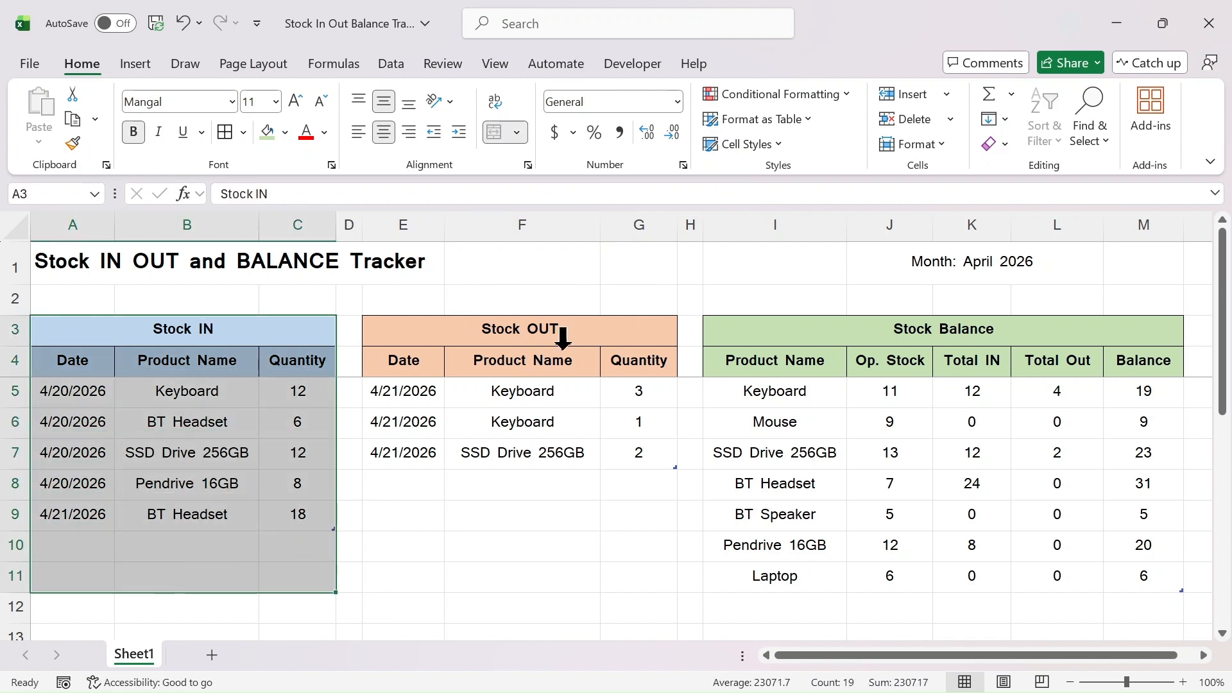
drag(559, 336, 536, 559)
drag(946, 330, 930, 581)
drag(212, 325, 317, 494)
drag(539, 330, 523, 547)
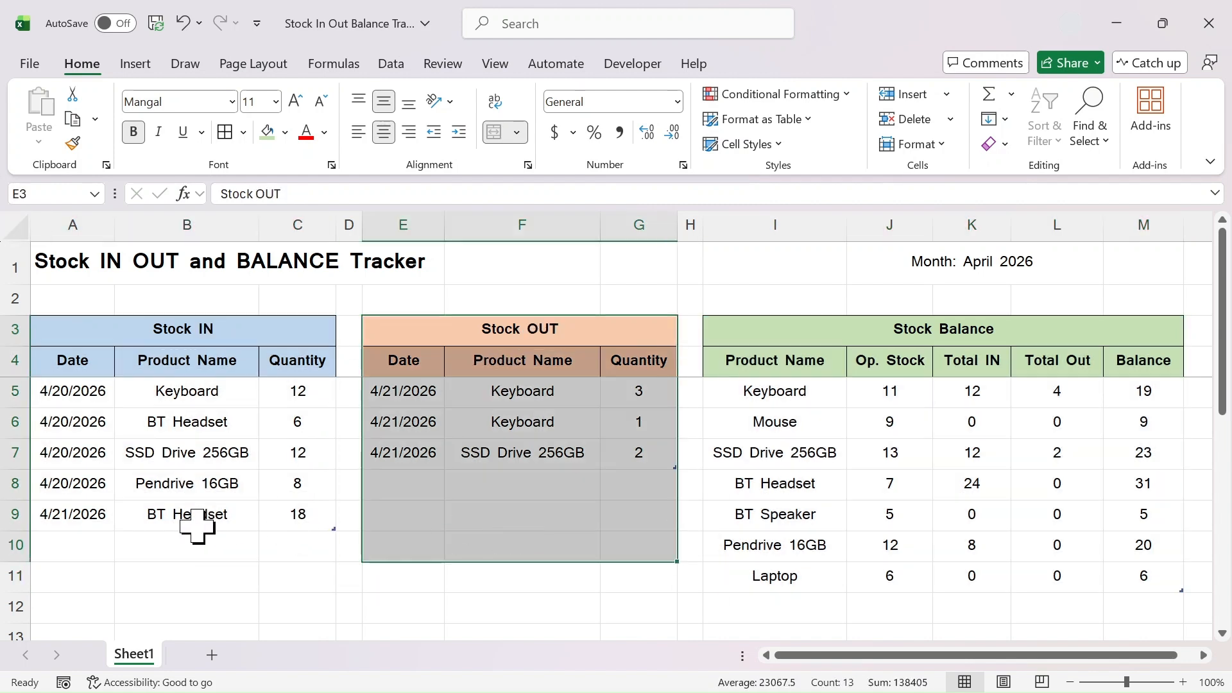
drag(1031, 334, 1002, 577)
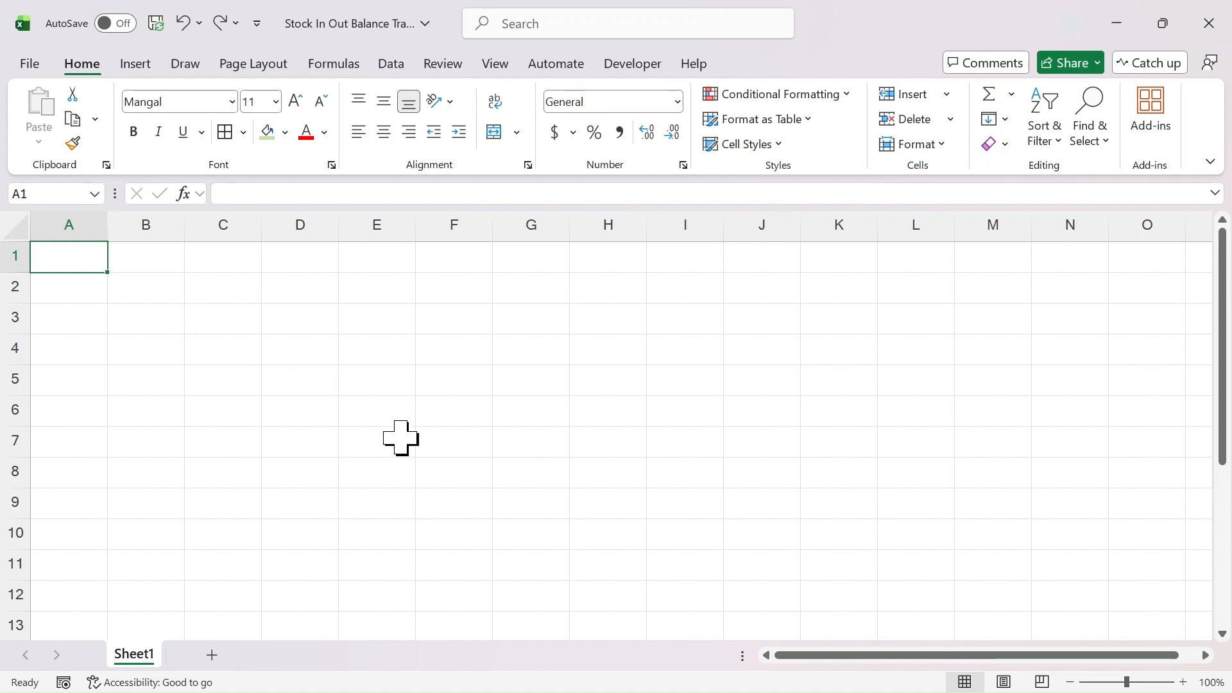
- Enter the title "Stock IN OUT and BALANCE Tracker" in A1 and format it bold at size 16
text(Stock IN OUT and BALAN)
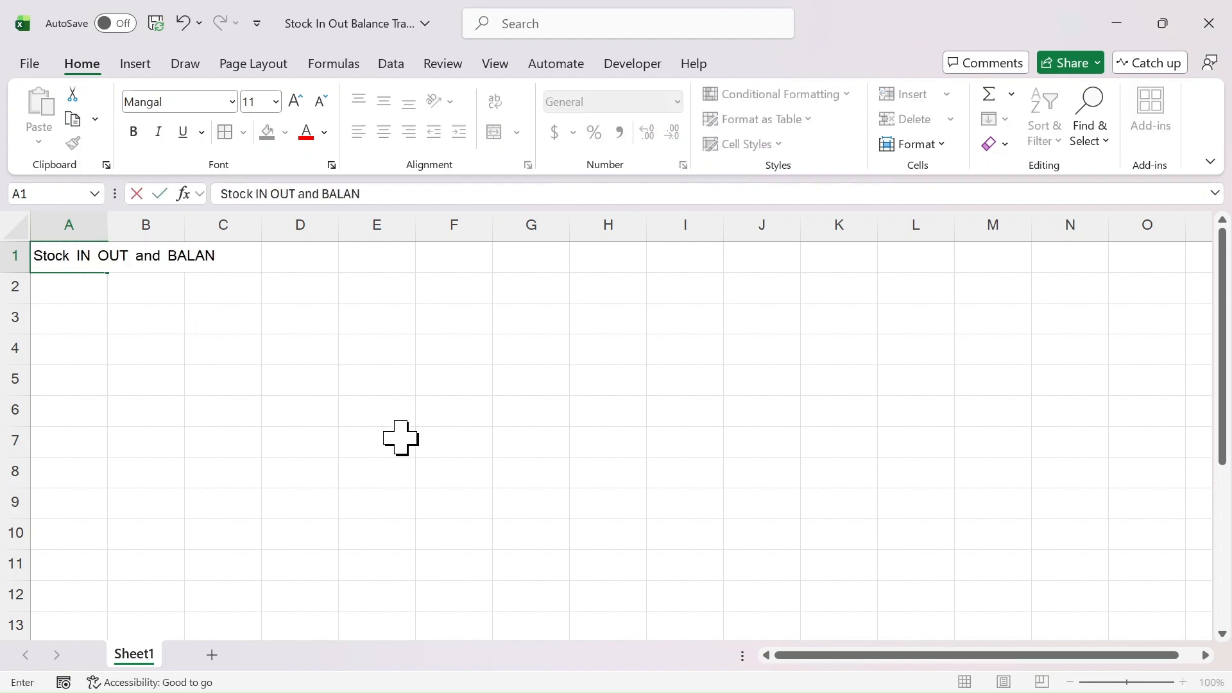
key(Return)
click(69, 256)
click(134, 132)
click(296, 101)
click(296, 101)
click(296, 102)
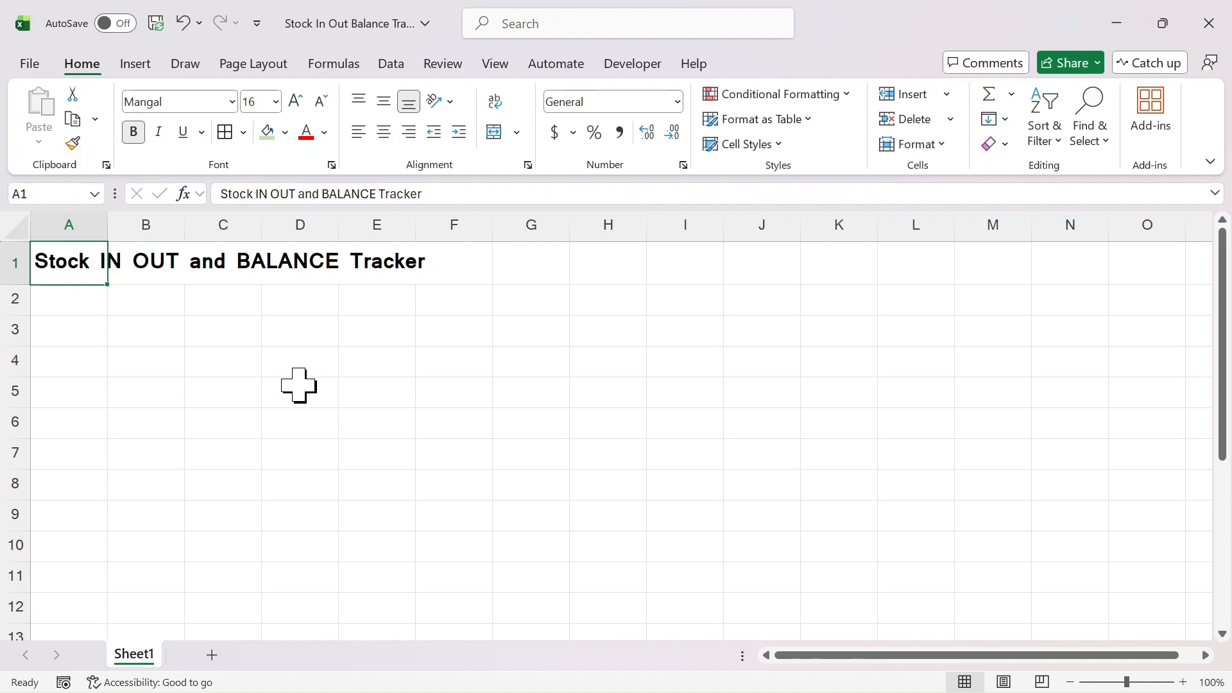
- Enter "Stock IN" in A3 and the headers Date, Product Name and Quantity in A4:C4, widening column B to fit
click(68, 331)
text(Stock IN)
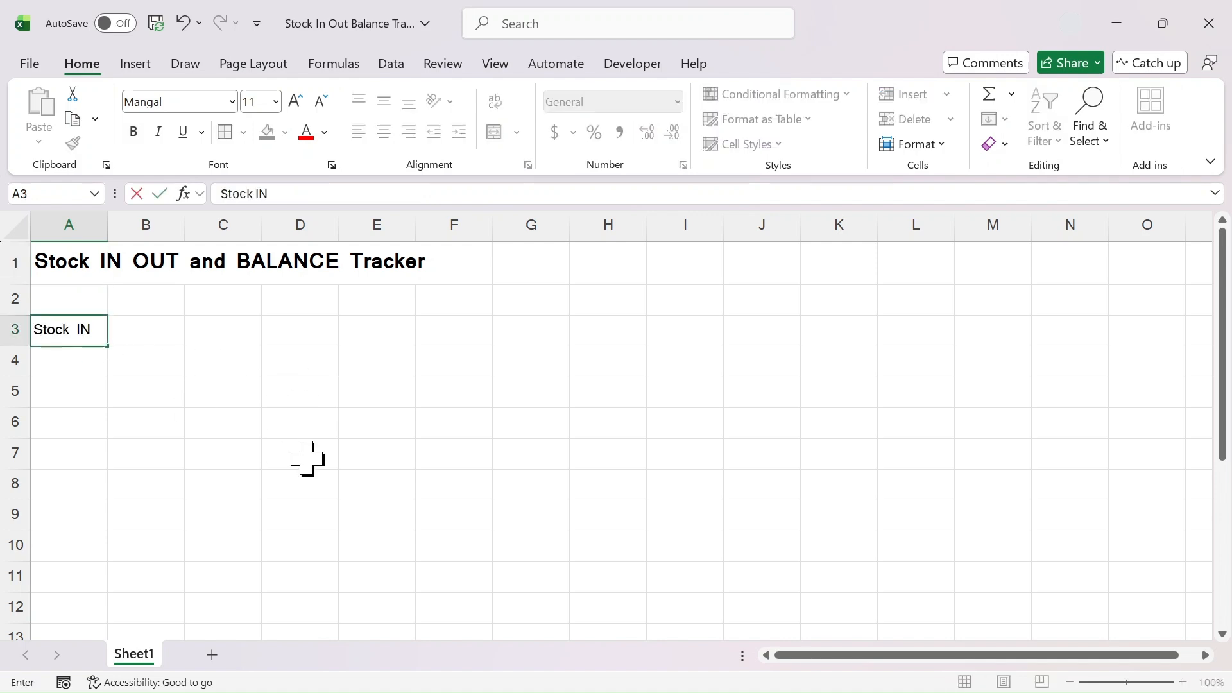
key(Return)
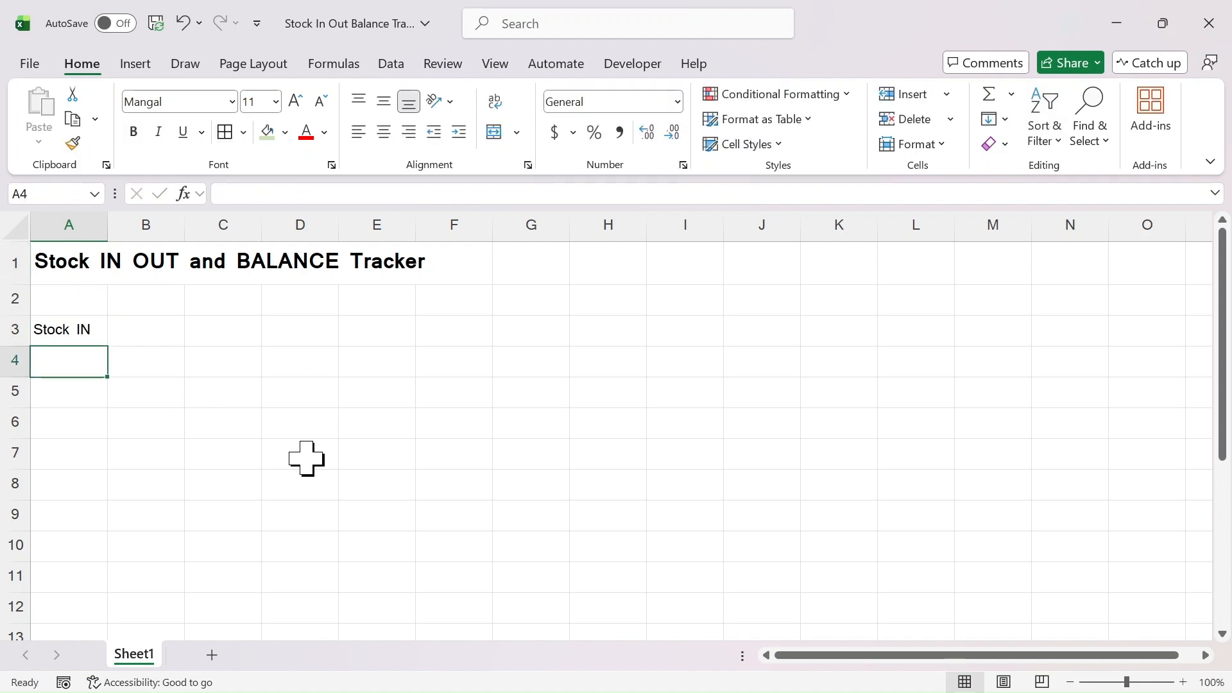
text(Date)
key(Tab)
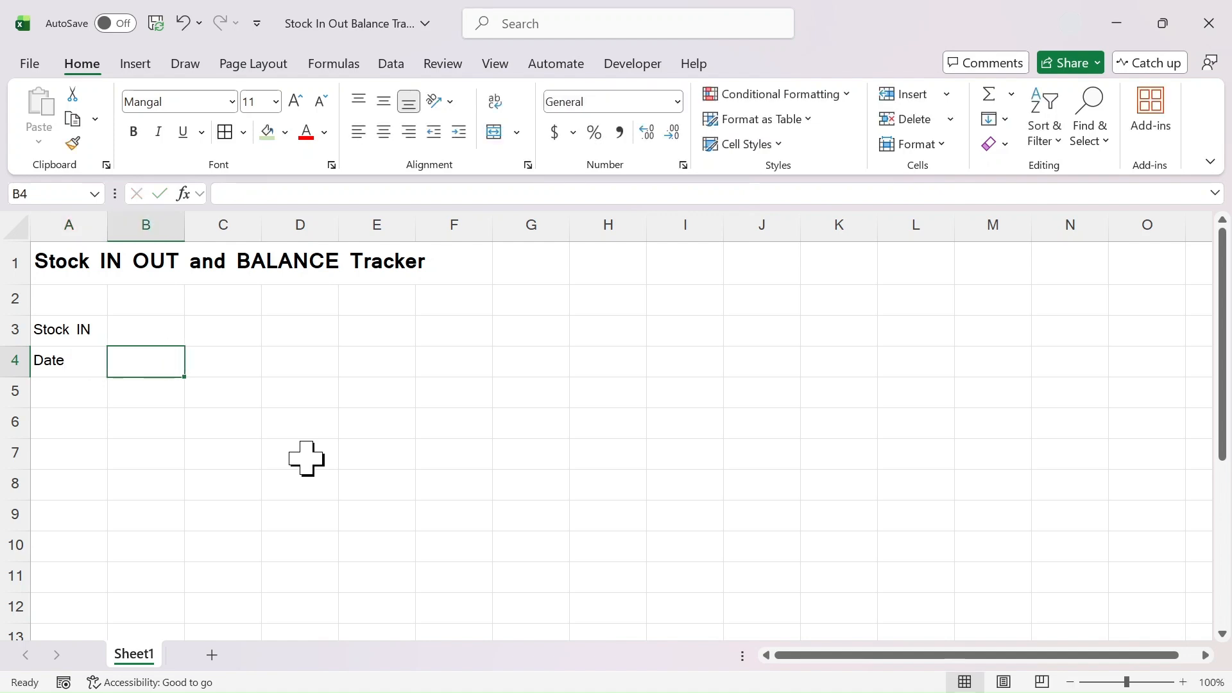
text(Product Name)
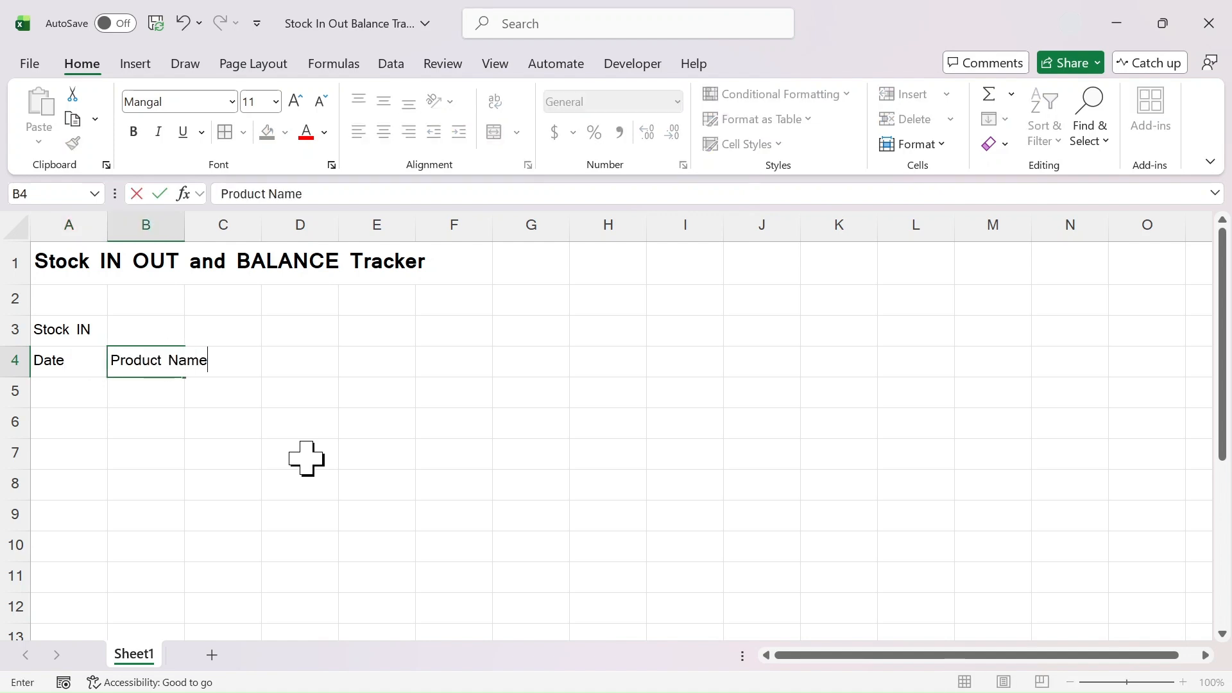
key(Tab)
text(Qu)
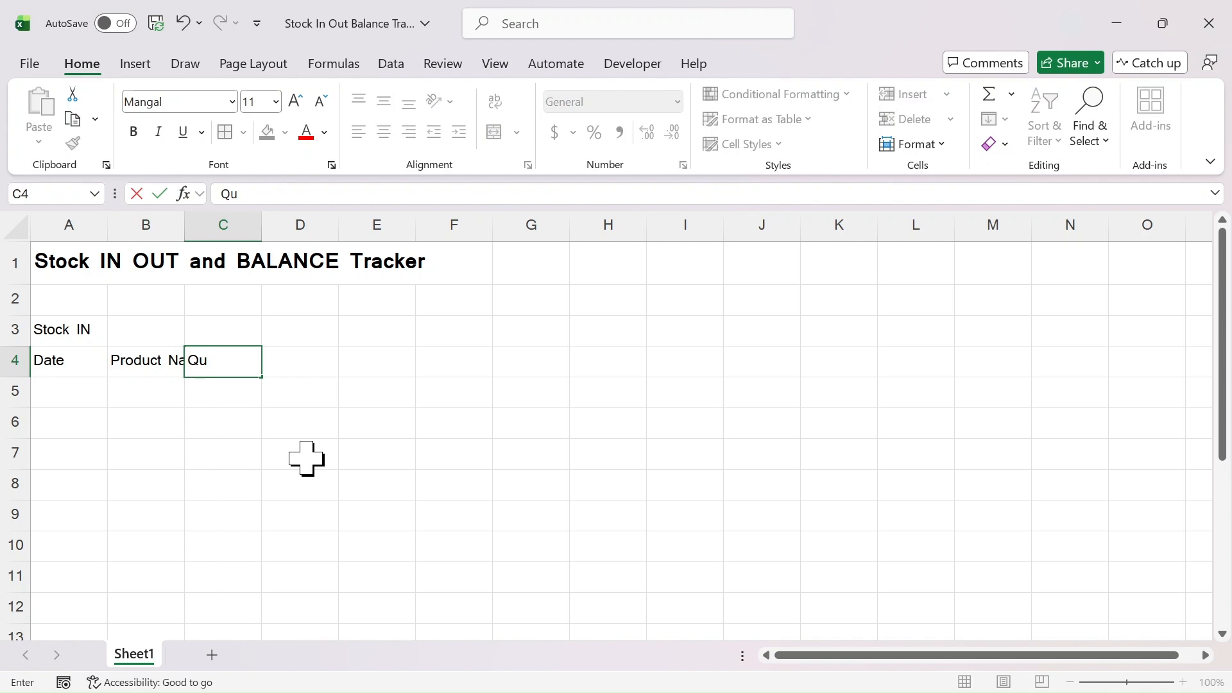
text(antity)
key(Down)
drag(184, 224, 223, 225)
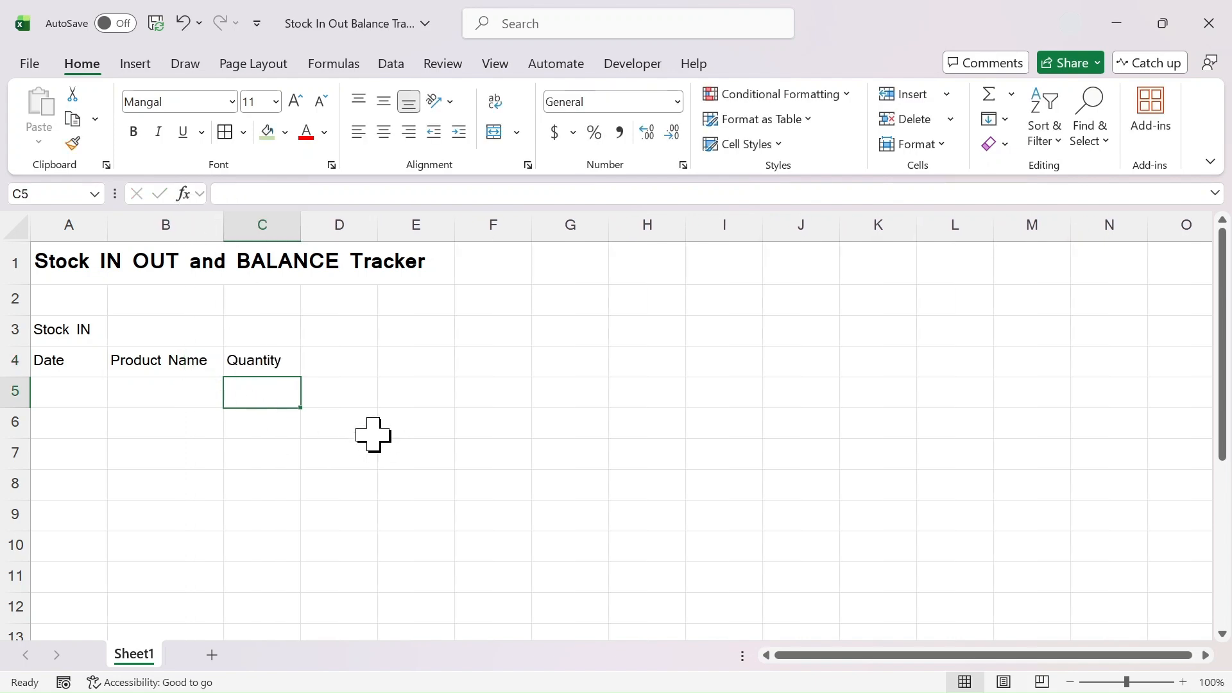
- Merge and center the Stock IN heading across A3:C3 and narrow column D into a spacer
drag(66, 333, 239, 328)
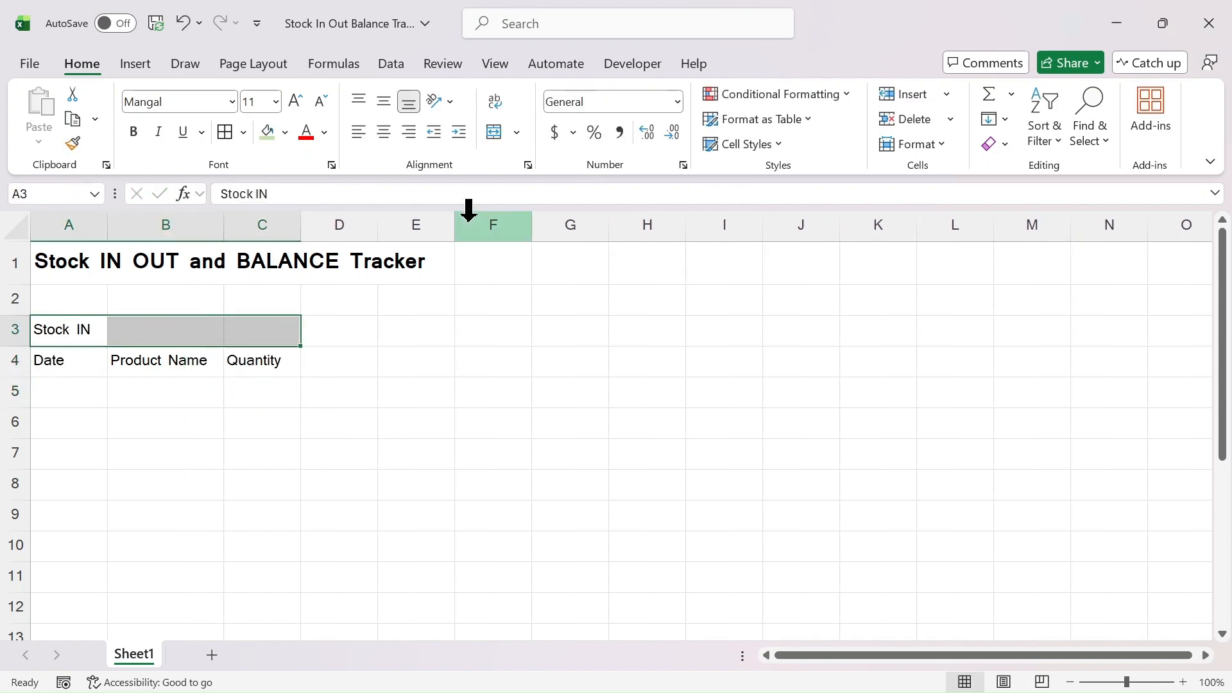
click(495, 133)
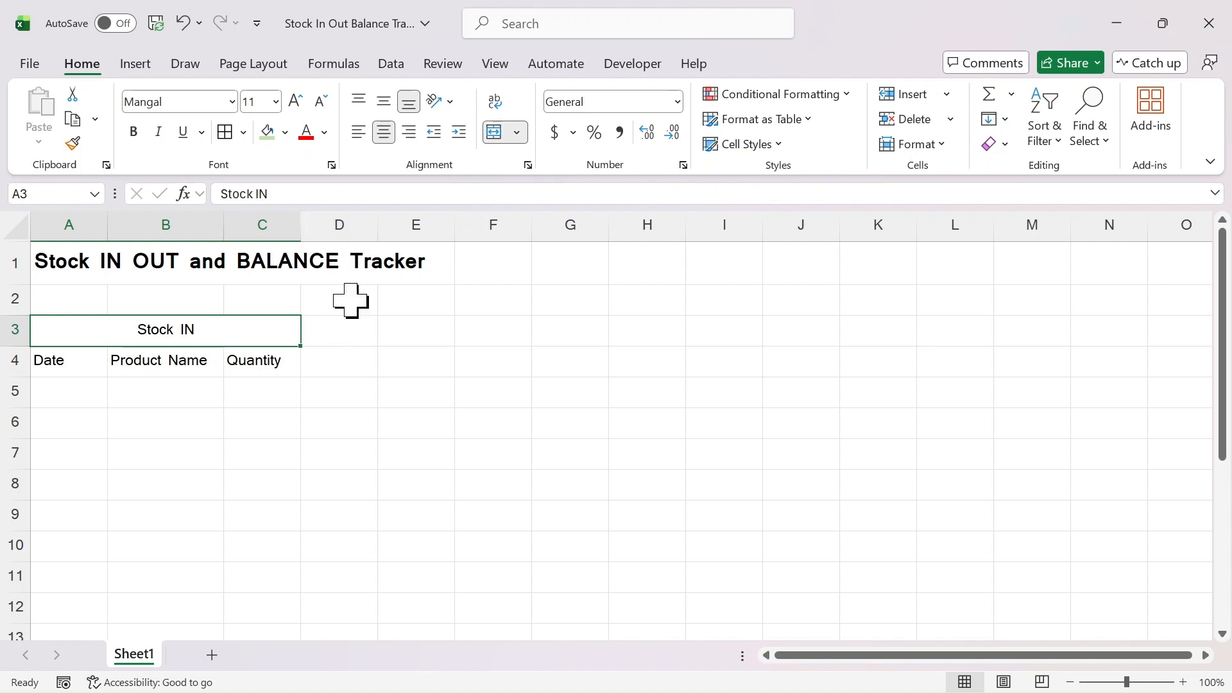
drag(377, 224, 340, 225)
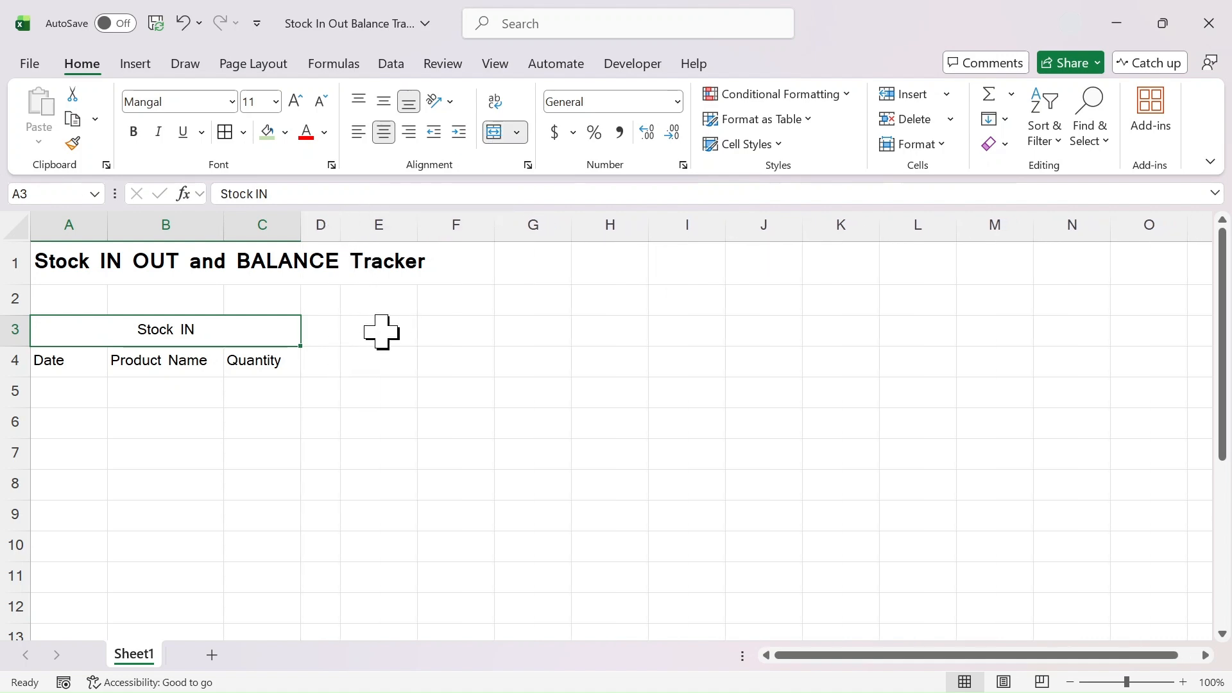
- Enter "Stock OUT" in E3 and copy the Stock IN column headers from A4:C4 to E4:G4
click(379, 330)
text(Stock OUT)
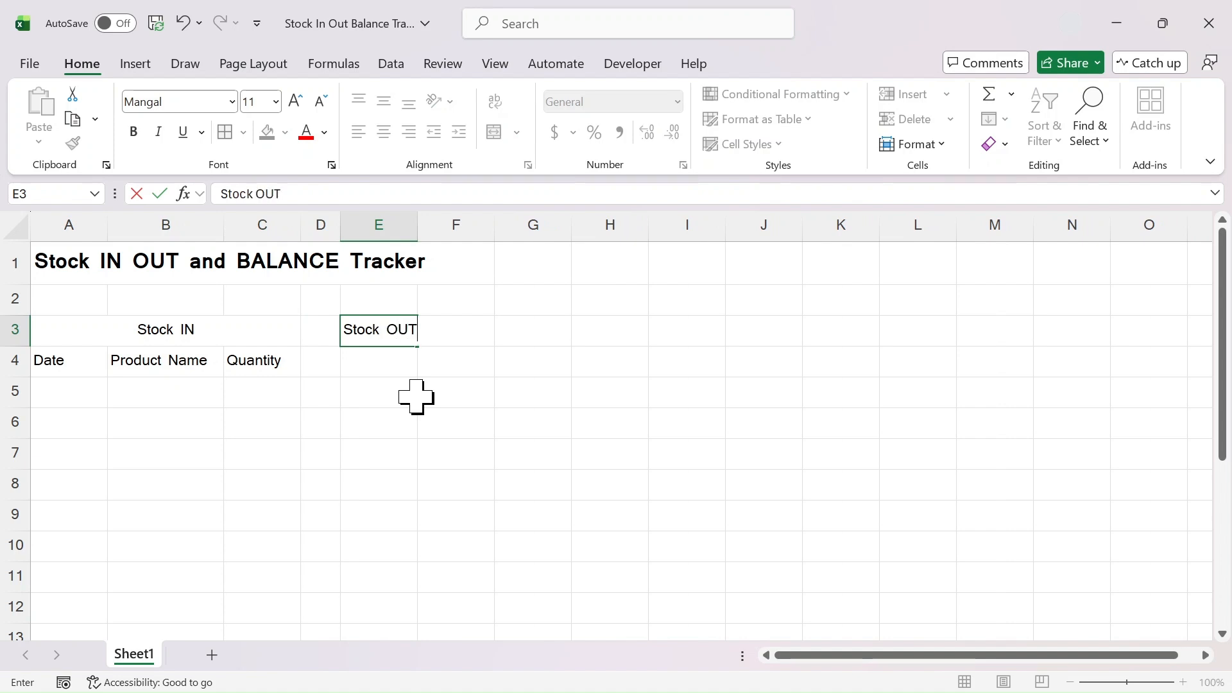
key(Return)
drag(77, 360, 246, 361)
key(ctrl+c)
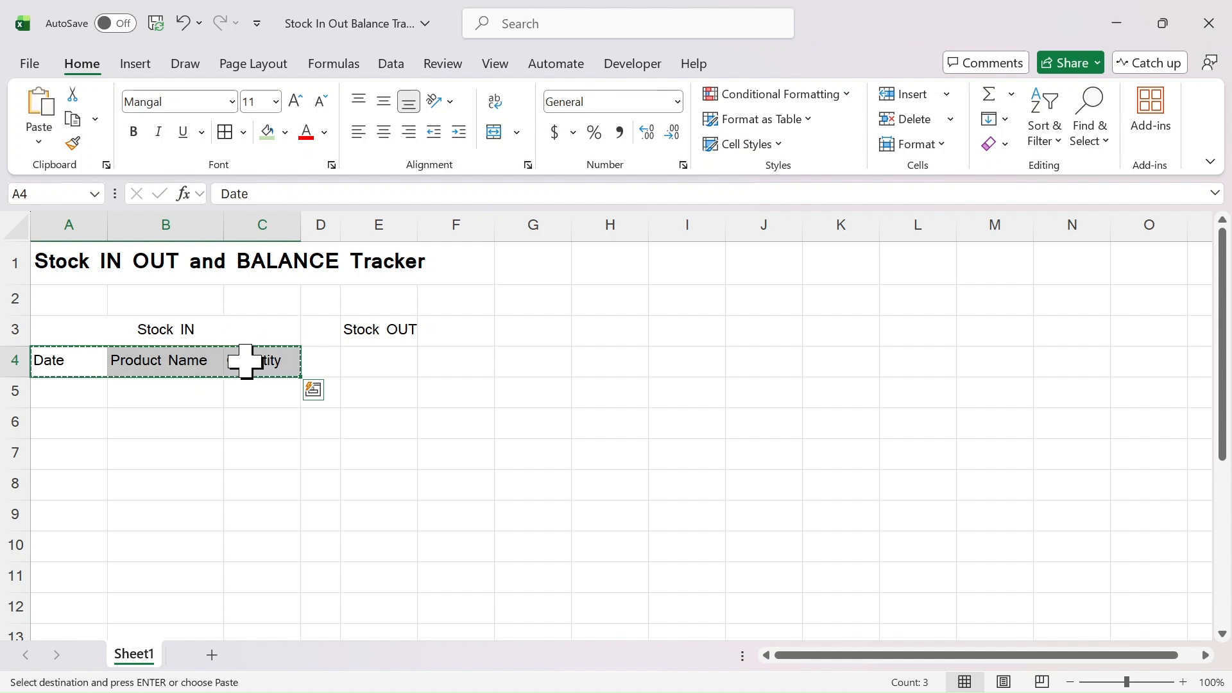
click(368, 361)
key(ctrl+v)
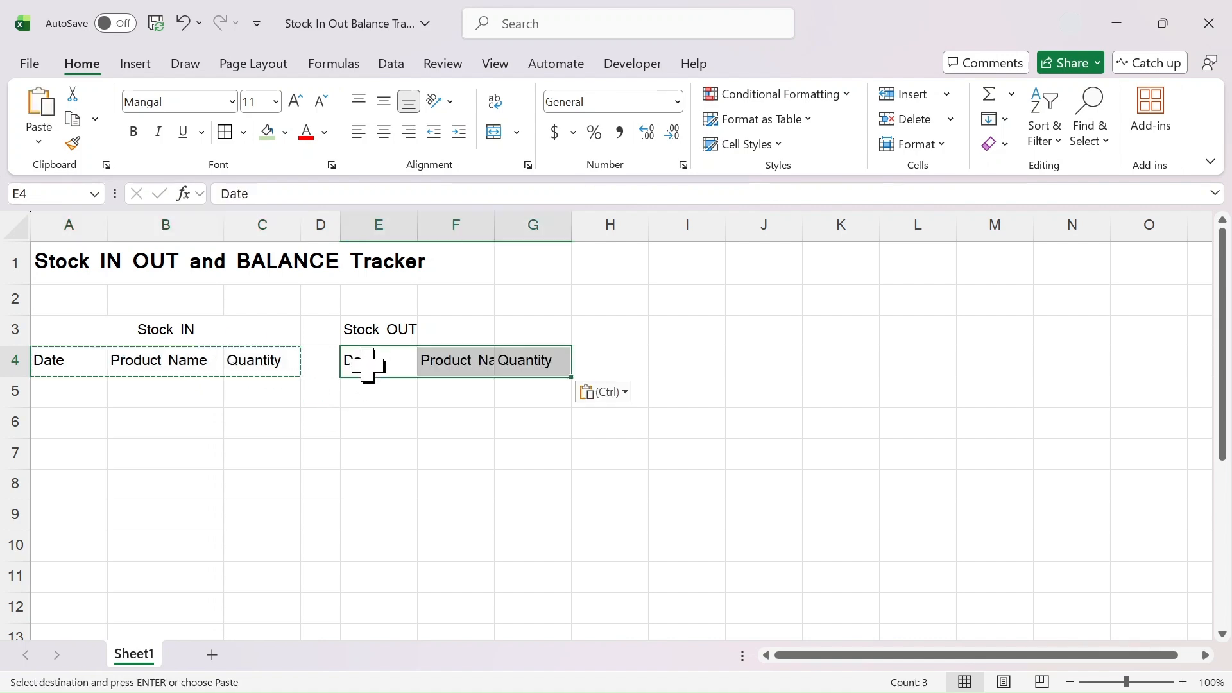
- Merge and center the Stock OUT heading across E3:G3, and adjust the columns by widening F and narrowing spacer H
click(388, 334)
drag(388, 334, 509, 335)
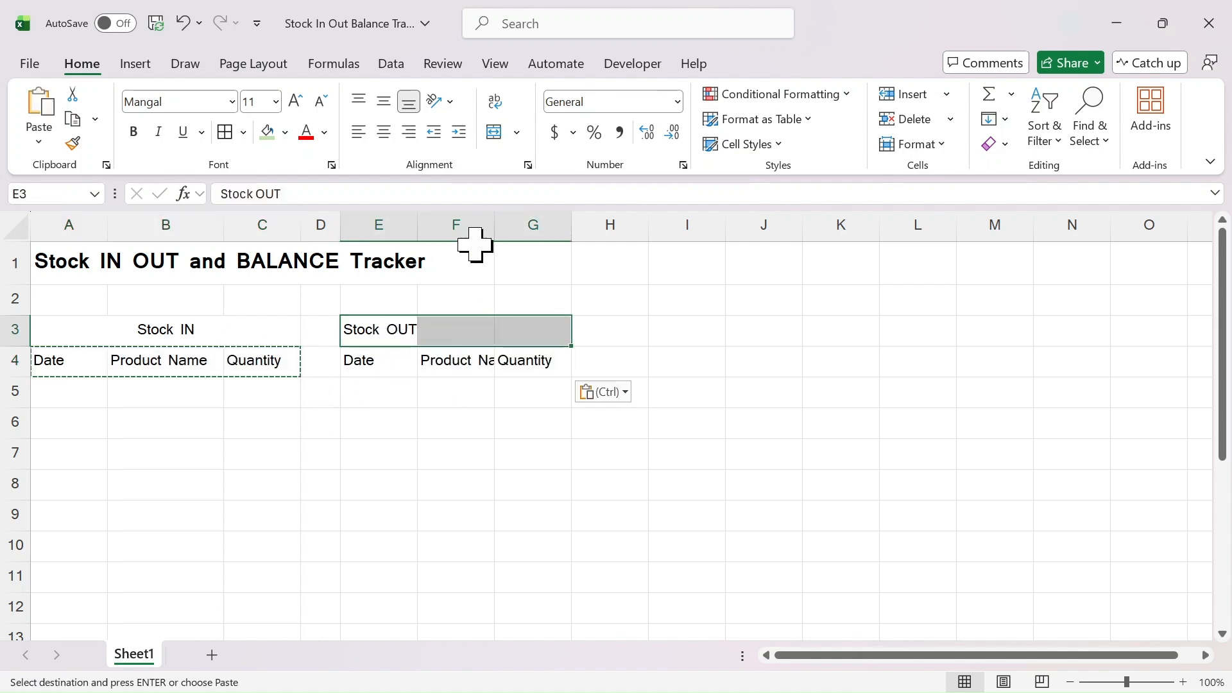
click(492, 133)
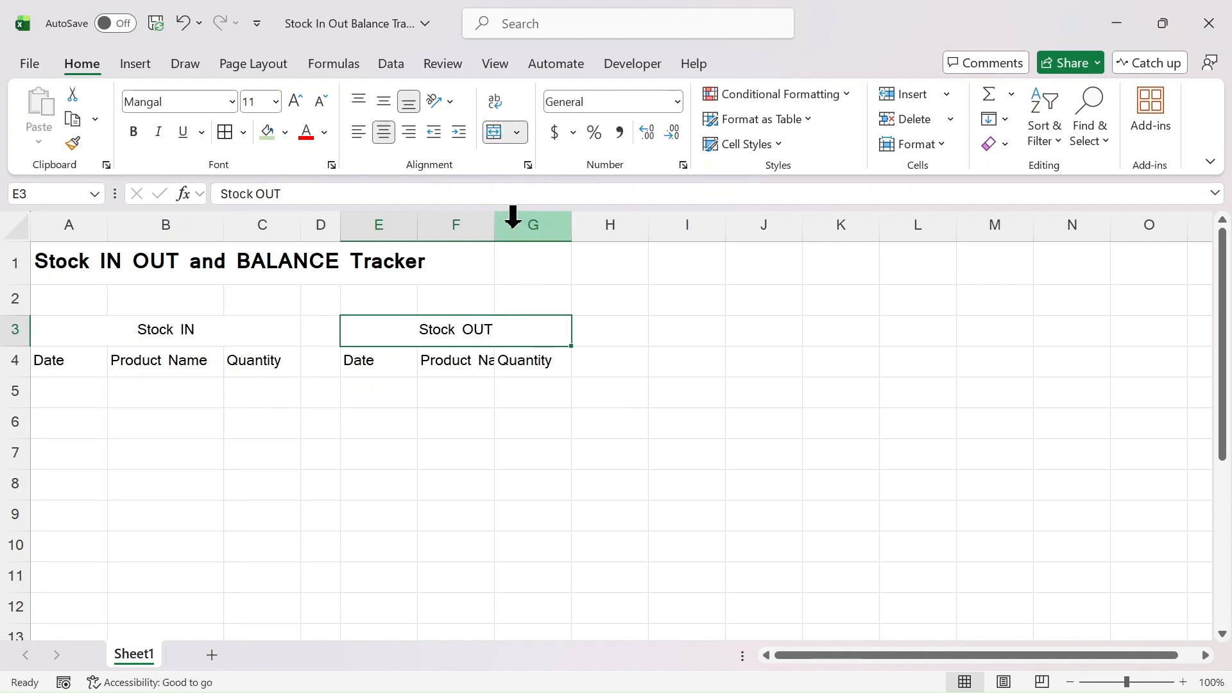
drag(496, 225, 545, 235)
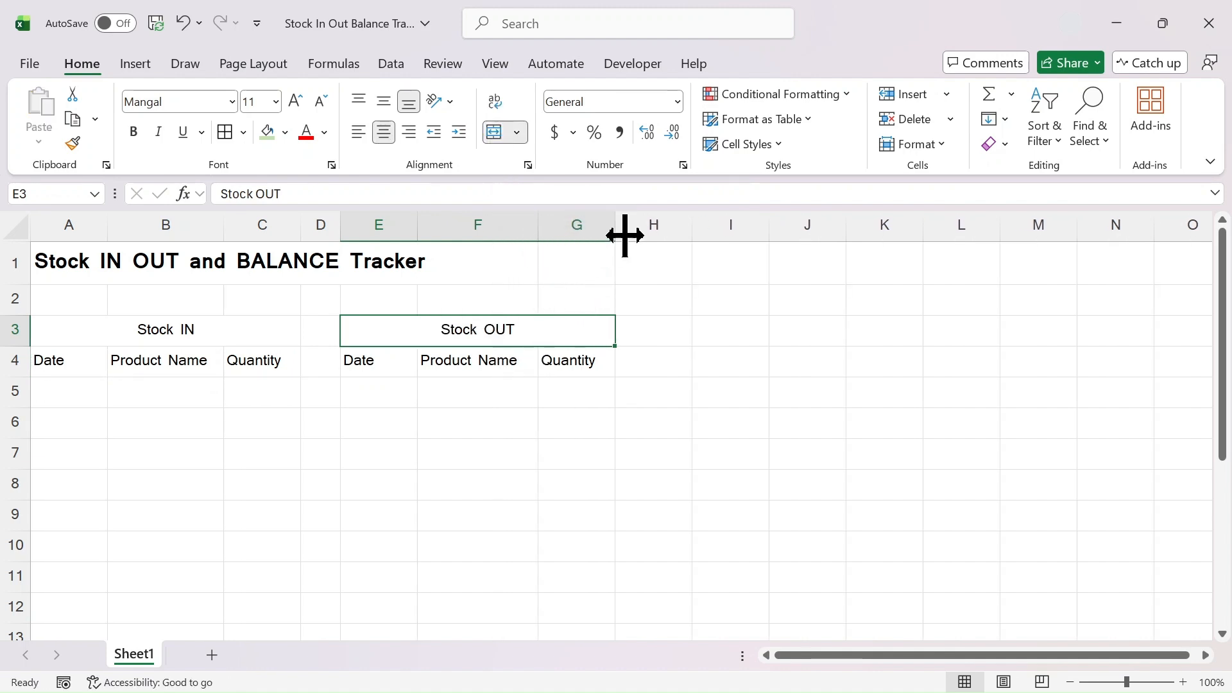
drag(691, 229, 653, 242)
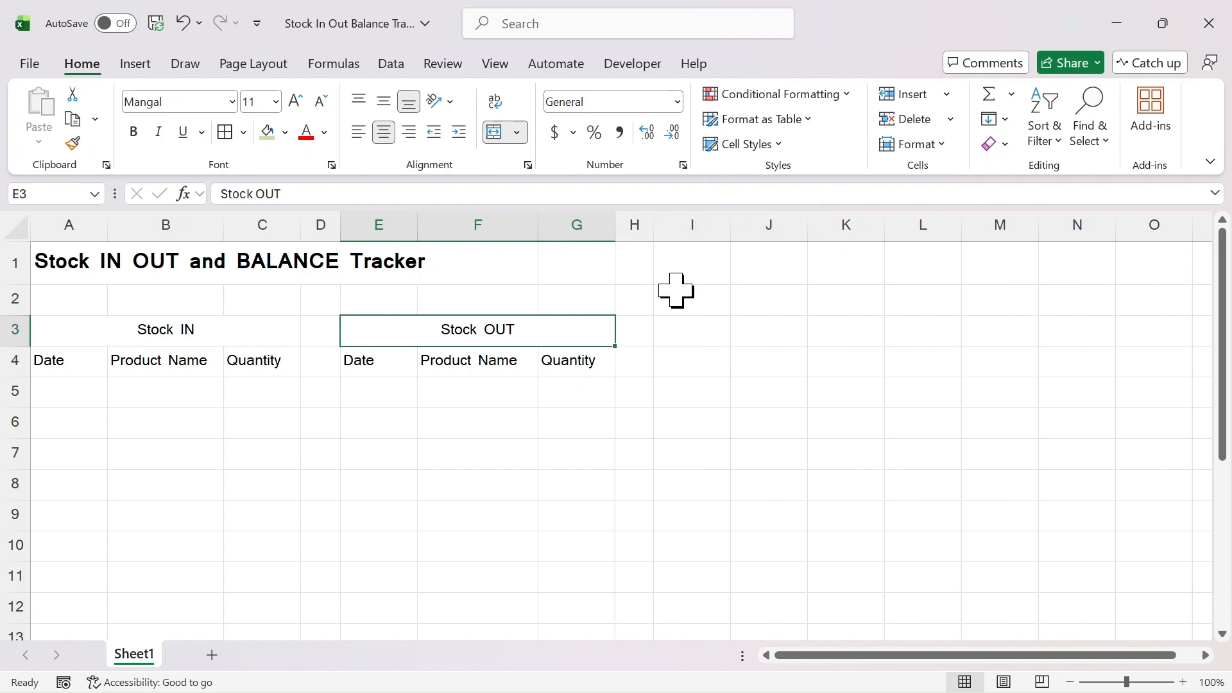
- Enter "Stock Balance" in I3 and the headers Product Name, Op. Stock, Total IN, Total Out and Balance in I4:M4
click(679, 325)
text(Stock Balance)
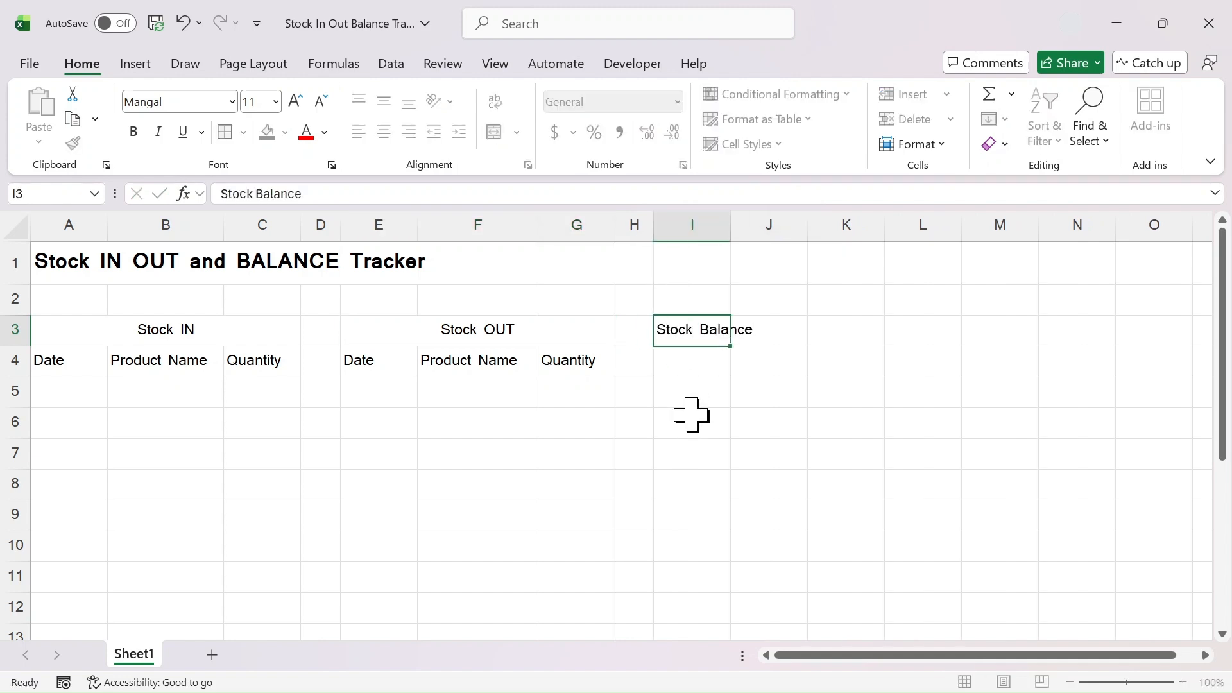
key(Return)
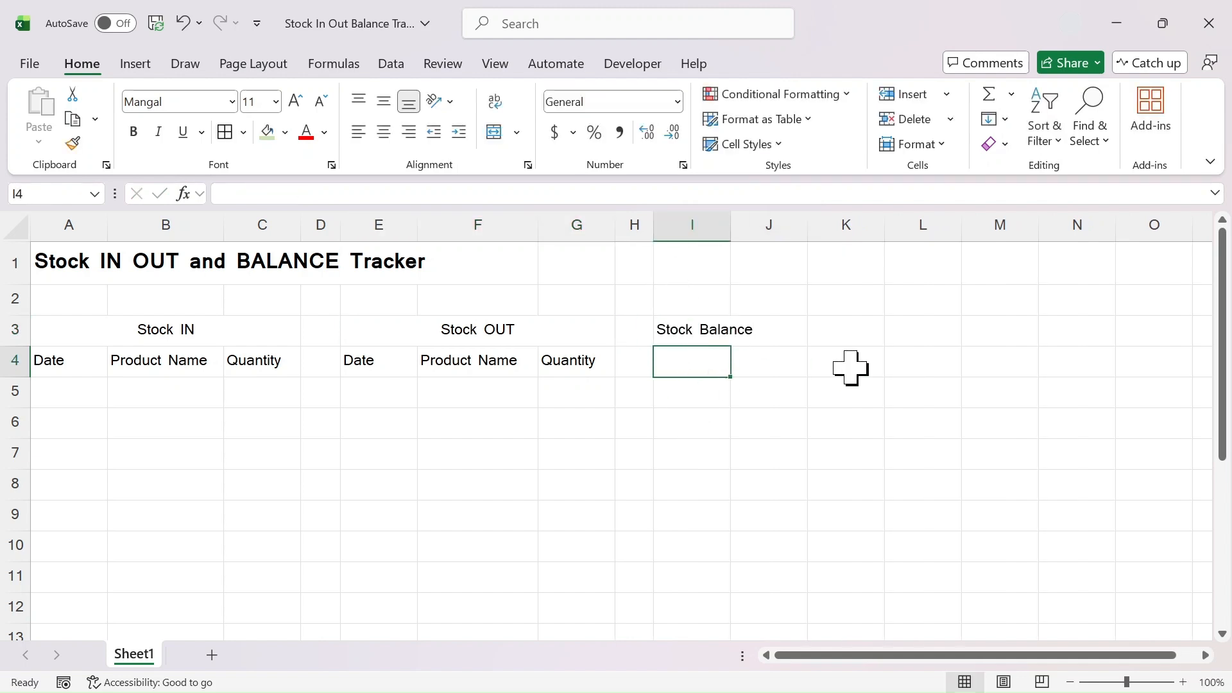
text(Product Name)
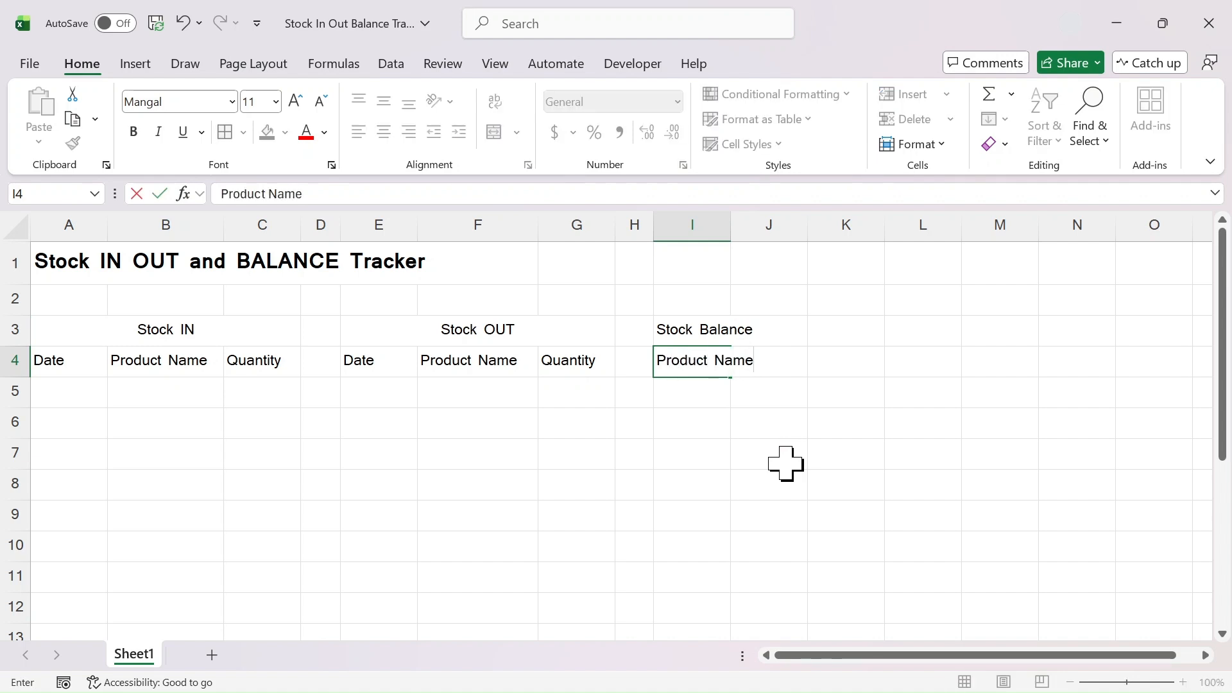
key(Tab)
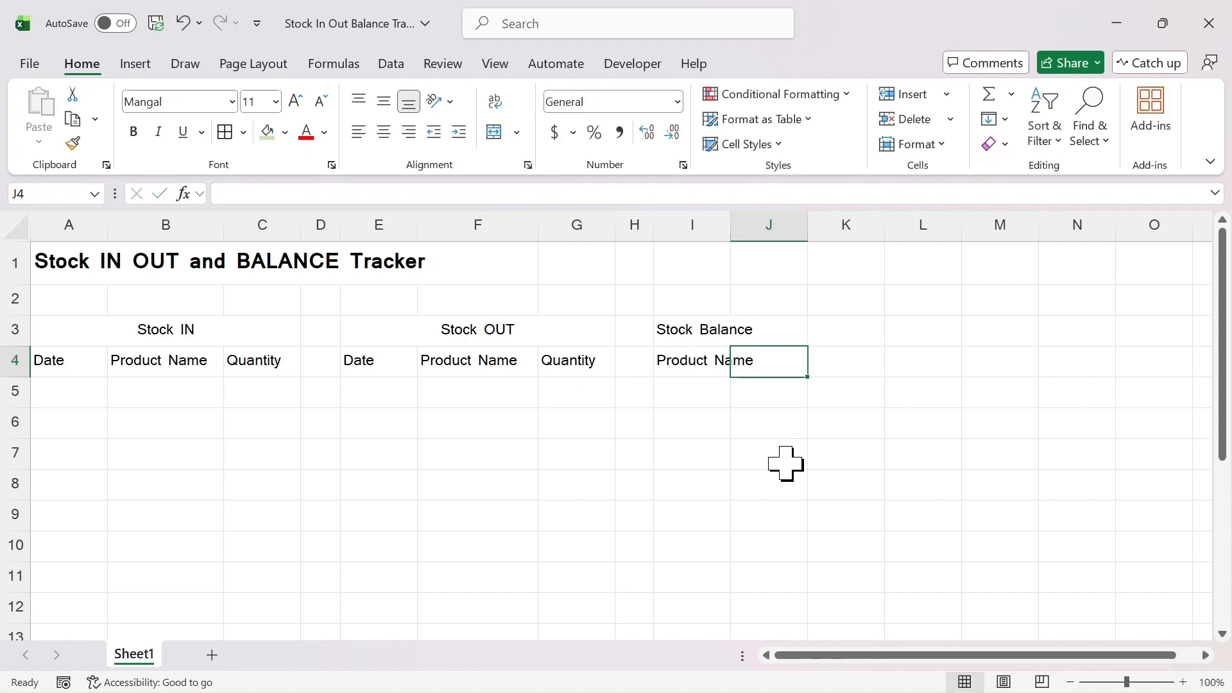
text(Op. S)
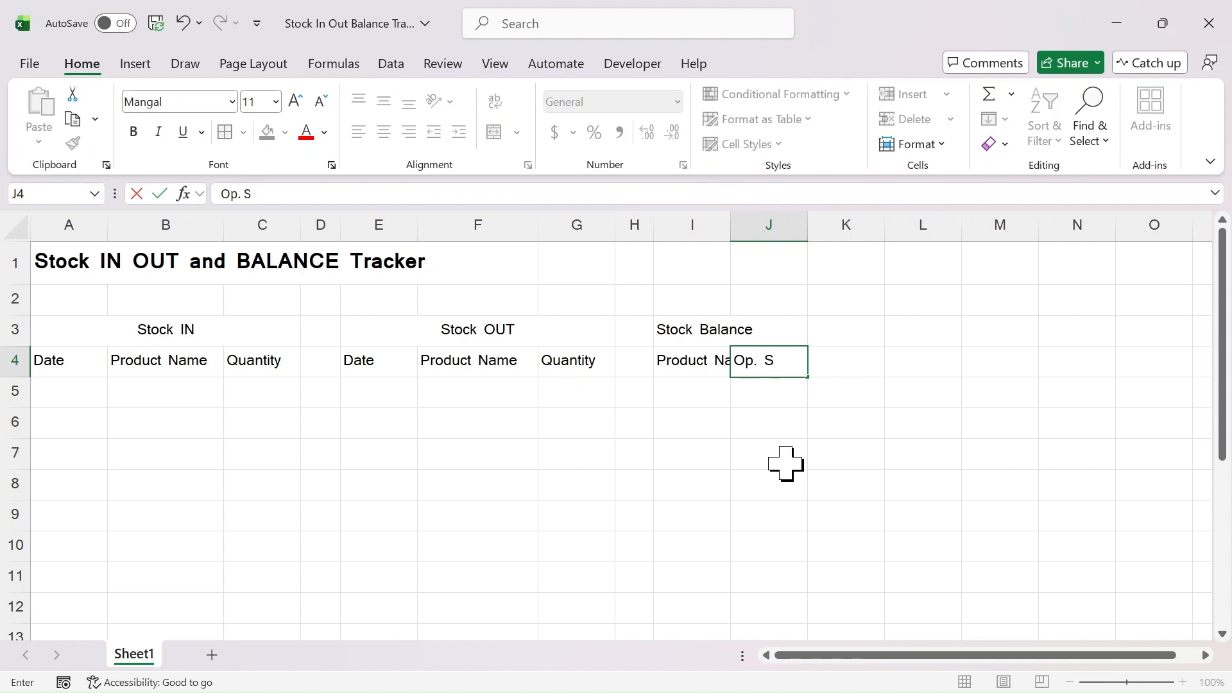
text(tock)
key(Tab)
text(T)
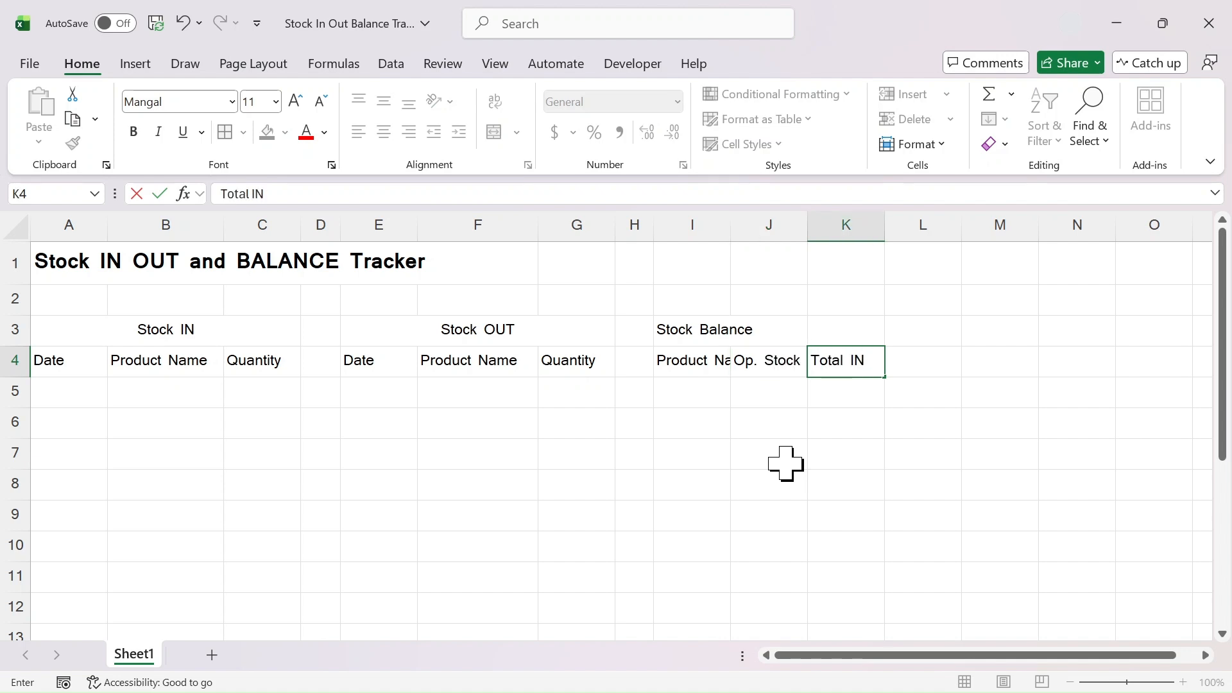
text(otal IN)
key(Tab)
text(Total Out)
key(Tab)
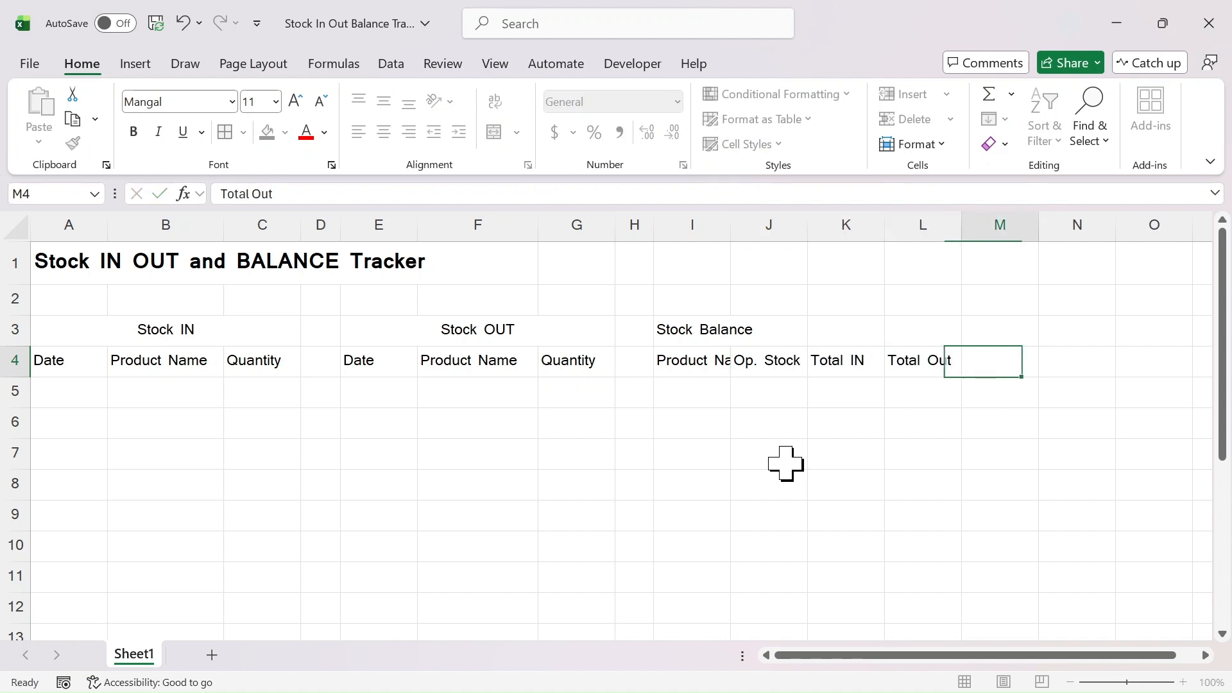
text(Balance)
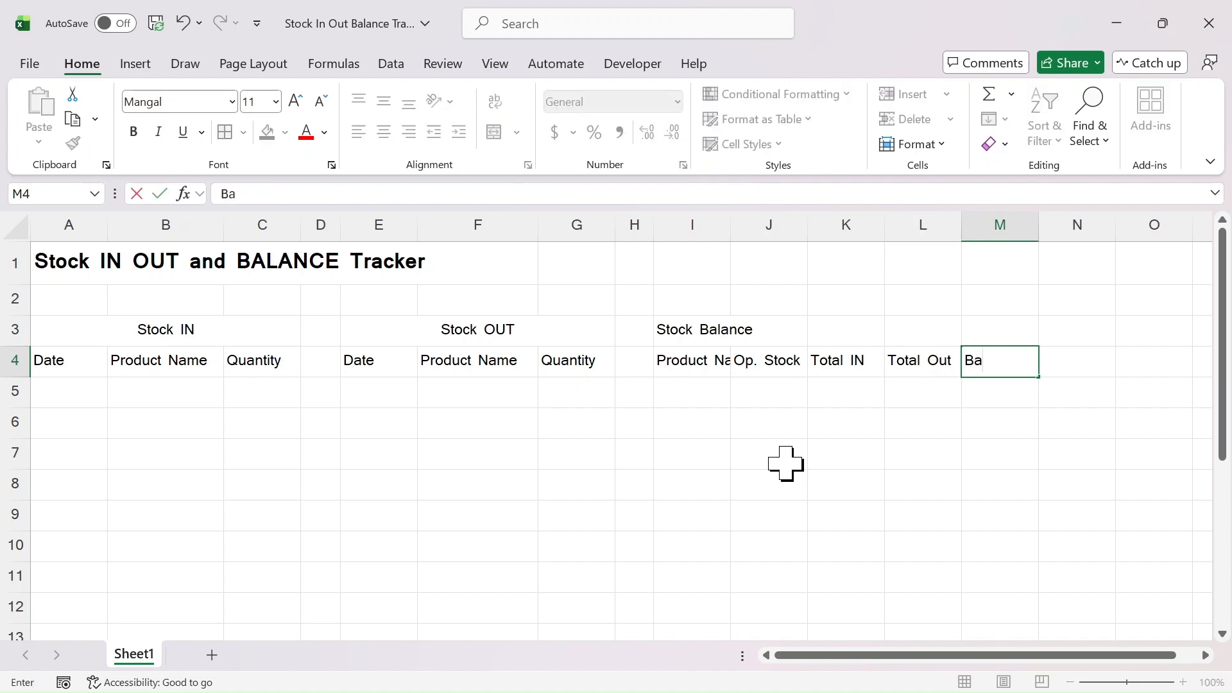
click(841, 454)
- Fit column I to its contents and merge and center the Stock Balance heading across I3:M3
double_click(730, 226)
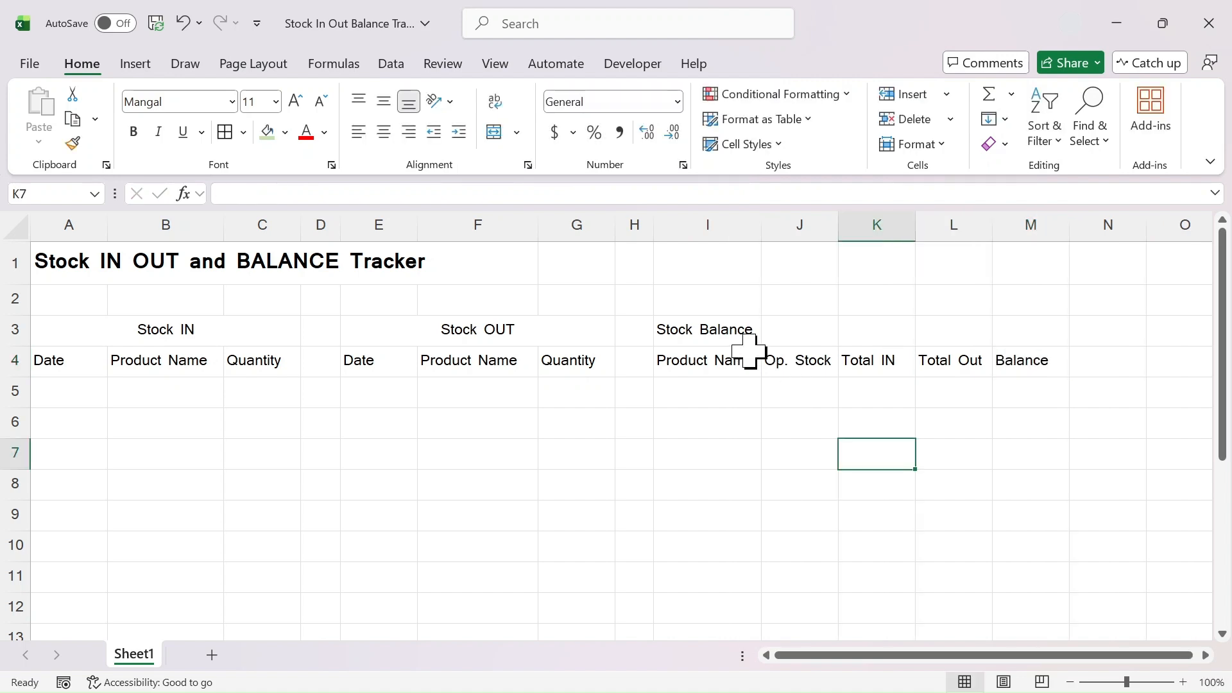
drag(732, 335, 1019, 335)
click(494, 132)
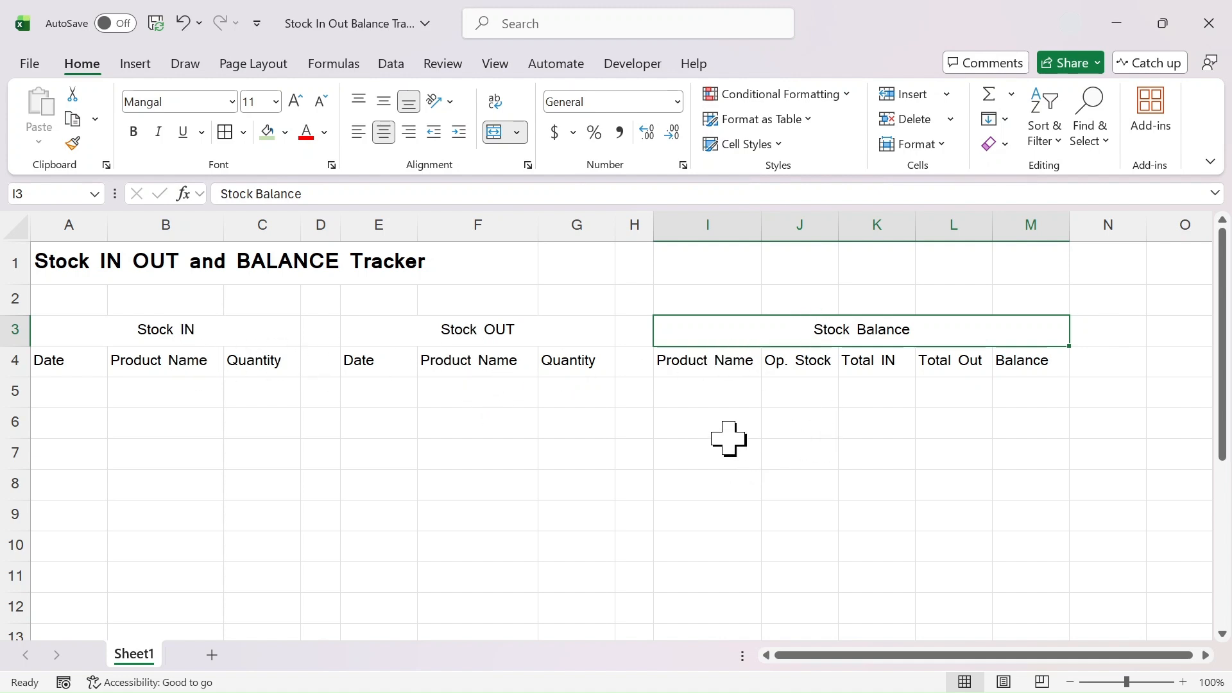
- Convert A4:C5 under the Stock IN heading into a table with headers and name it stock_in
drag(66, 368, 253, 390)
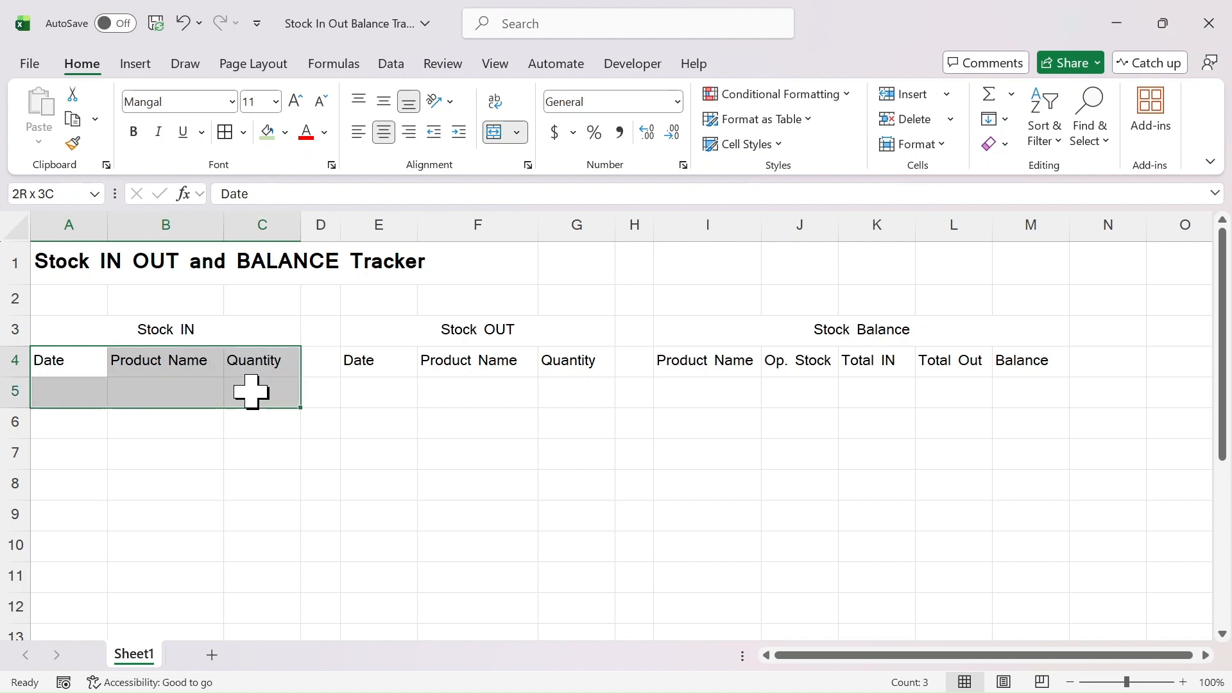
click(135, 64)
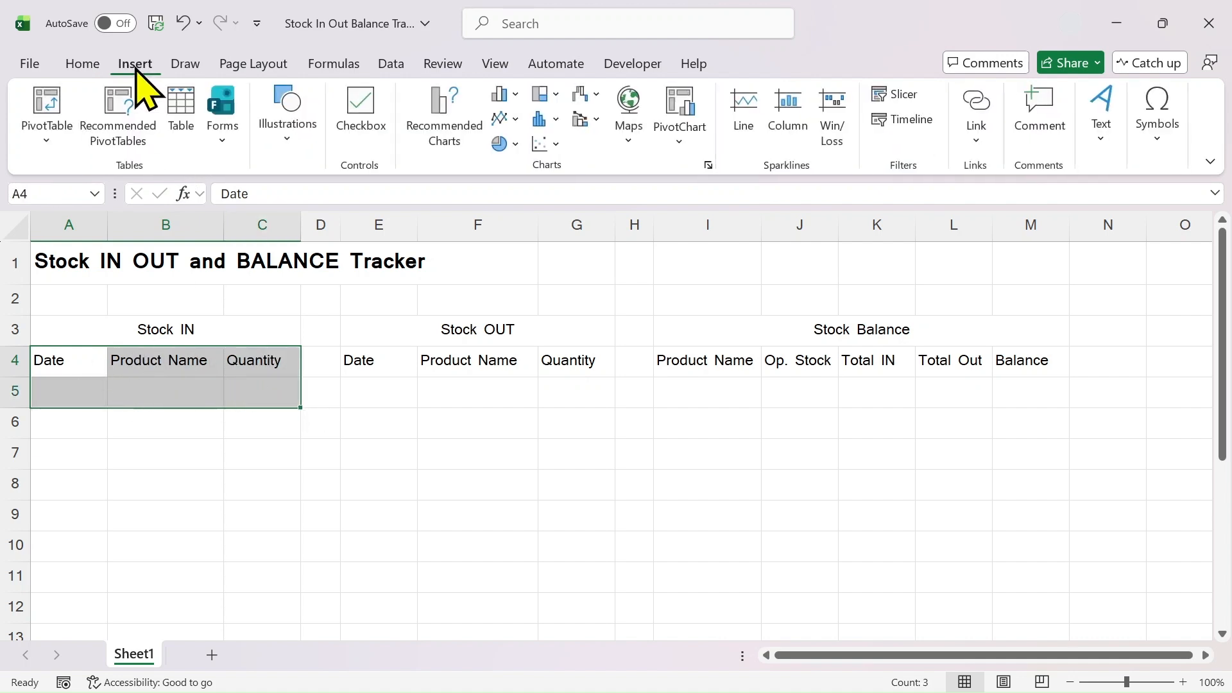
click(186, 128)
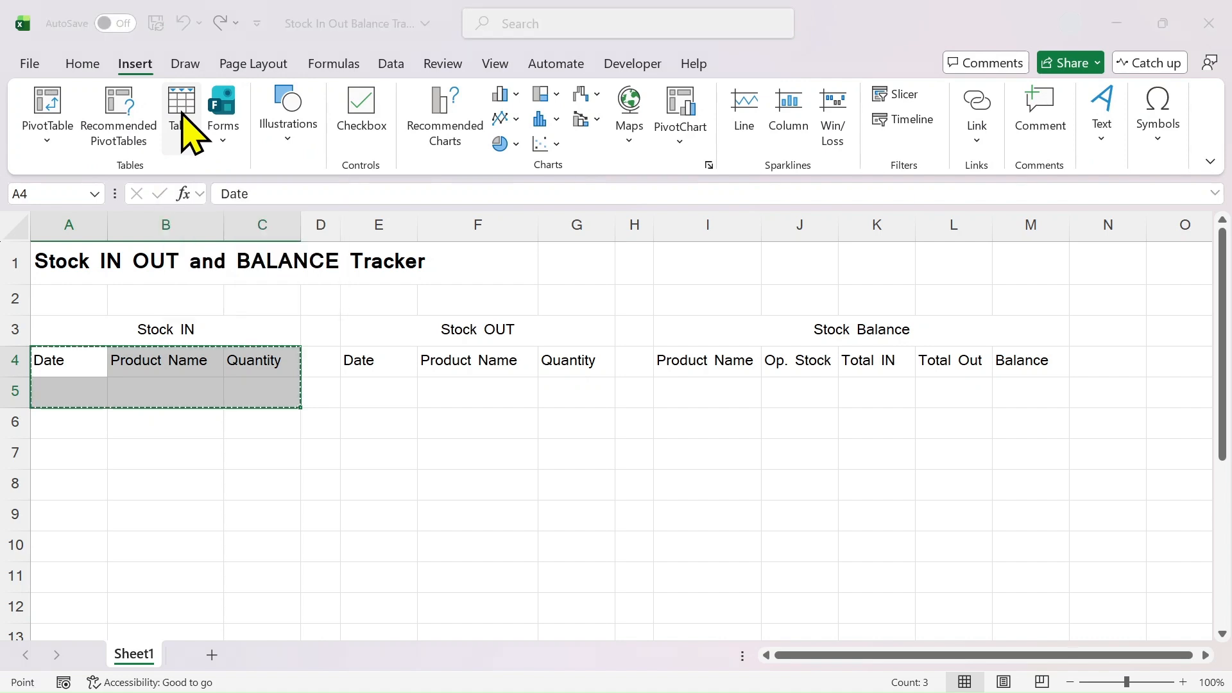
click(707, 347)
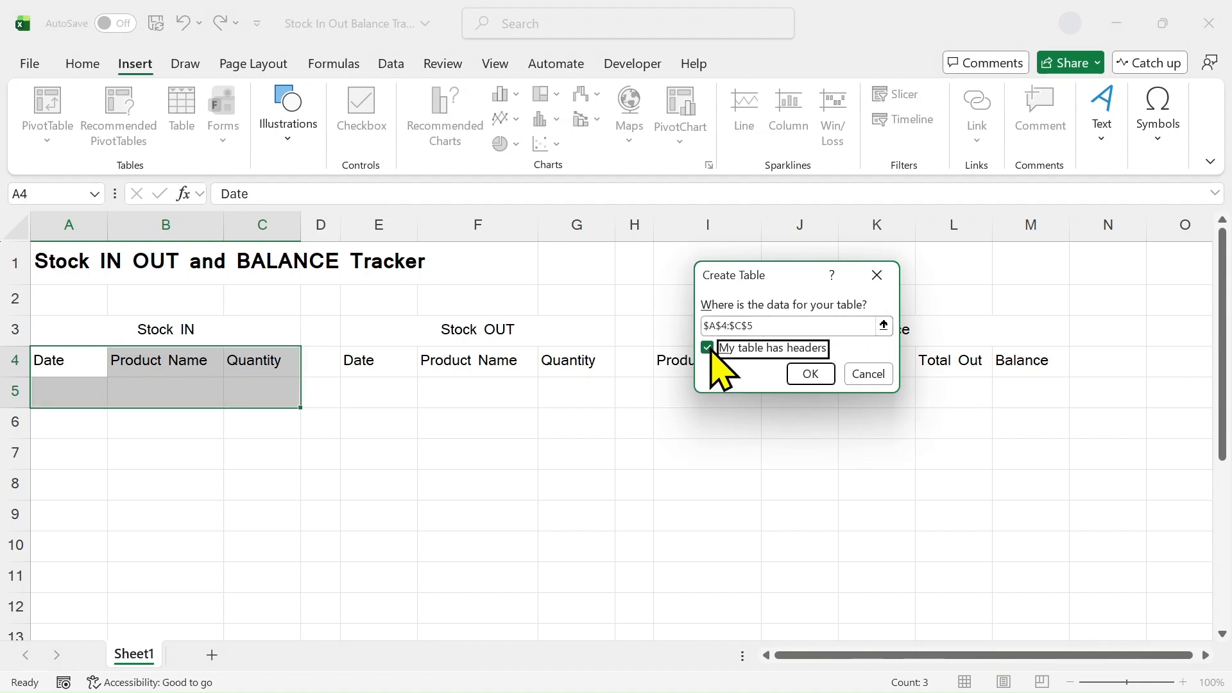
click(808, 375)
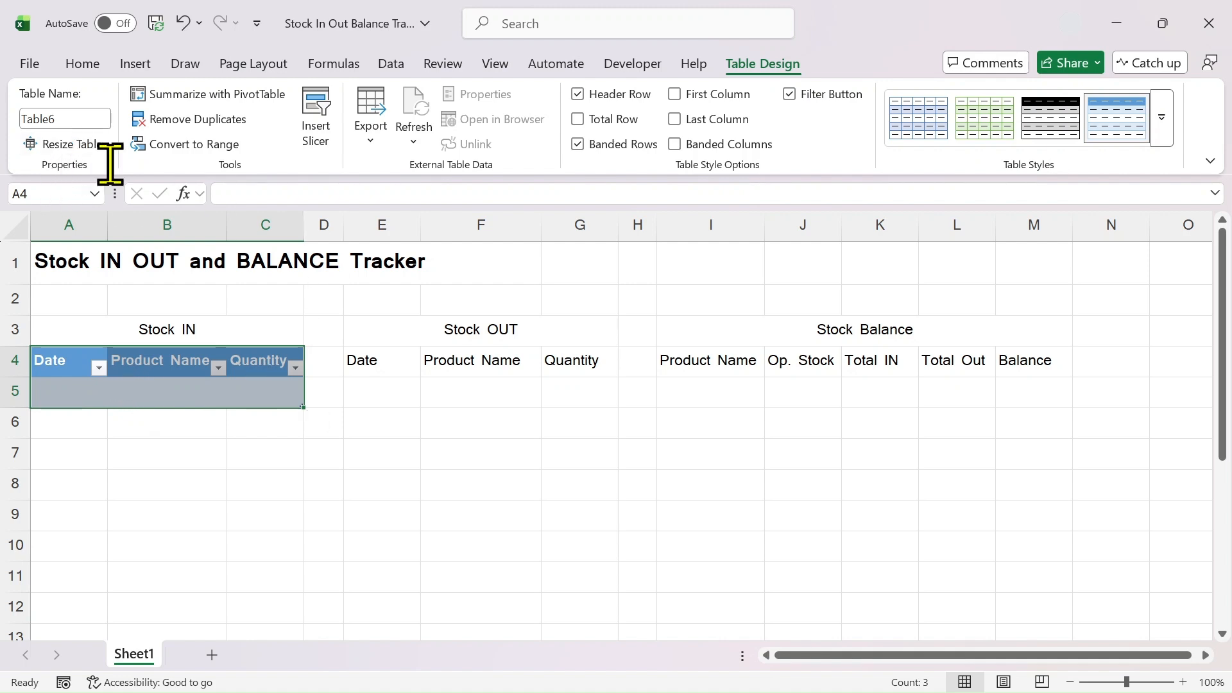
click(68, 122)
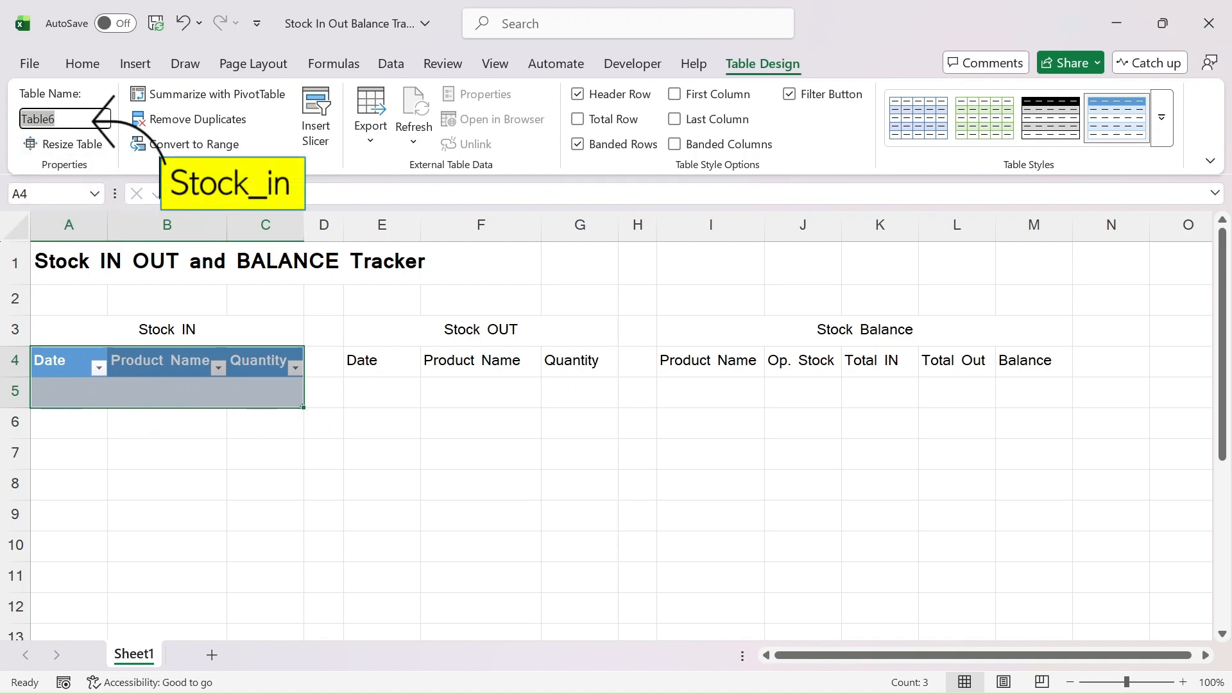
text(stock_in)
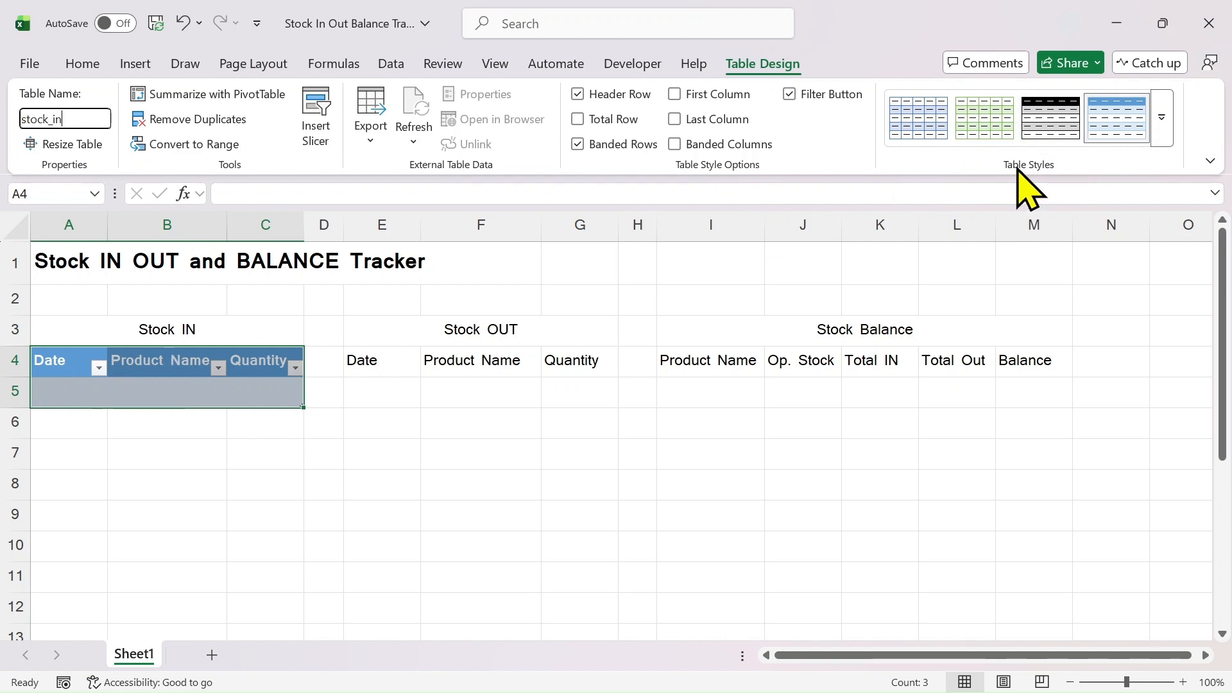
- Clear the table style of the stock_in table and turn off its filter buttons
click(1166, 121)
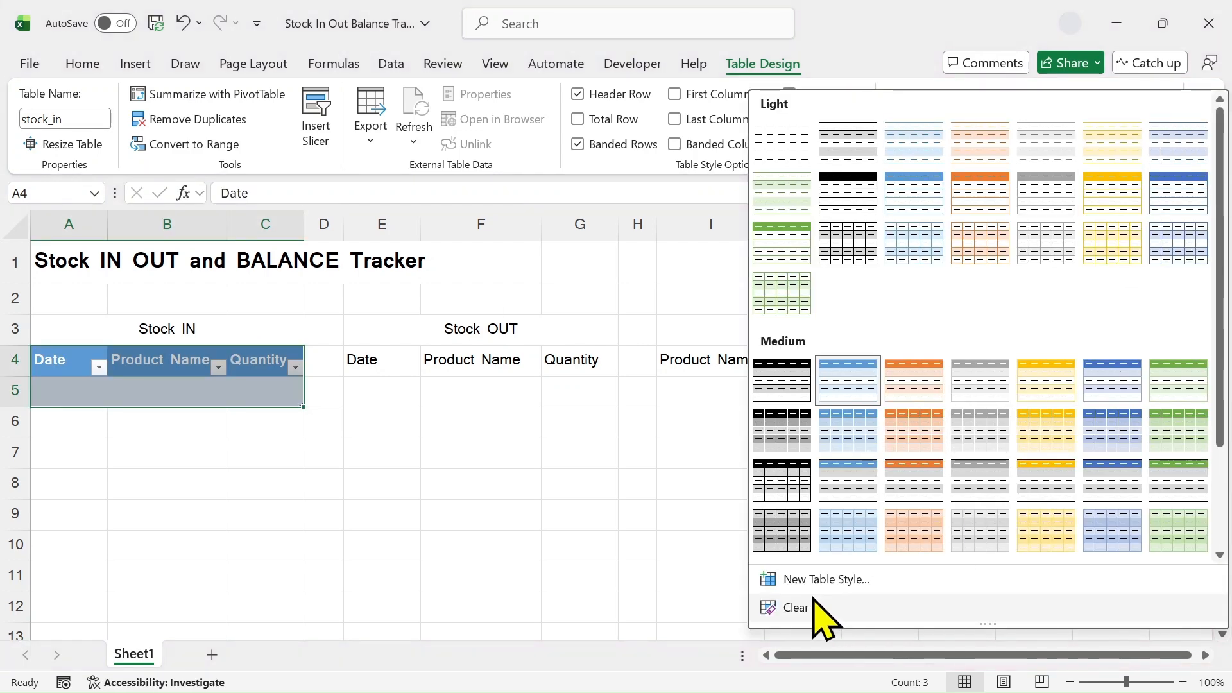
click(792, 607)
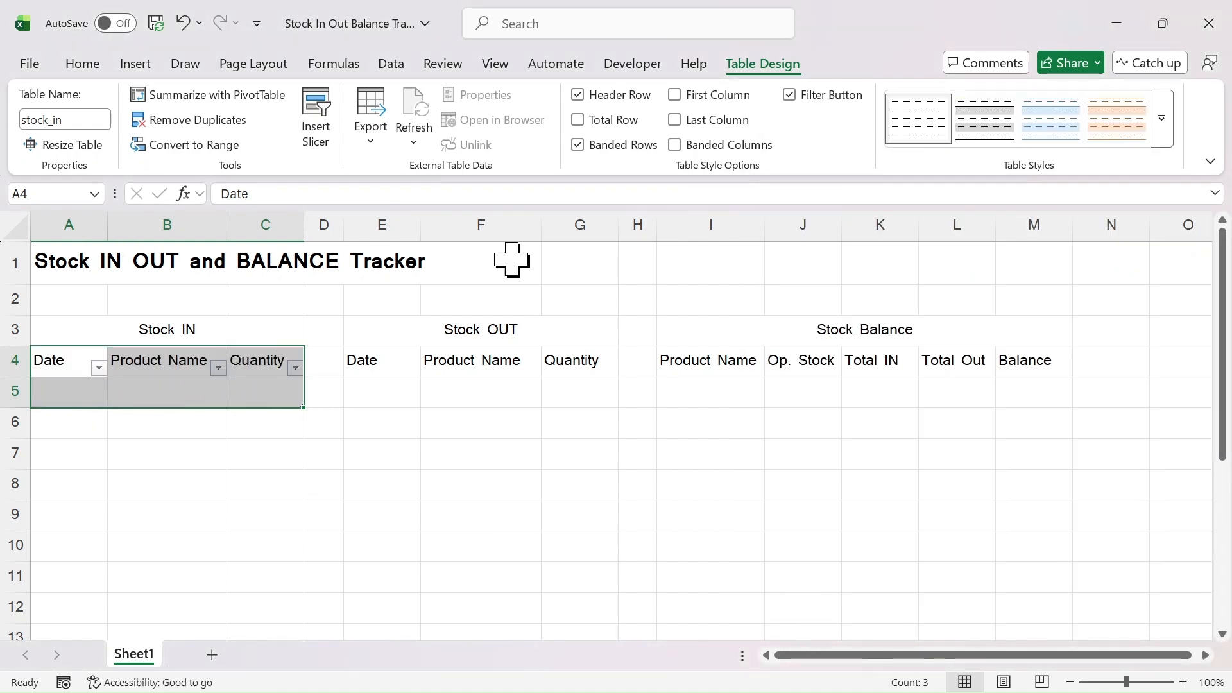
click(790, 95)
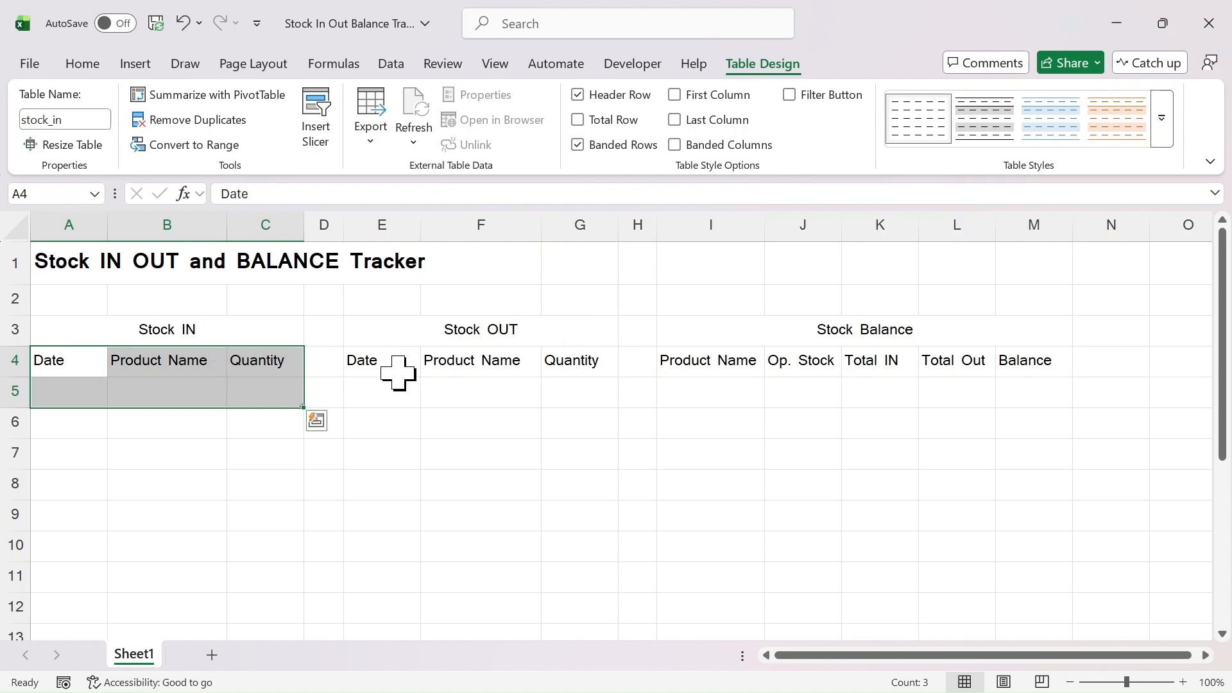
- Convert E4:G5 under the Stock OUT heading into a table with headers and name it stock_out
drag(385, 365, 561, 388)
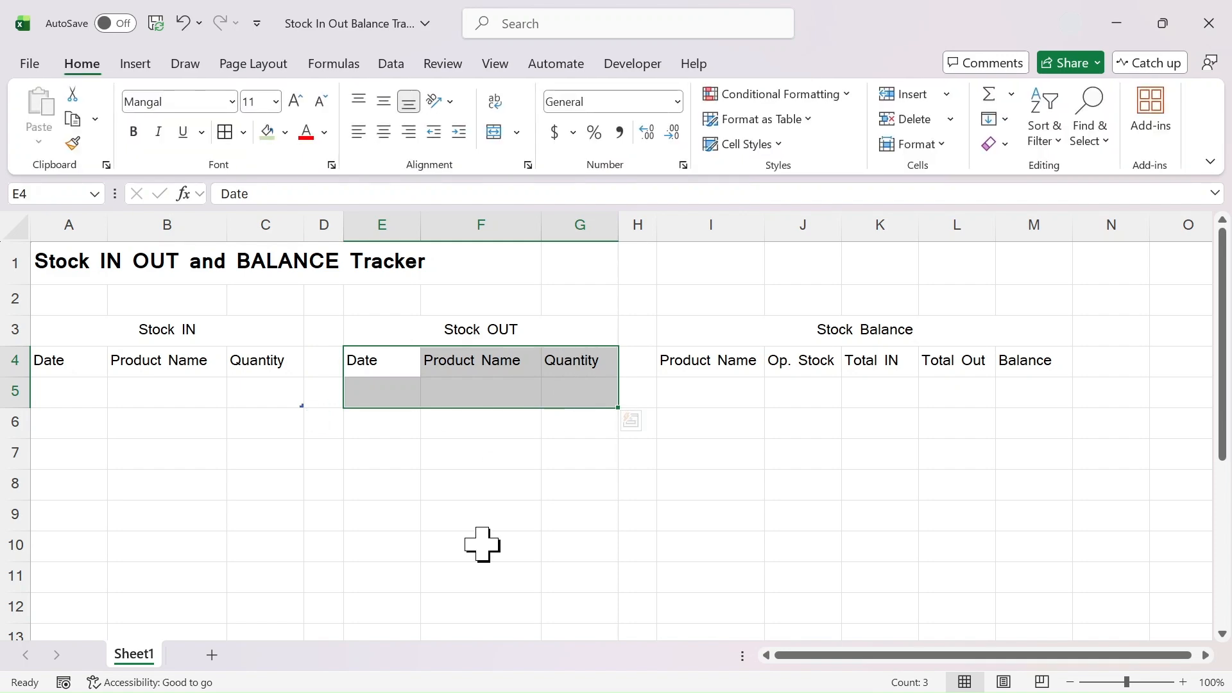
key(ctrl+t)
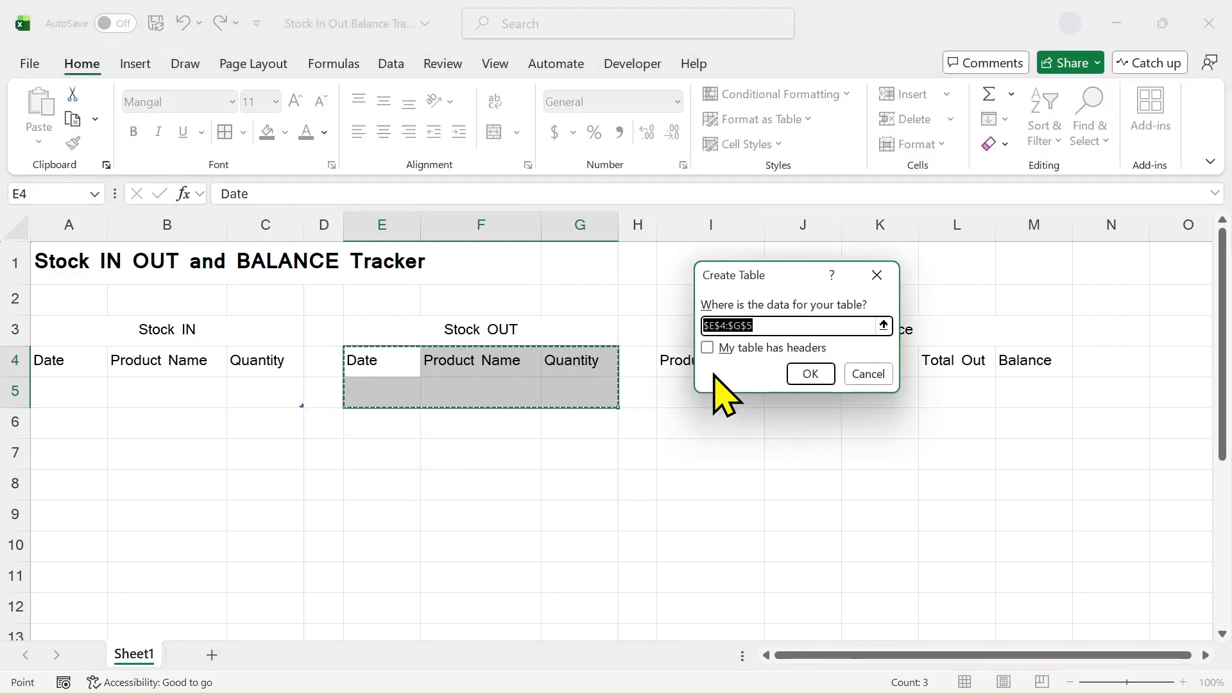
click(707, 348)
click(809, 374)
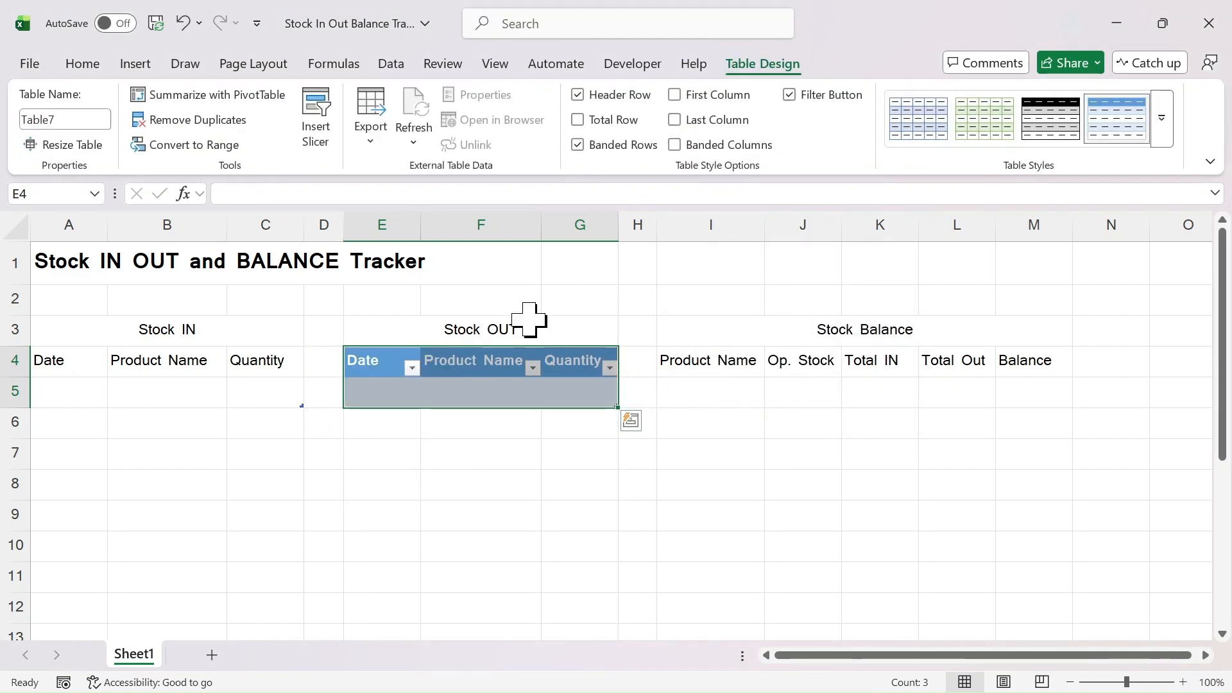
click(69, 118)
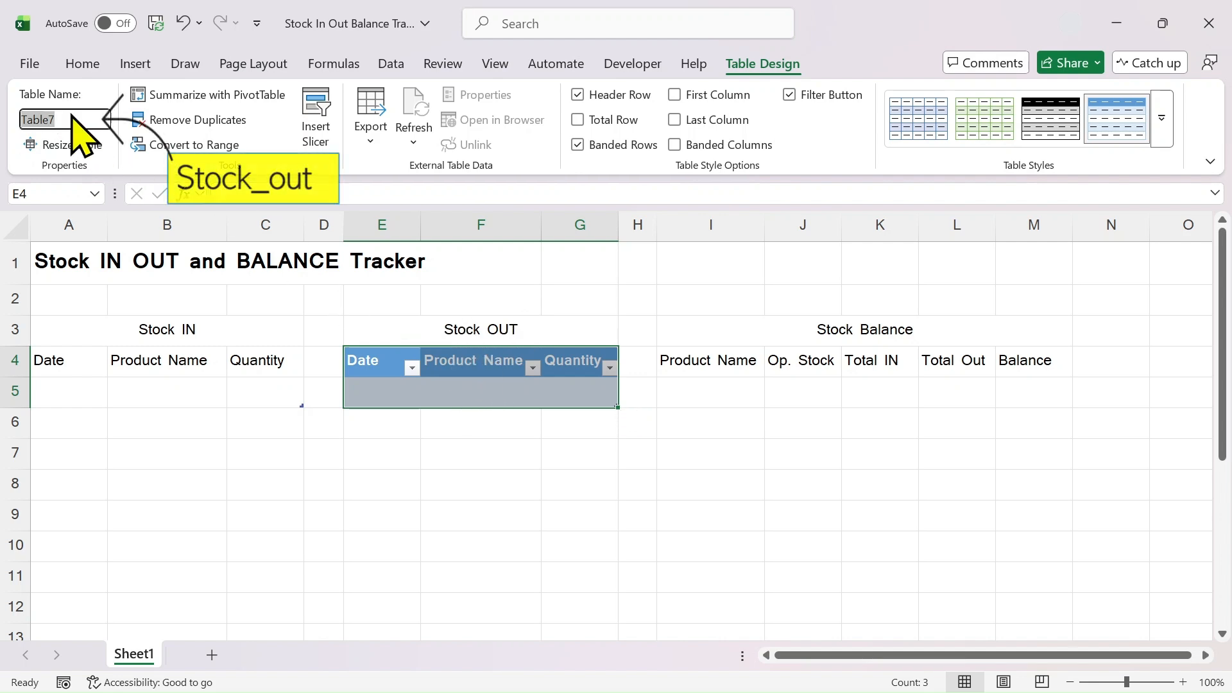
text(stock_out)
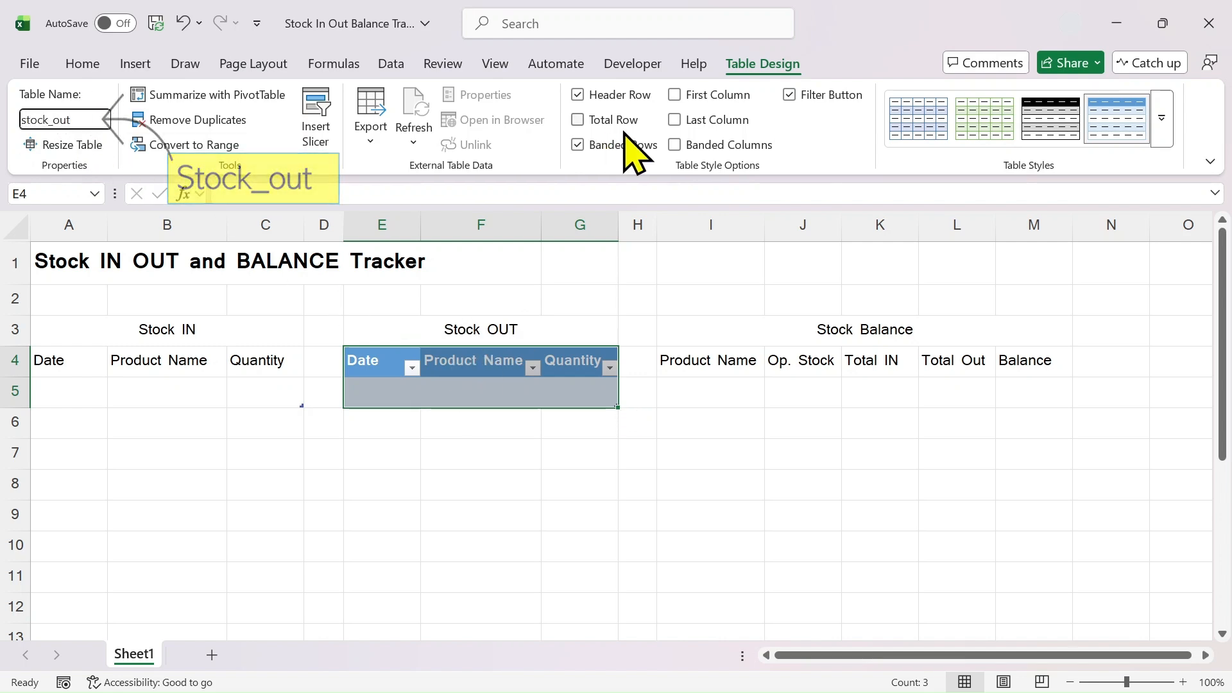
- Turn off the filter buttons of the stock_out table and clear its table style
click(789, 95)
click(1163, 119)
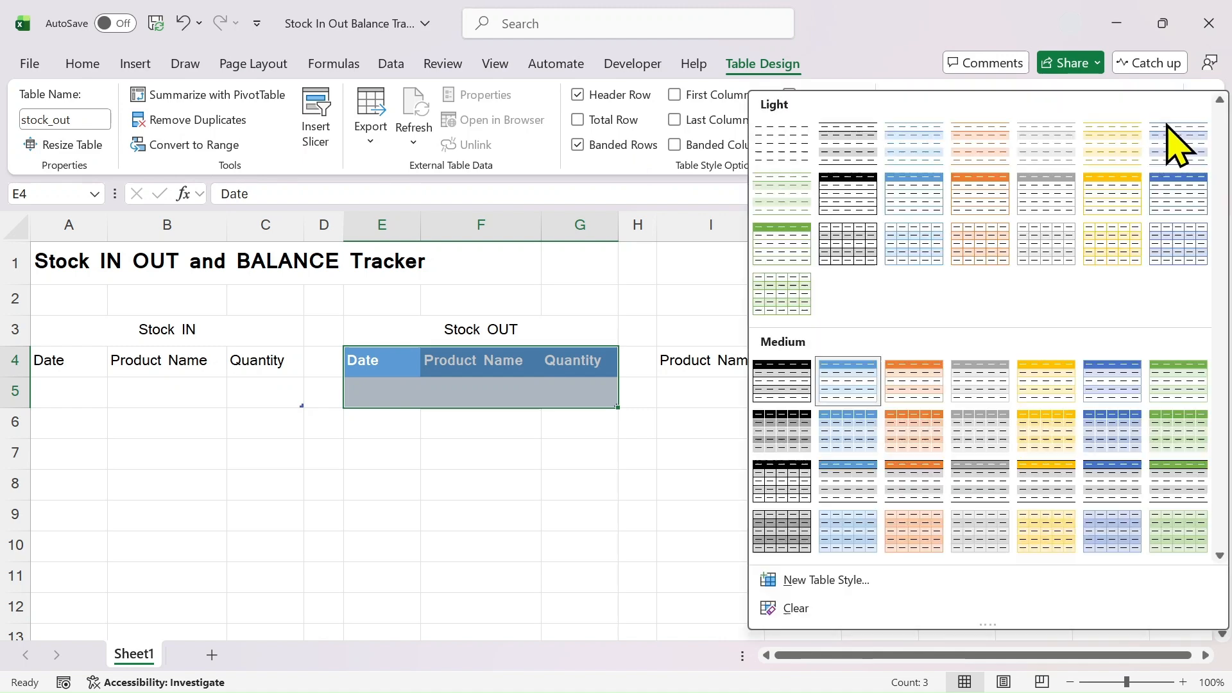
click(807, 607)
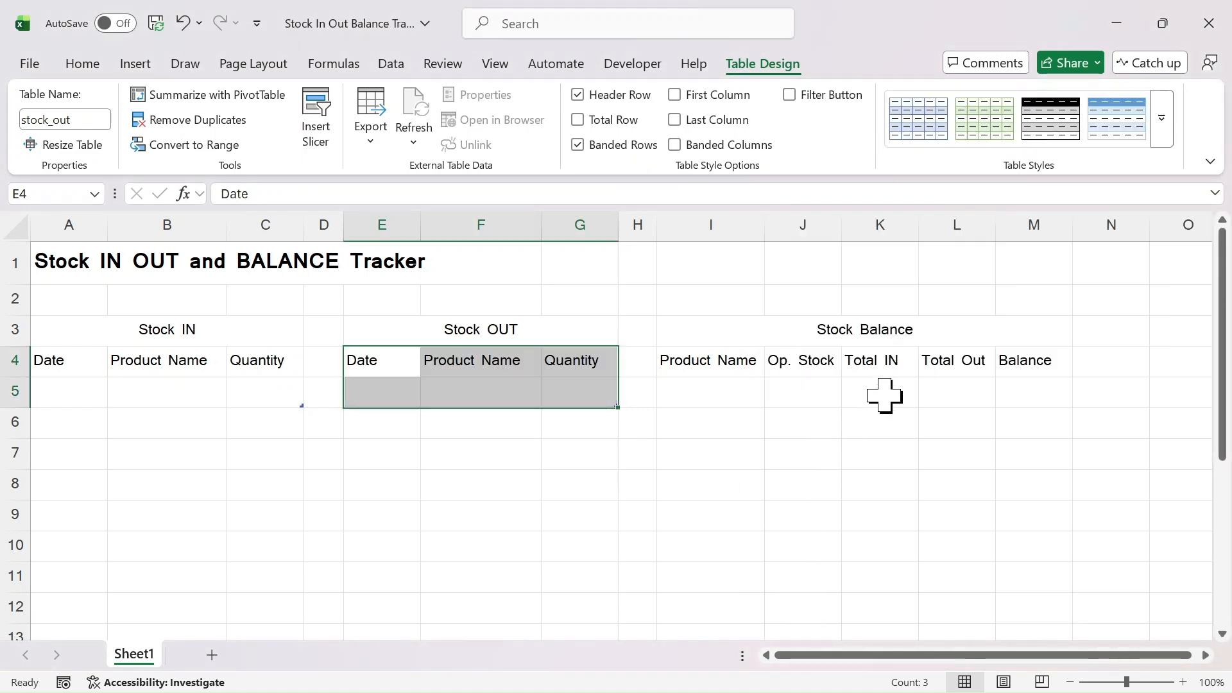
- Convert I4:M5 under the Stock Balance heading into a table with headers and name it stock_balance
drag(707, 364, 1038, 384)
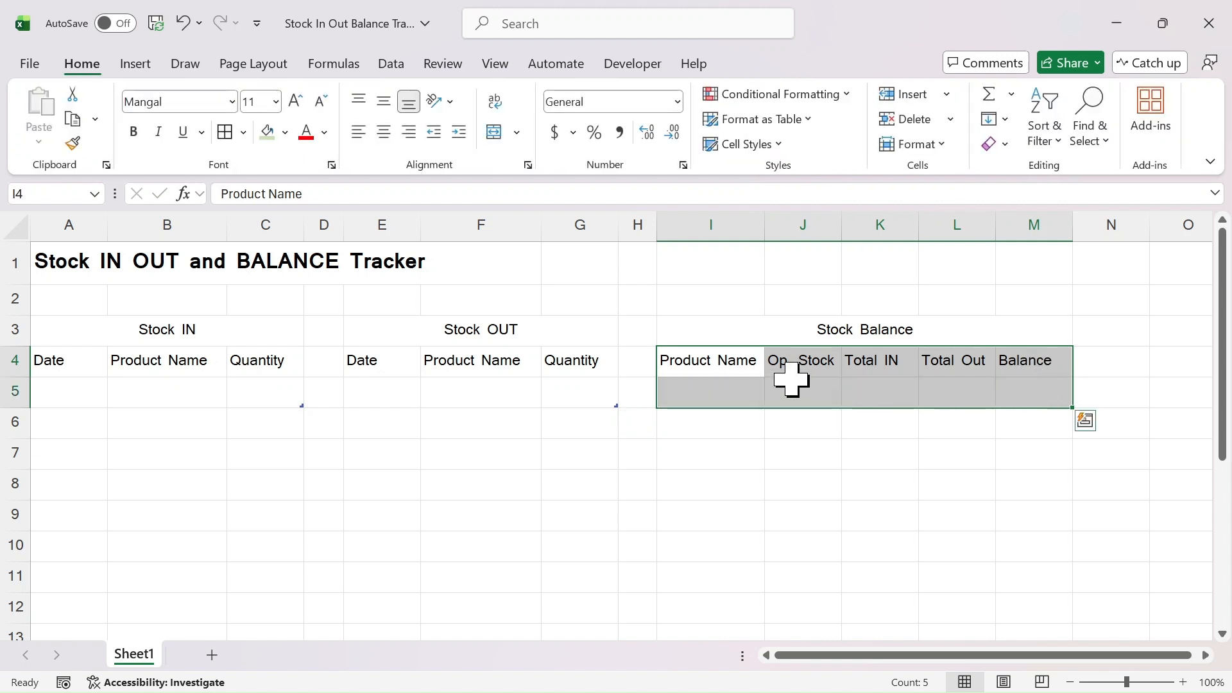
key(ctrl+t)
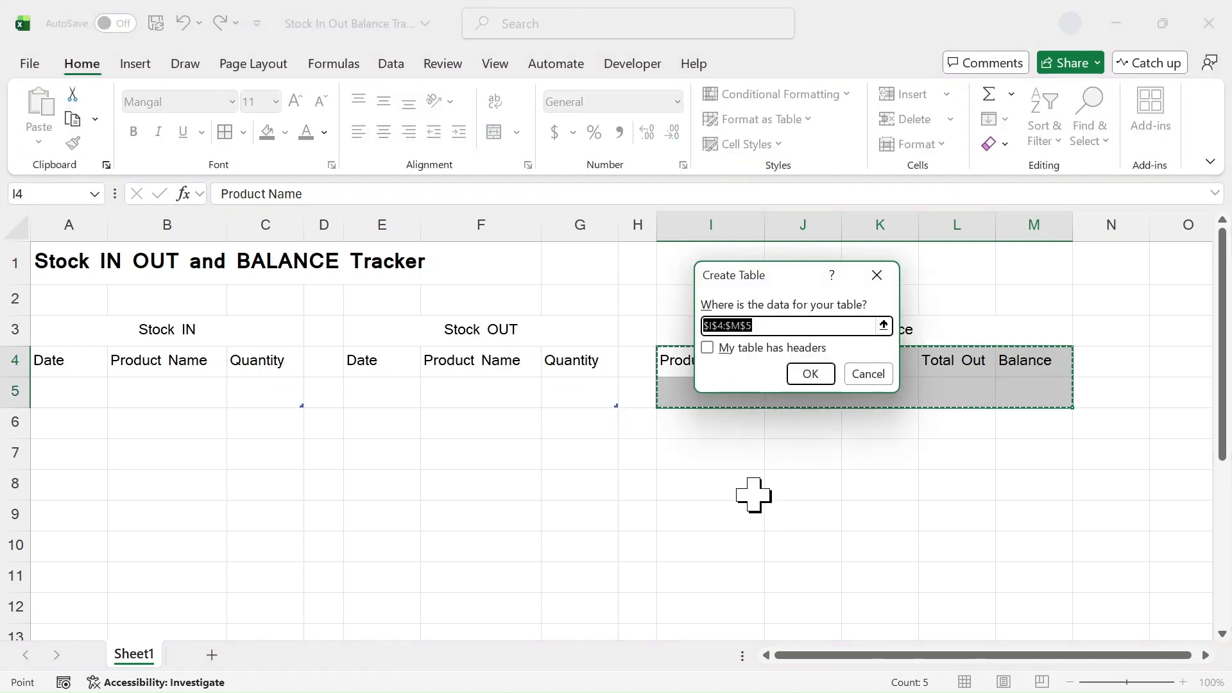
click(708, 348)
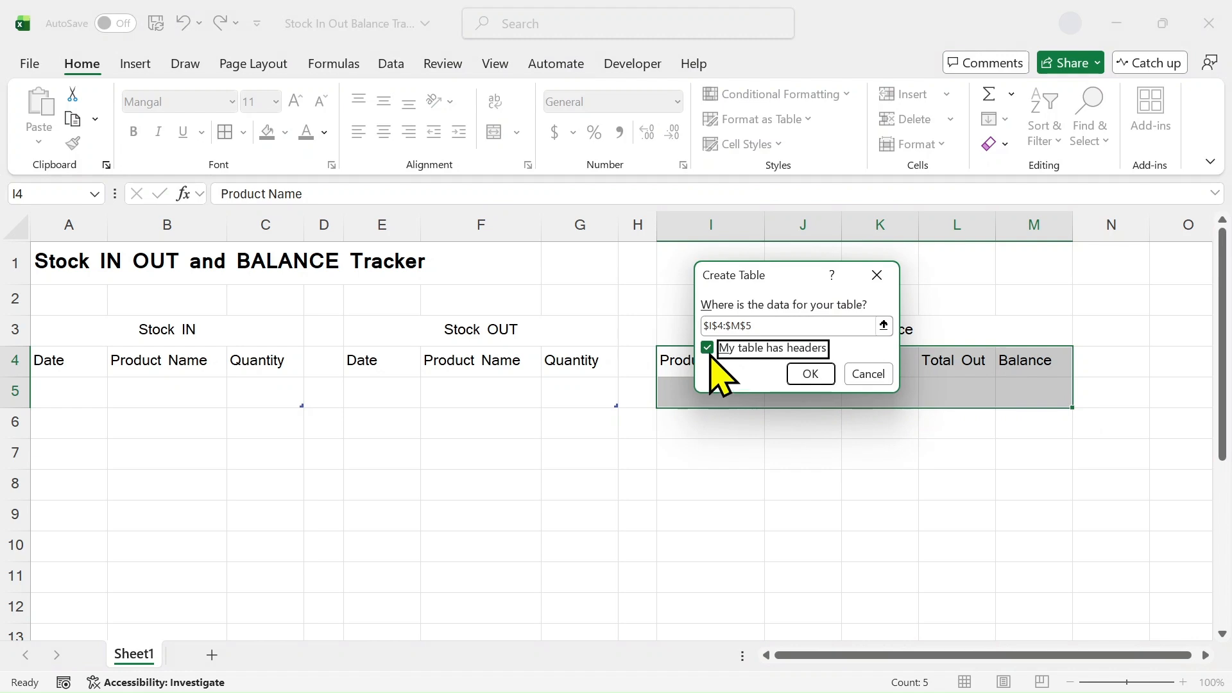
click(814, 374)
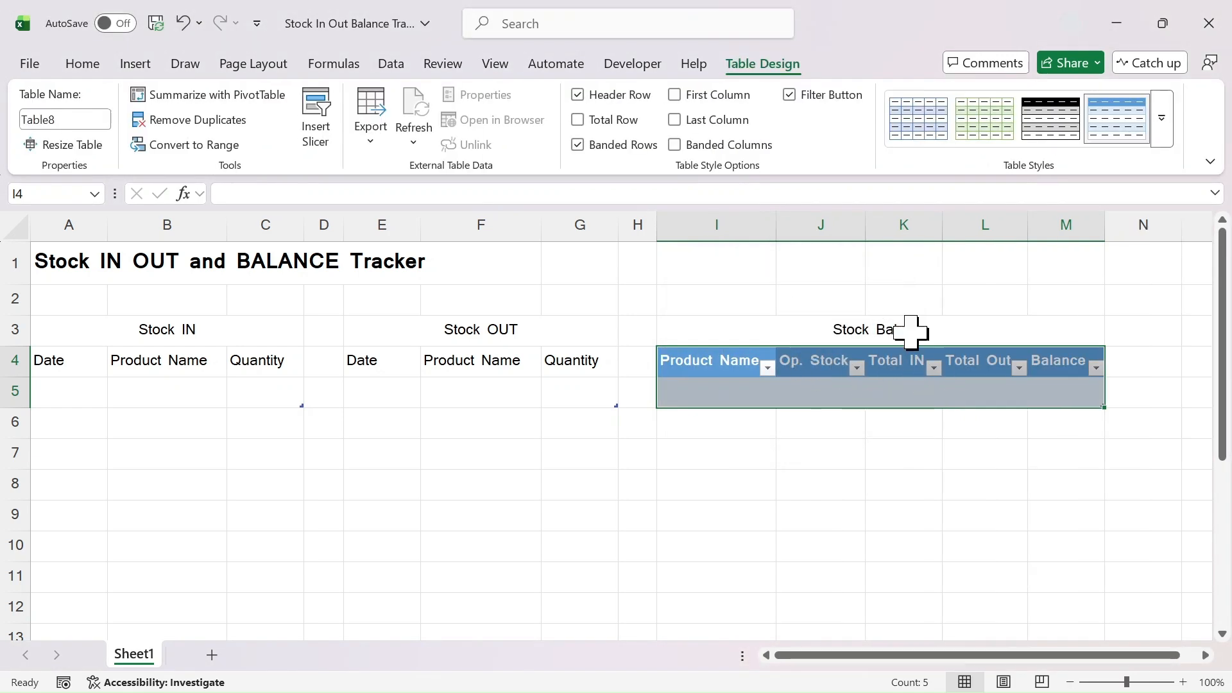
click(82, 120)
text(s)
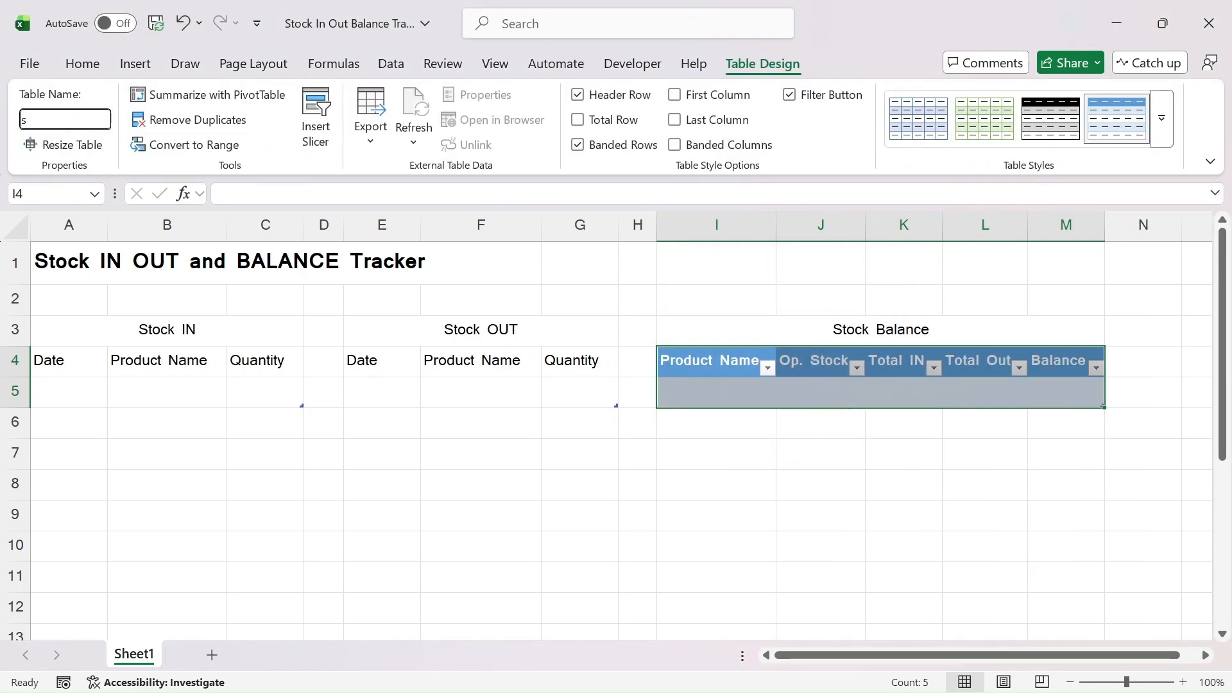
text(tock_balance)
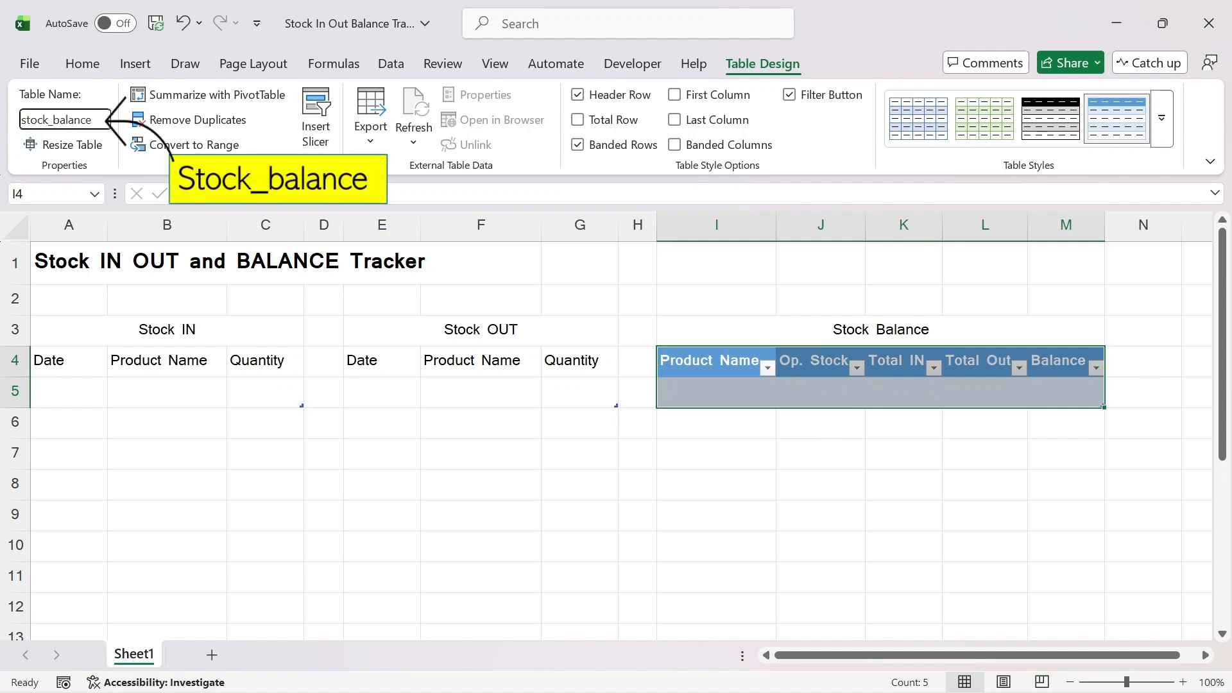
- Clear the table style of the stock_balance table and turn off its filter buttons
click(1162, 129)
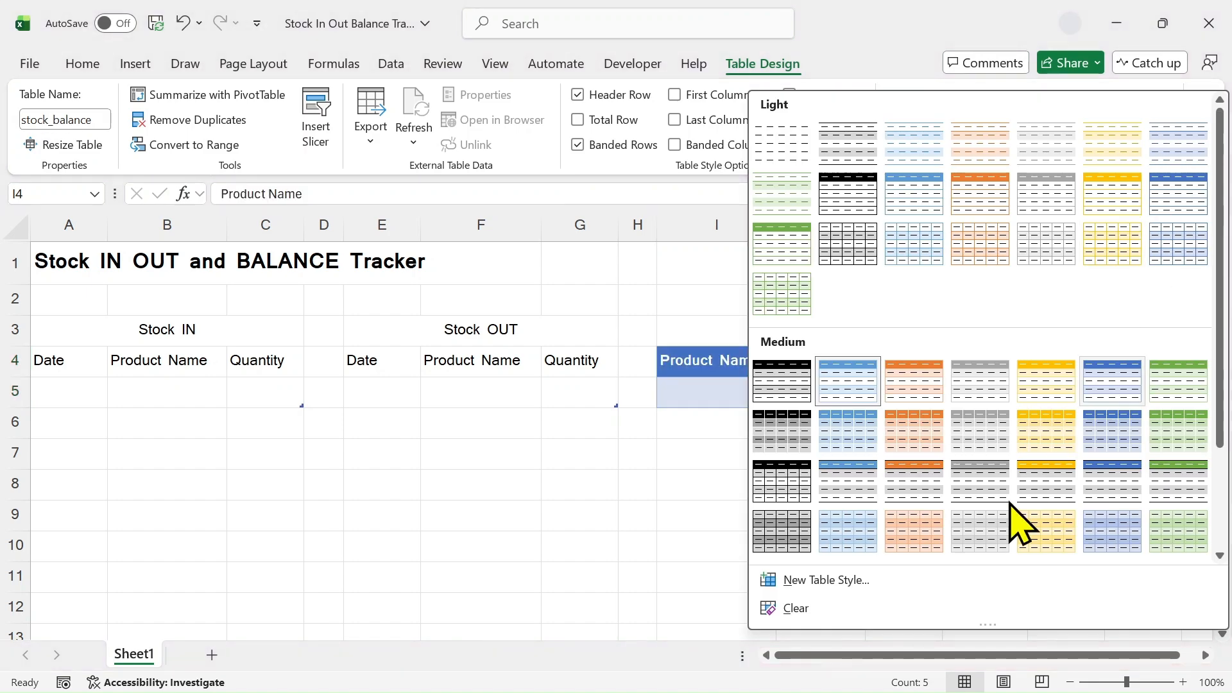
click(796, 609)
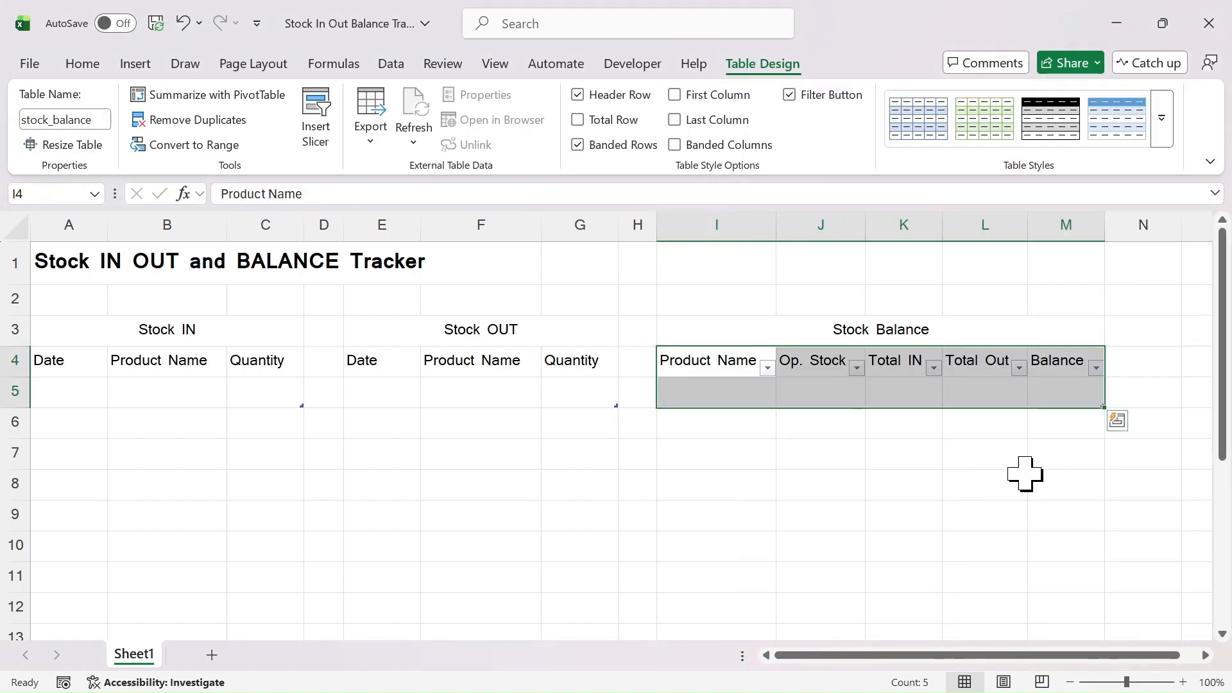
click(790, 95)
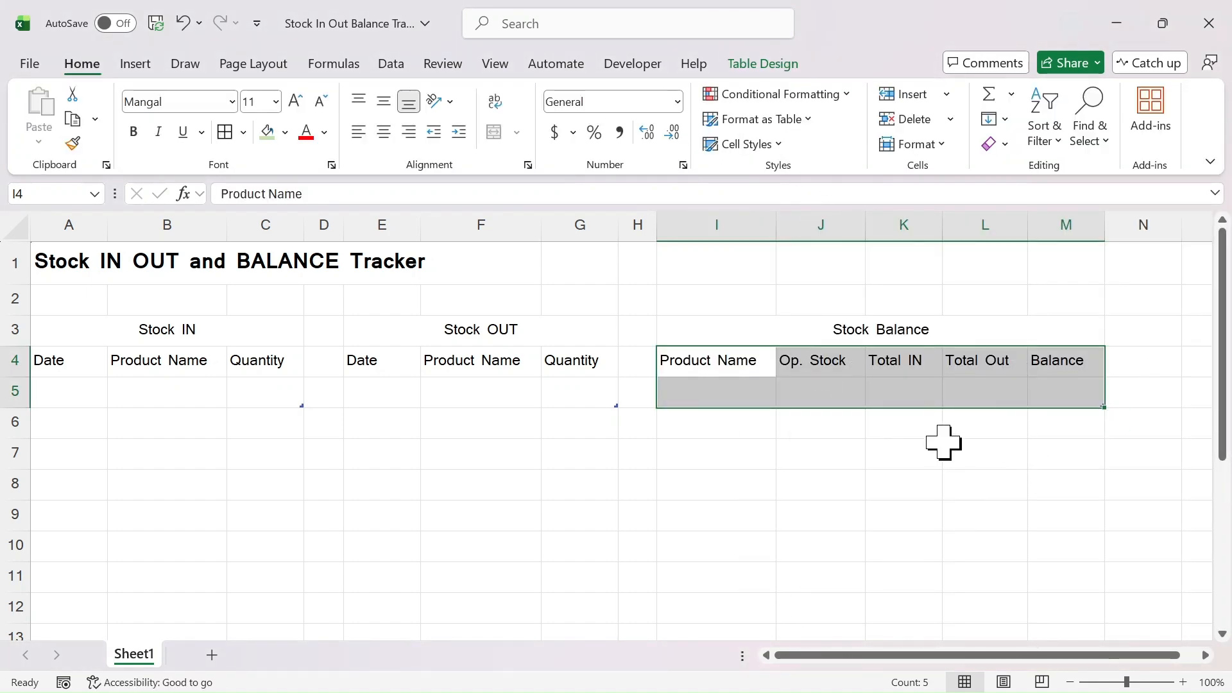
- Fill the heading rows 3 and 4 with light blue for Stock IN, light orange for Stock OUT and light green for Stock Balance
drag(202, 337, 214, 360)
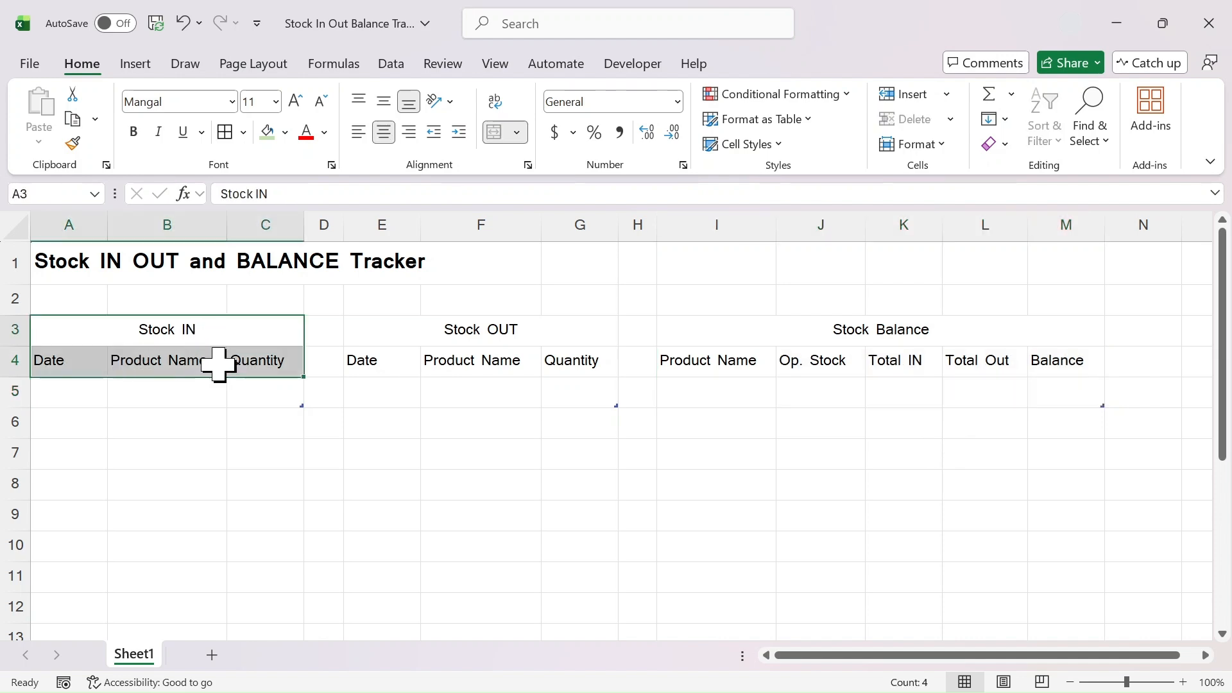
click(285, 132)
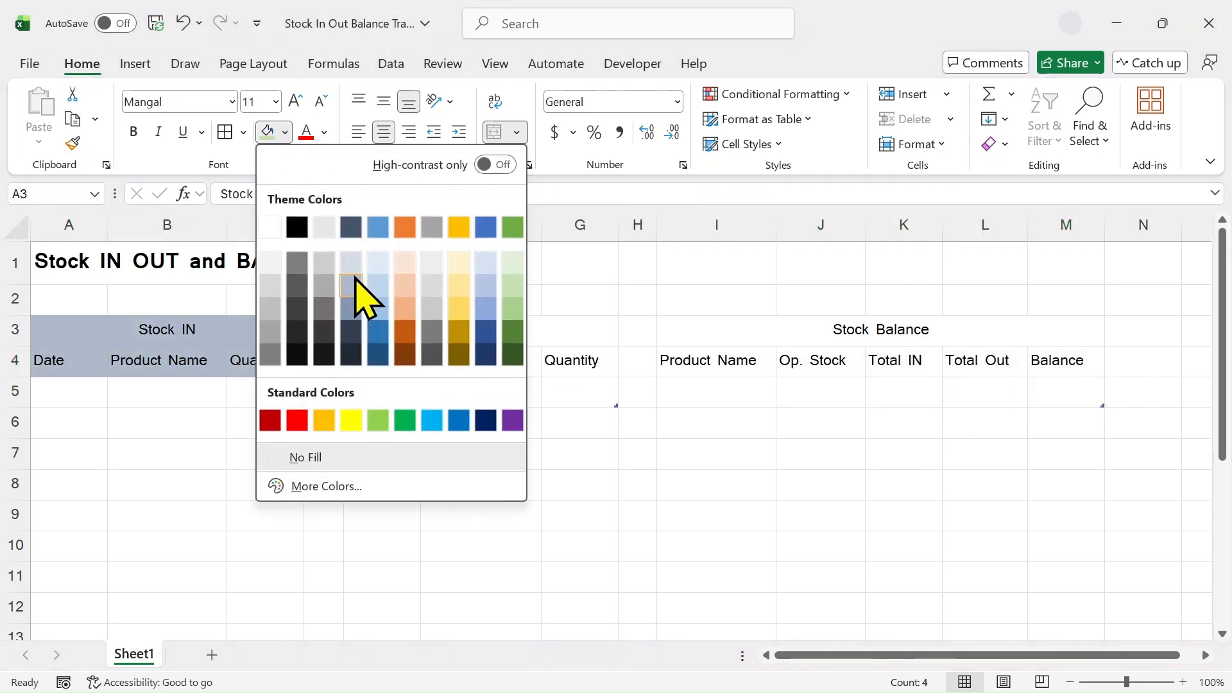
click(379, 286)
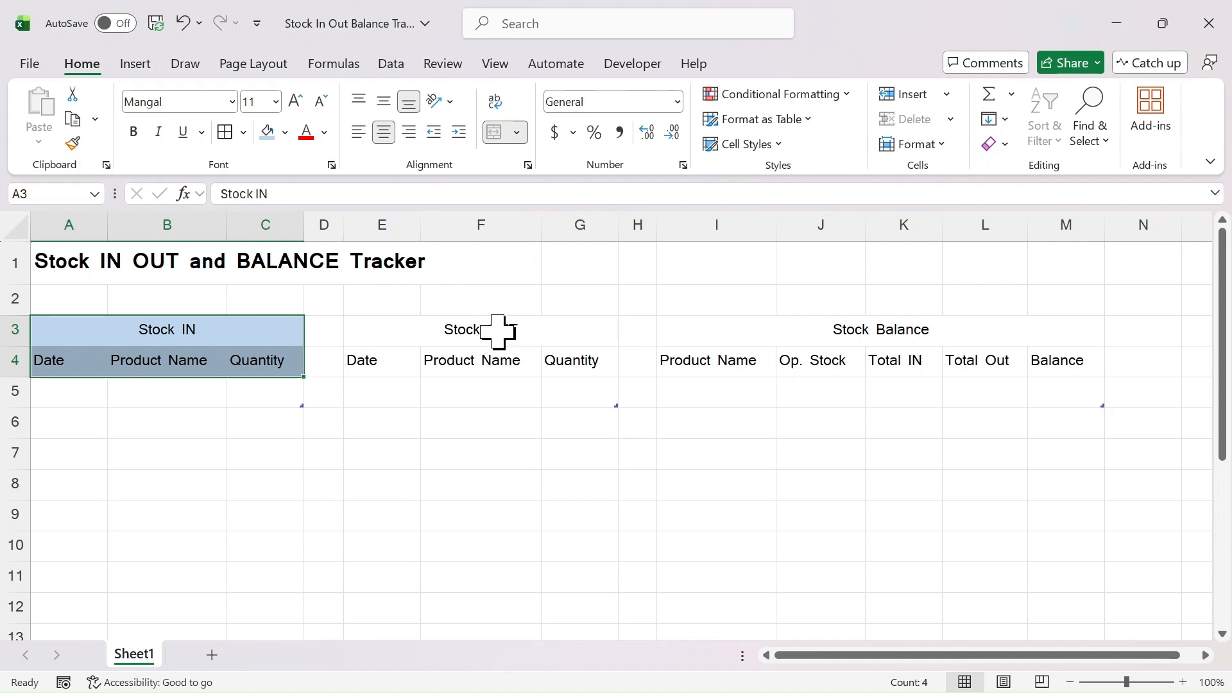
drag(498, 331, 498, 360)
click(285, 132)
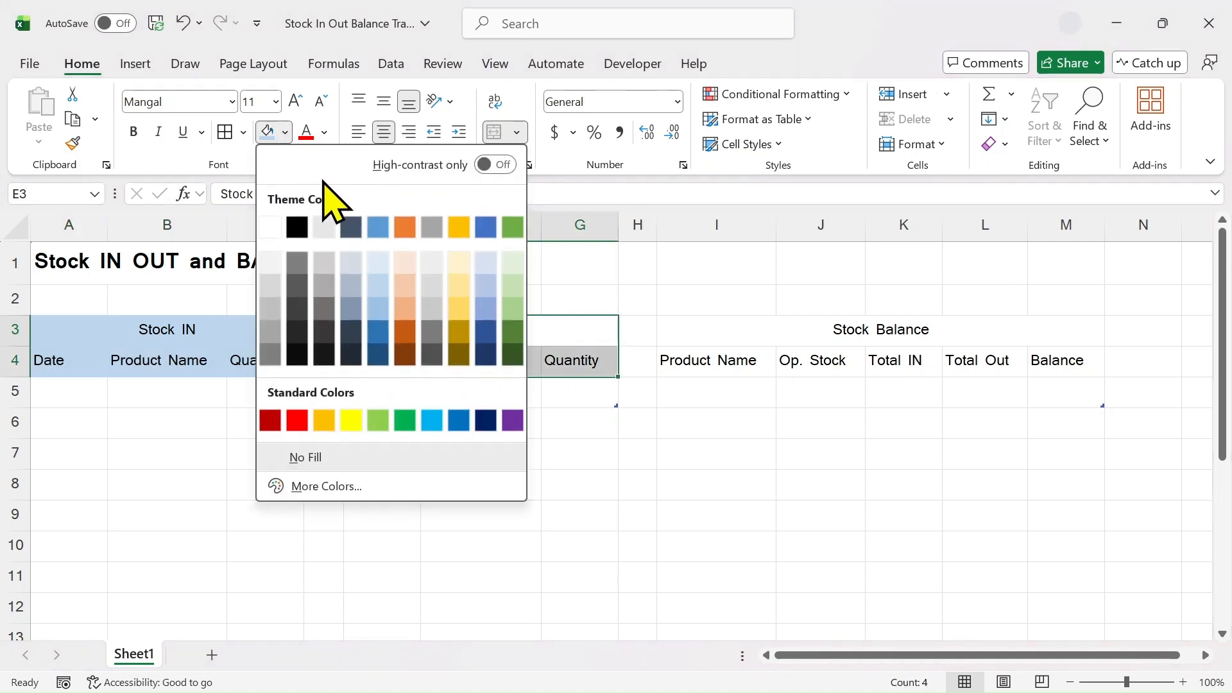
click(411, 288)
drag(859, 317, 836, 350)
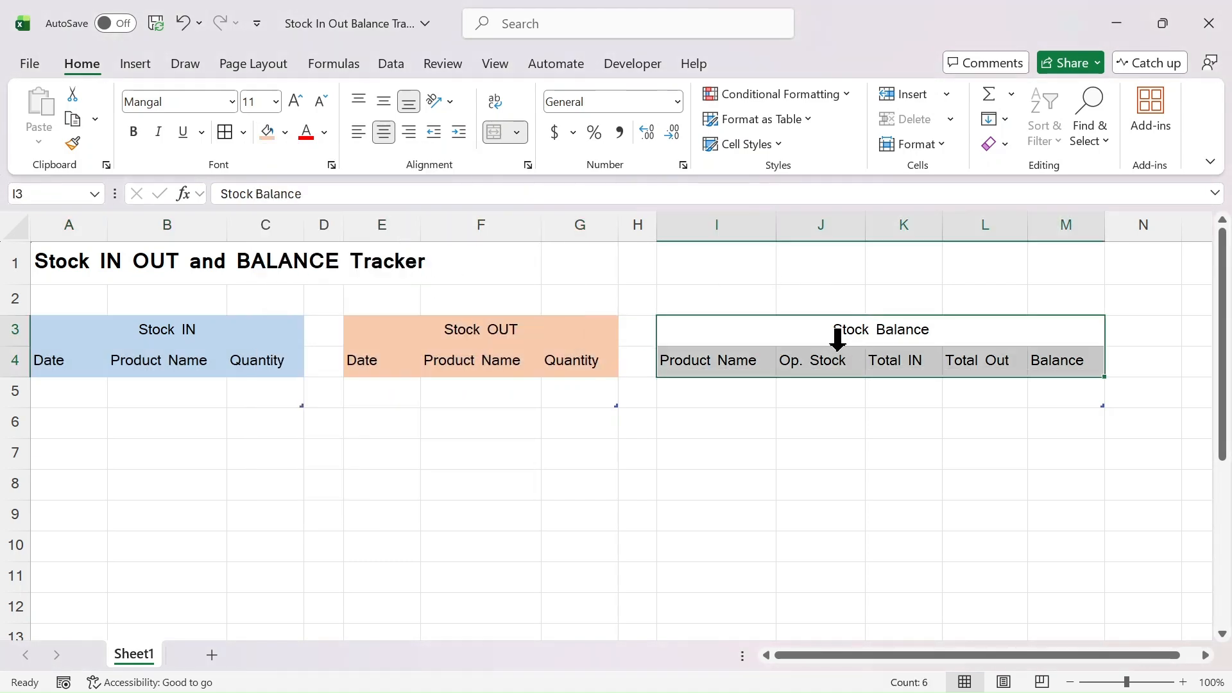
click(286, 134)
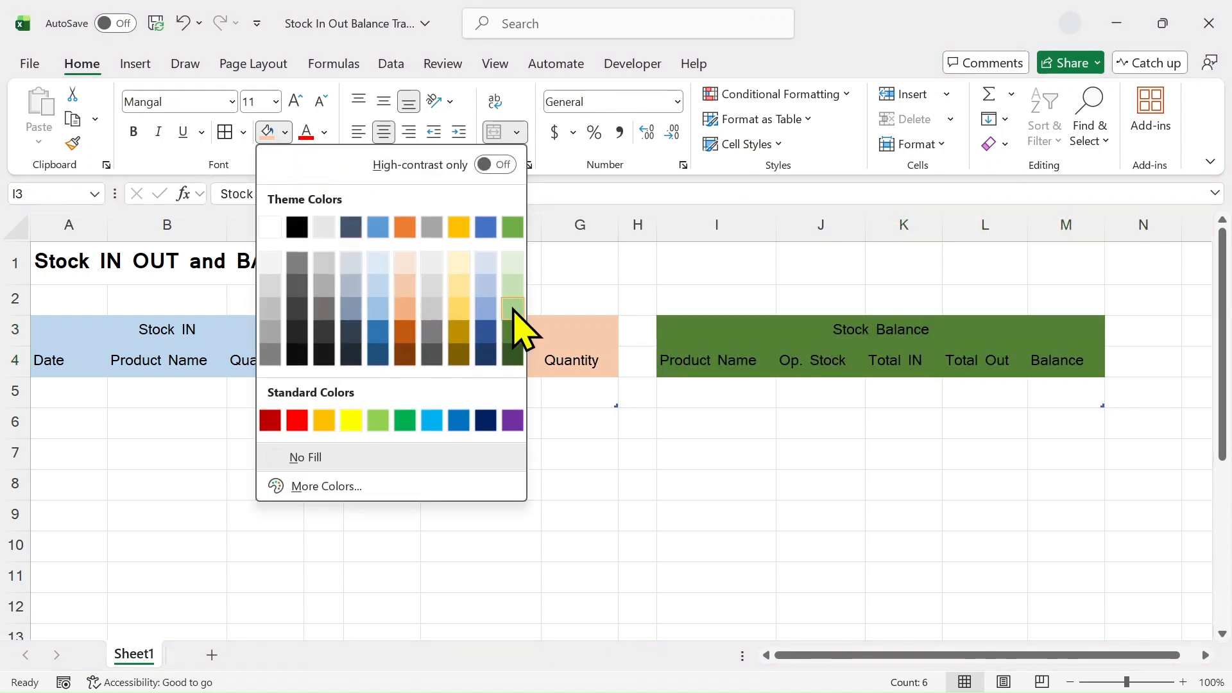
click(510, 289)
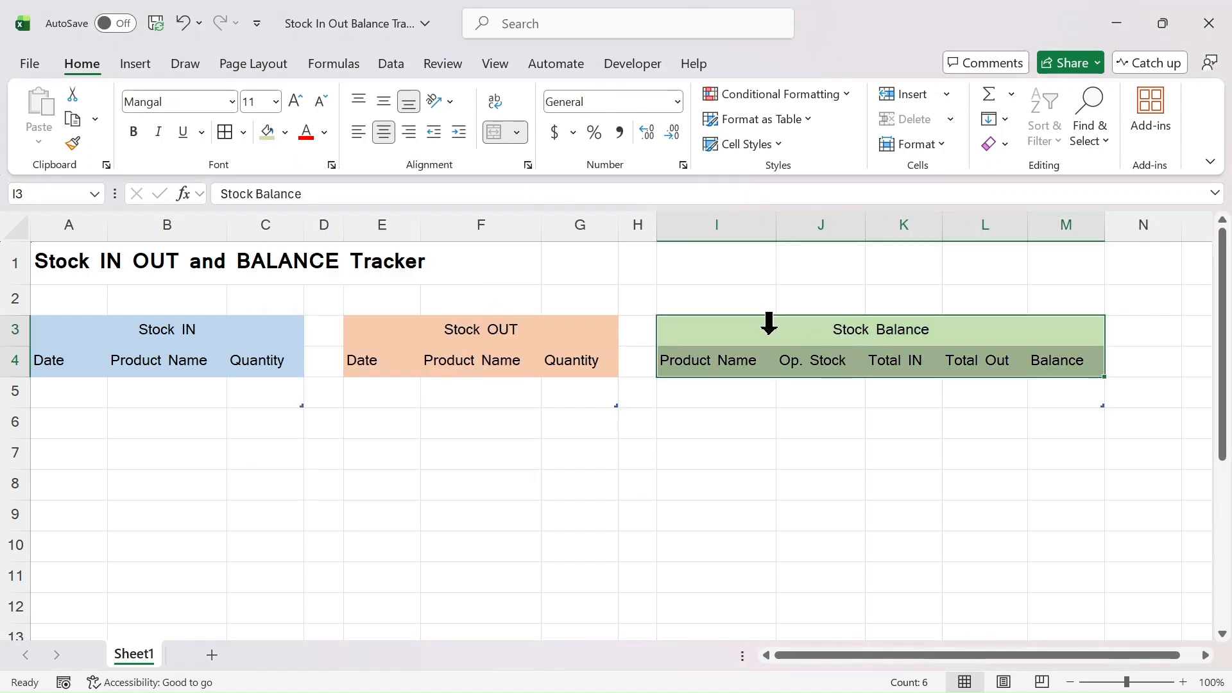
- Apply all borders to the Stock Balance, Stock OUT and Stock IN heading rows, and make the Stock IN headings bold
click(225, 133)
drag(489, 330, 489, 360)
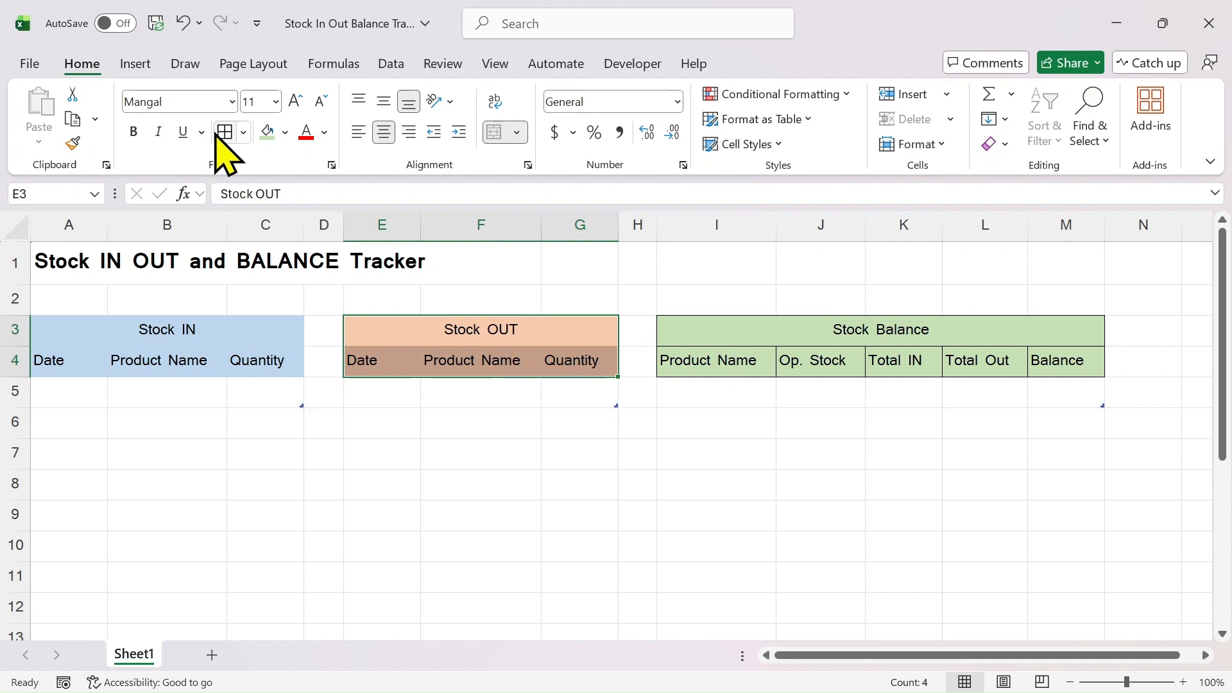
click(225, 133)
drag(167, 330, 165, 358)
click(225, 132)
click(133, 132)
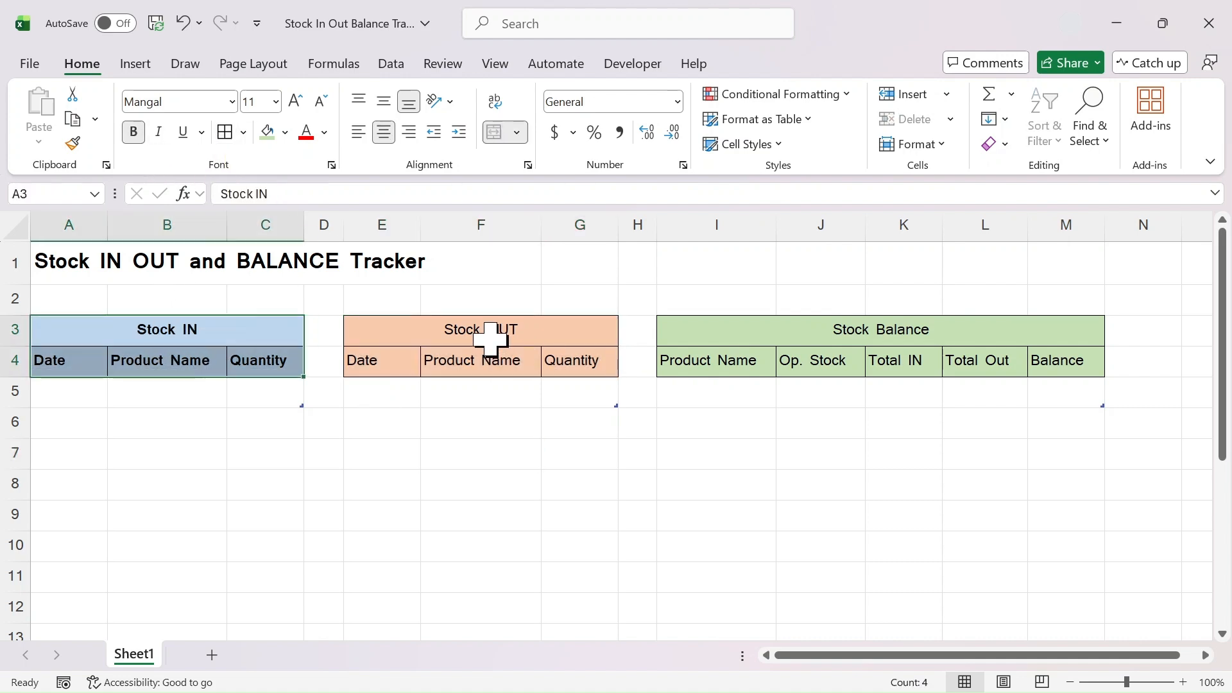
- Make the heading rows 3 and 4 of the Stock OUT and Stock Balance sections bold
drag(489, 330, 489, 361)
click(133, 132)
drag(879, 329, 879, 361)
click(133, 131)
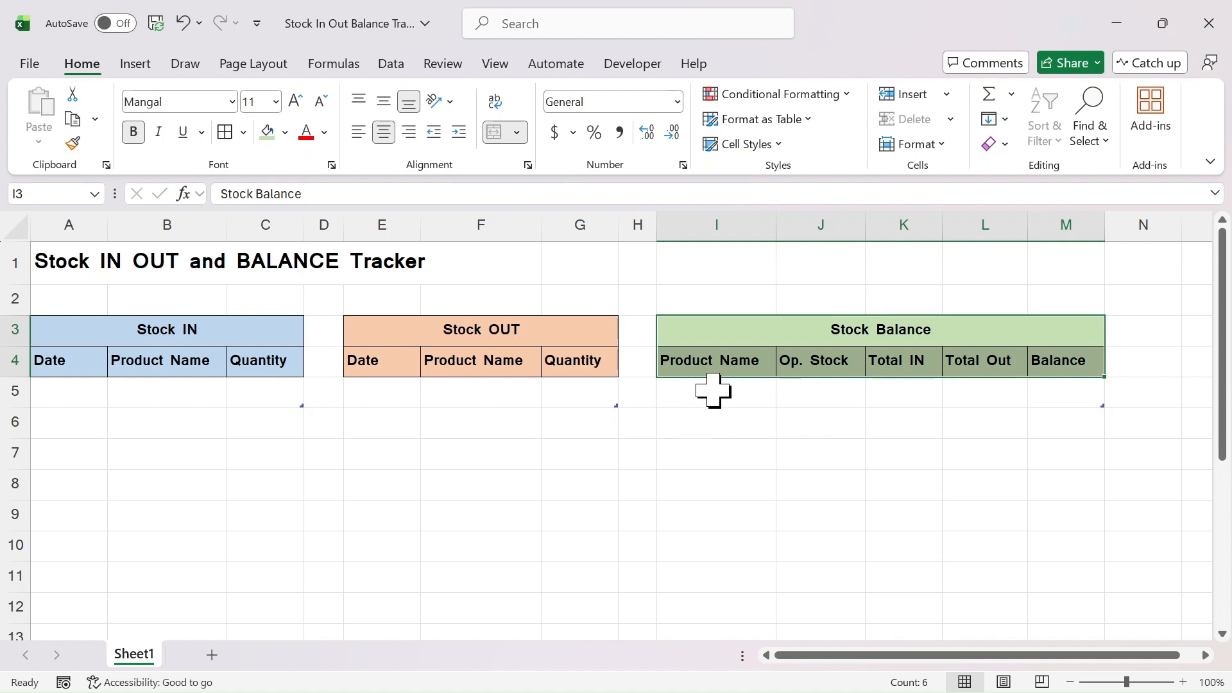
- Enter the product names Keyboard, Mouse, SSD Drive 256GB, BT Headset, BT Speaker and Pendrive 16GB in I5:I10 of the Stock Balance table
click(747, 392)
text(Keyboard)
key(Return)
text(Mouse)
key(Return)
text(SSD Drive 256GB)
key(Return)
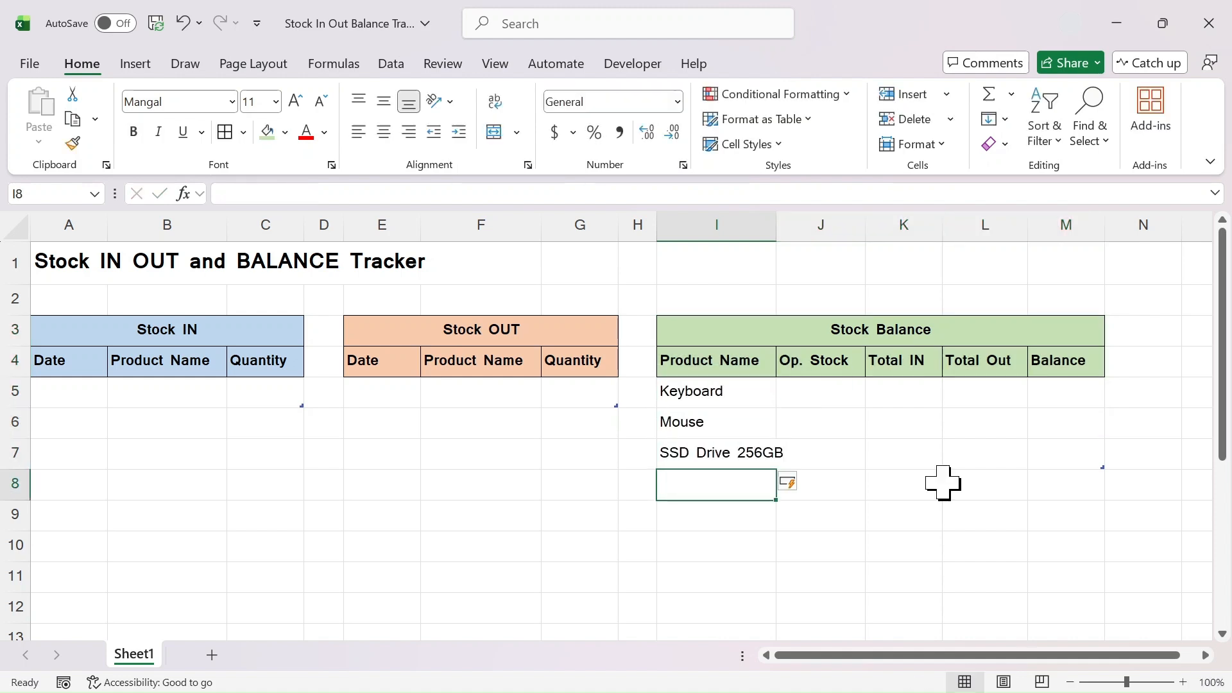
text(BT Headset)
key(Return)
text(BT Speaker)
key(Return)
text(Pendrive 16GB)
key(Return)
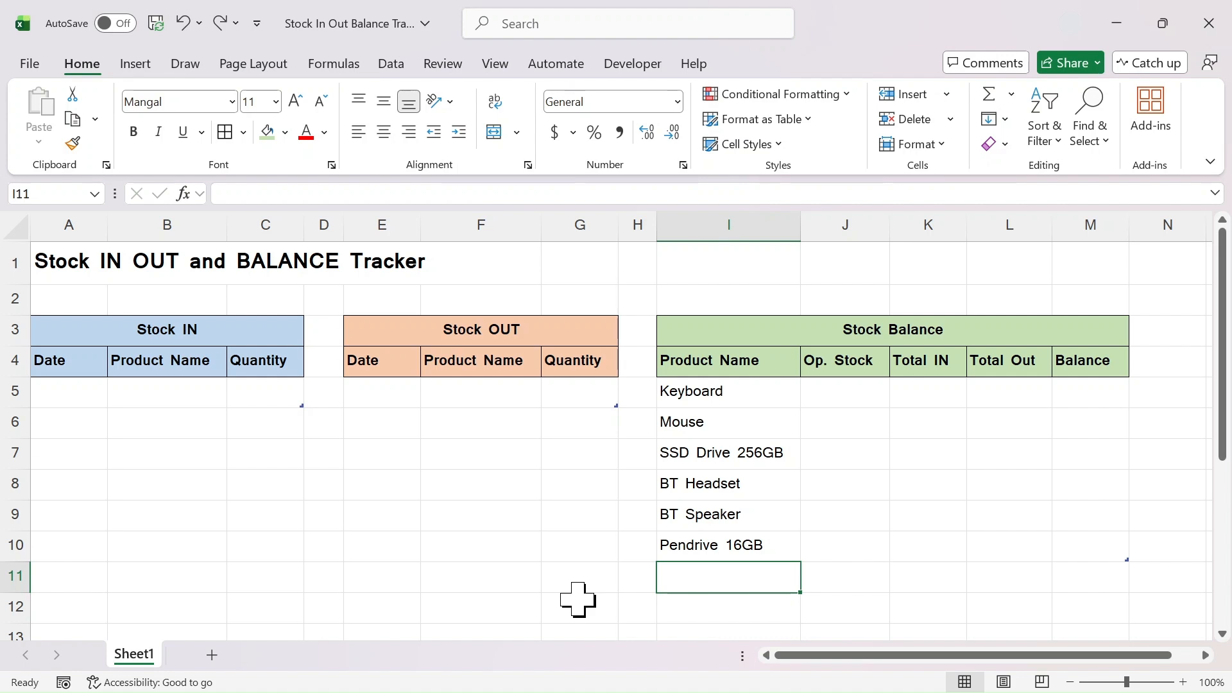
- Open data validation for the Stock IN product cell B5 and set the allowed criteria to List
click(185, 395)
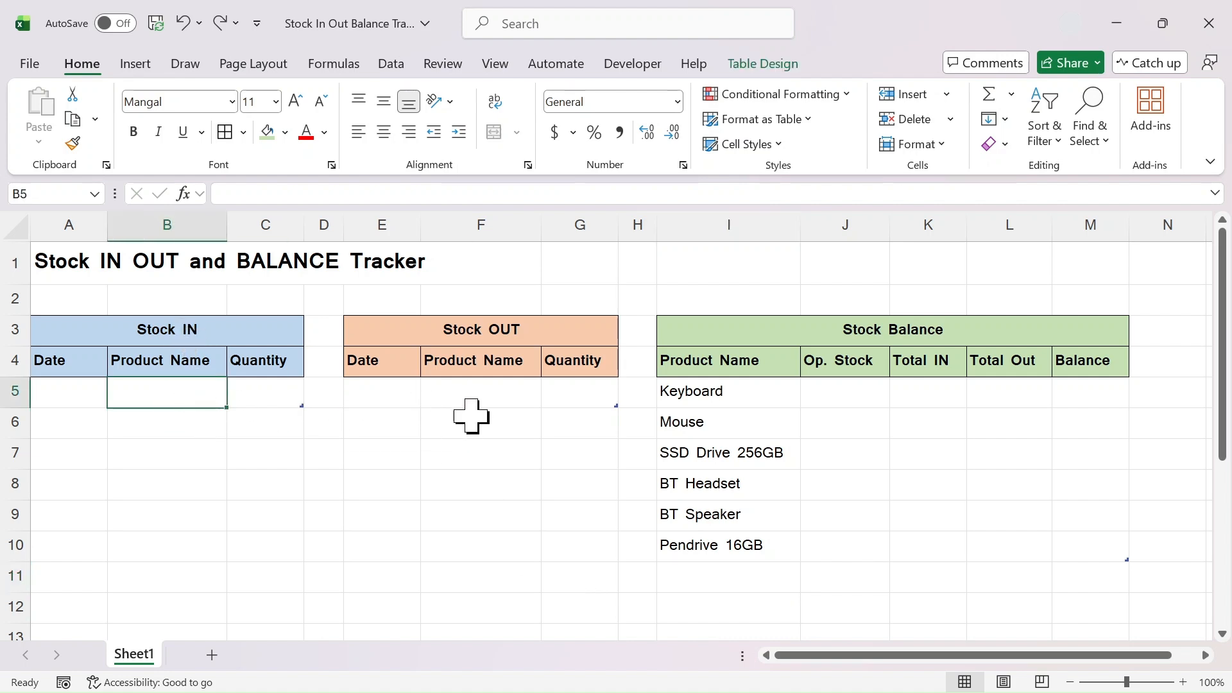
click(485, 399)
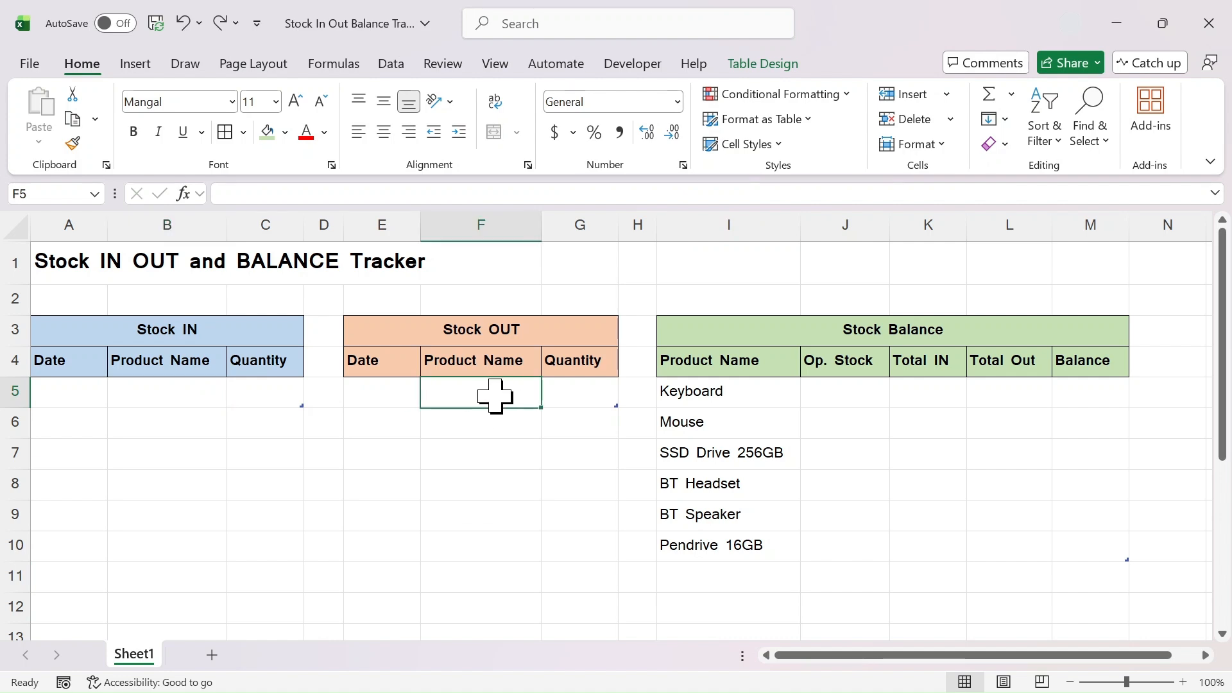
click(170, 394)
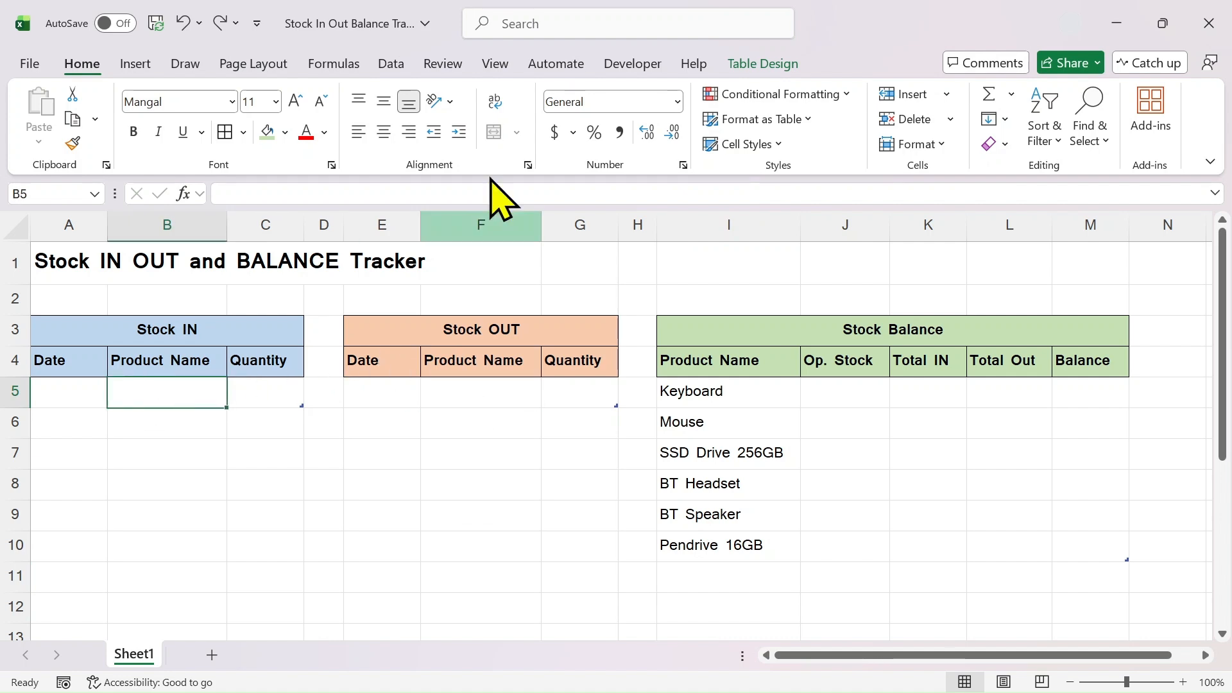
click(392, 63)
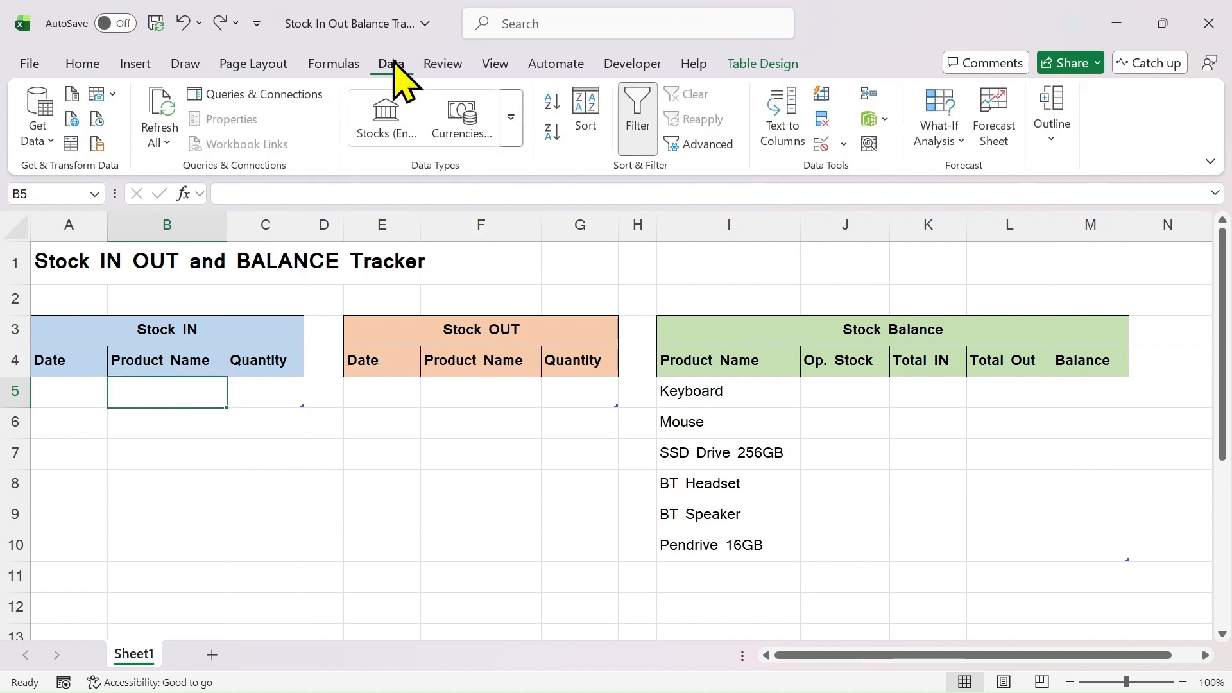
click(844, 145)
click(889, 172)
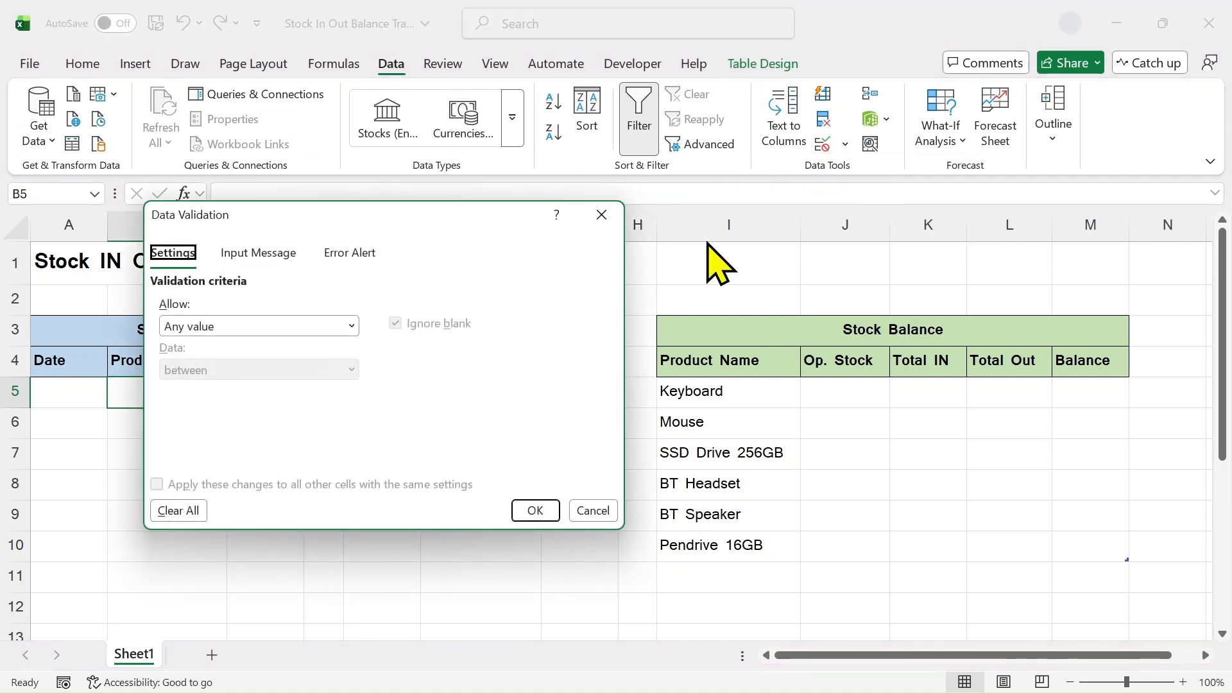
drag(424, 212, 570, 263)
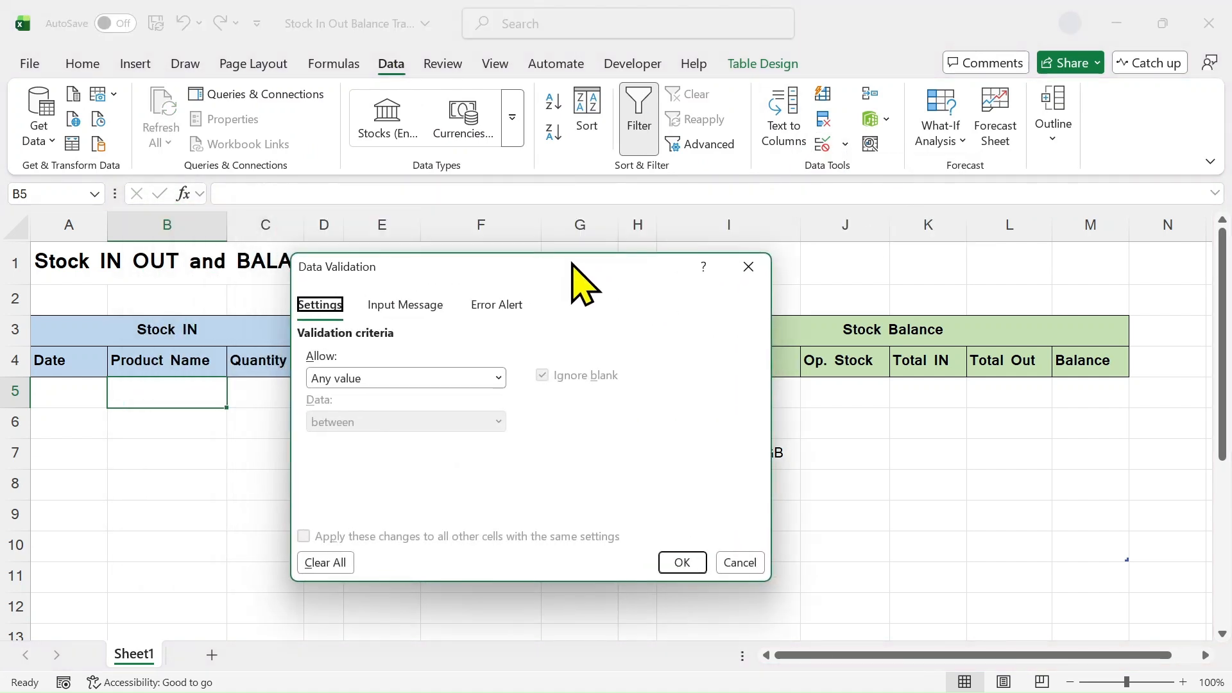
click(476, 380)
click(324, 478)
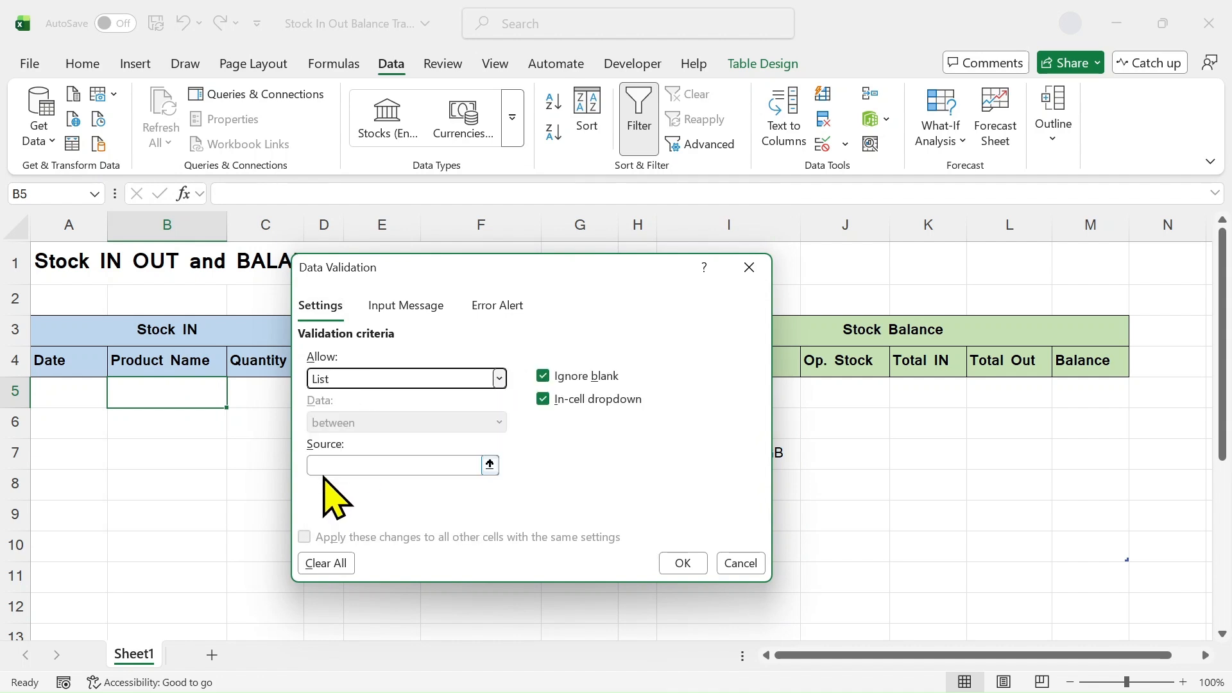
- Set the list source for B5 to =INDIRECT("stock_balance[Product Name]") and apply the validation
click(331, 466)
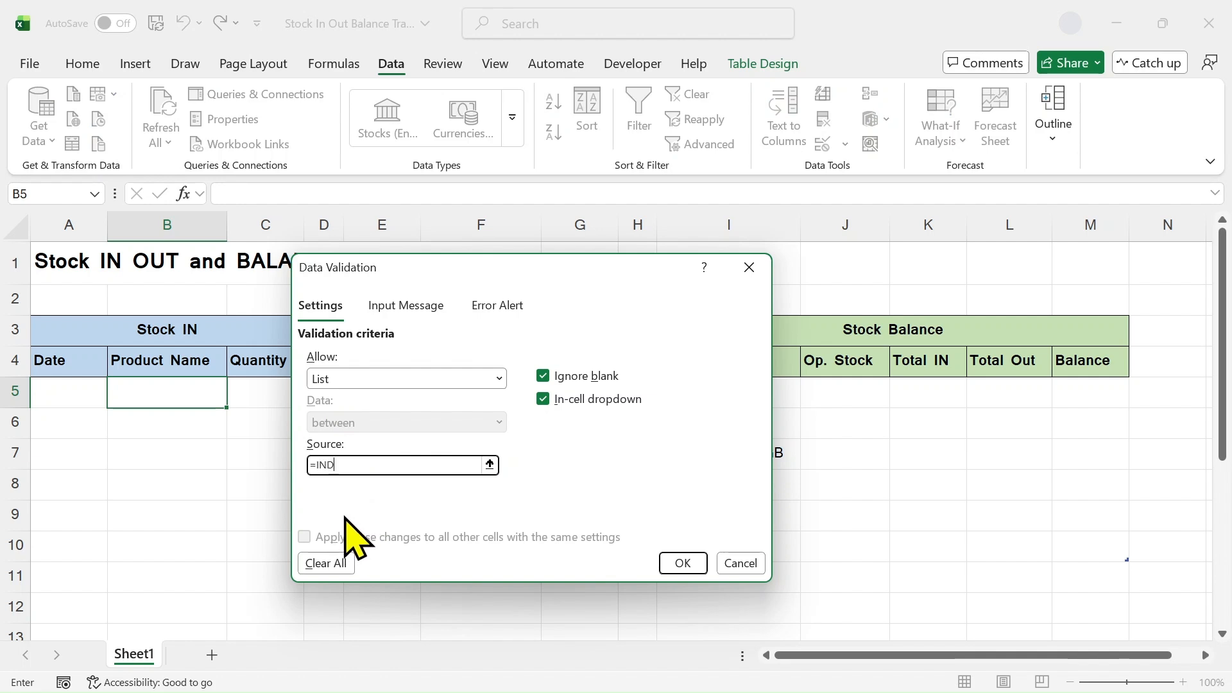
text(=INDIRECT(")
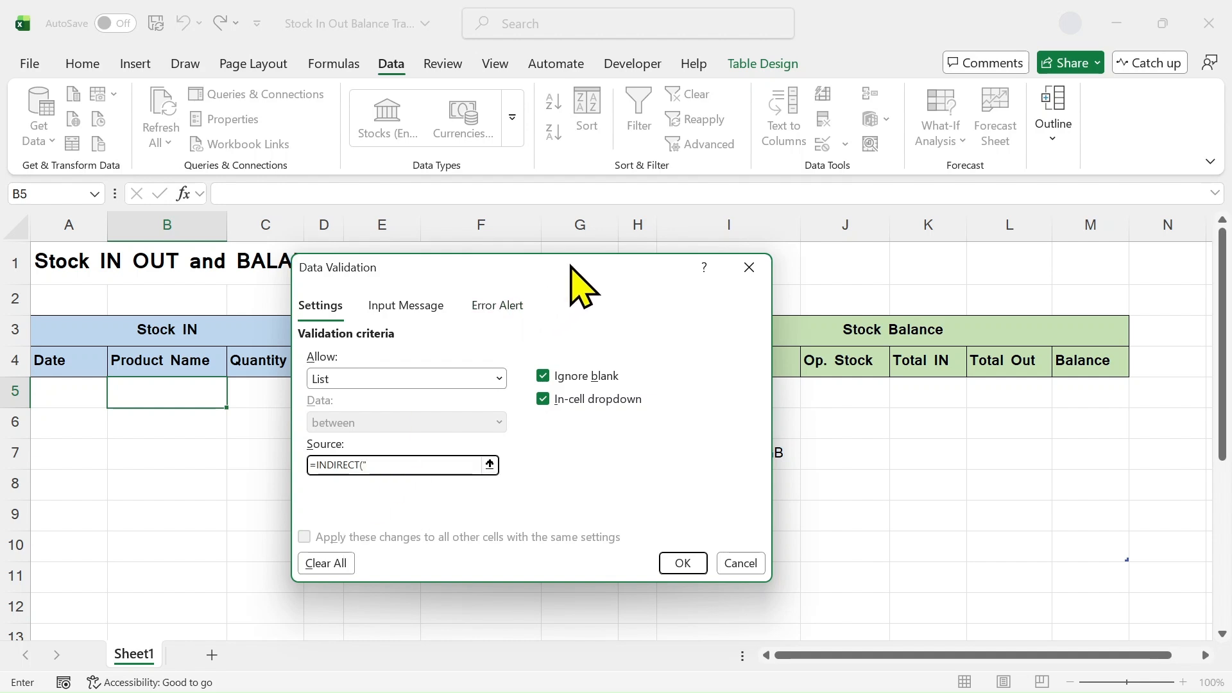
drag(568, 266, 407, 227)
text((")
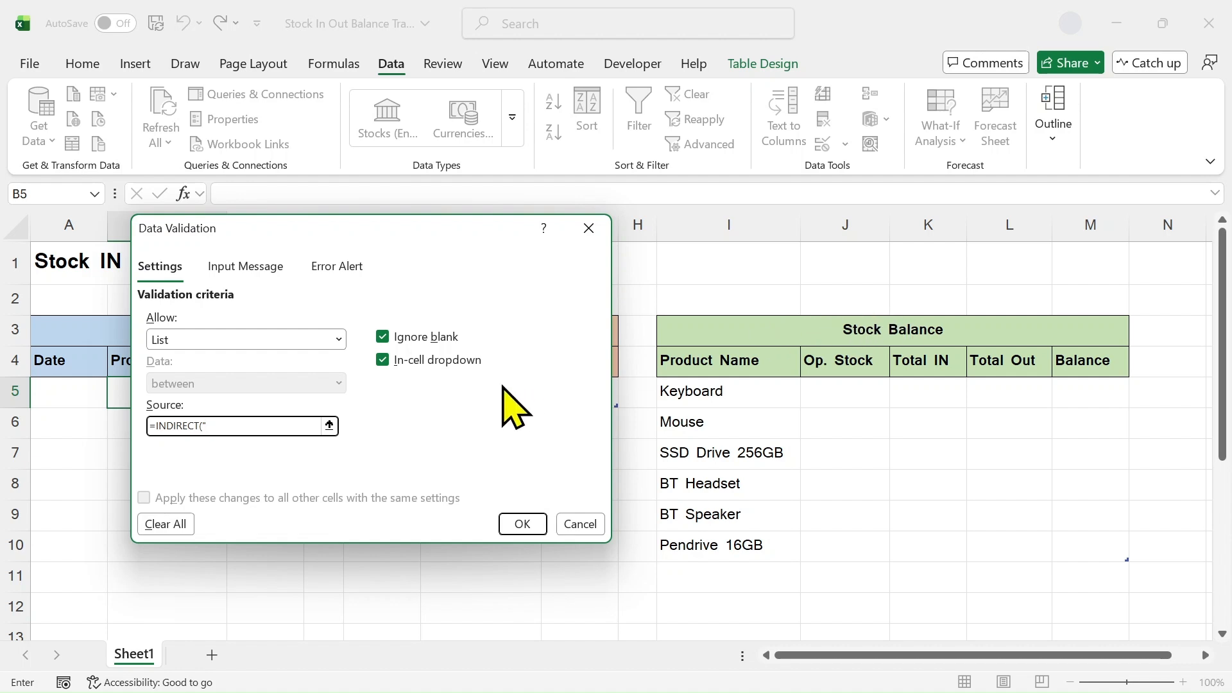
text(stock_balance[Product)
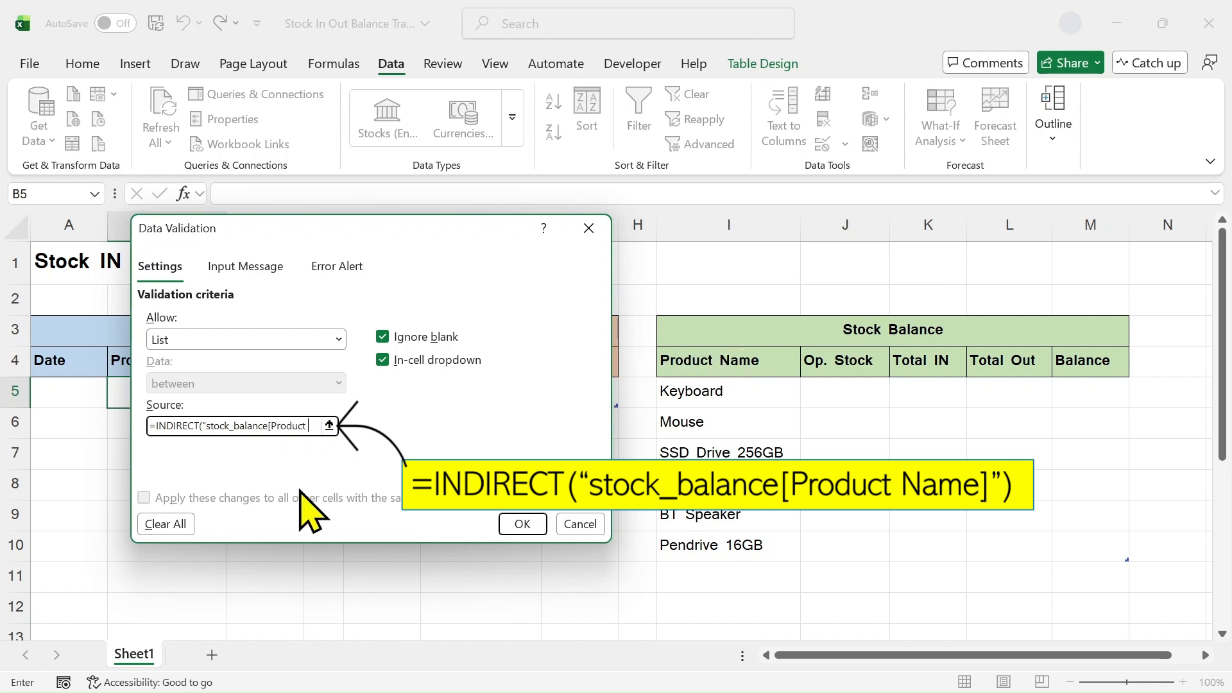
text(Name]")
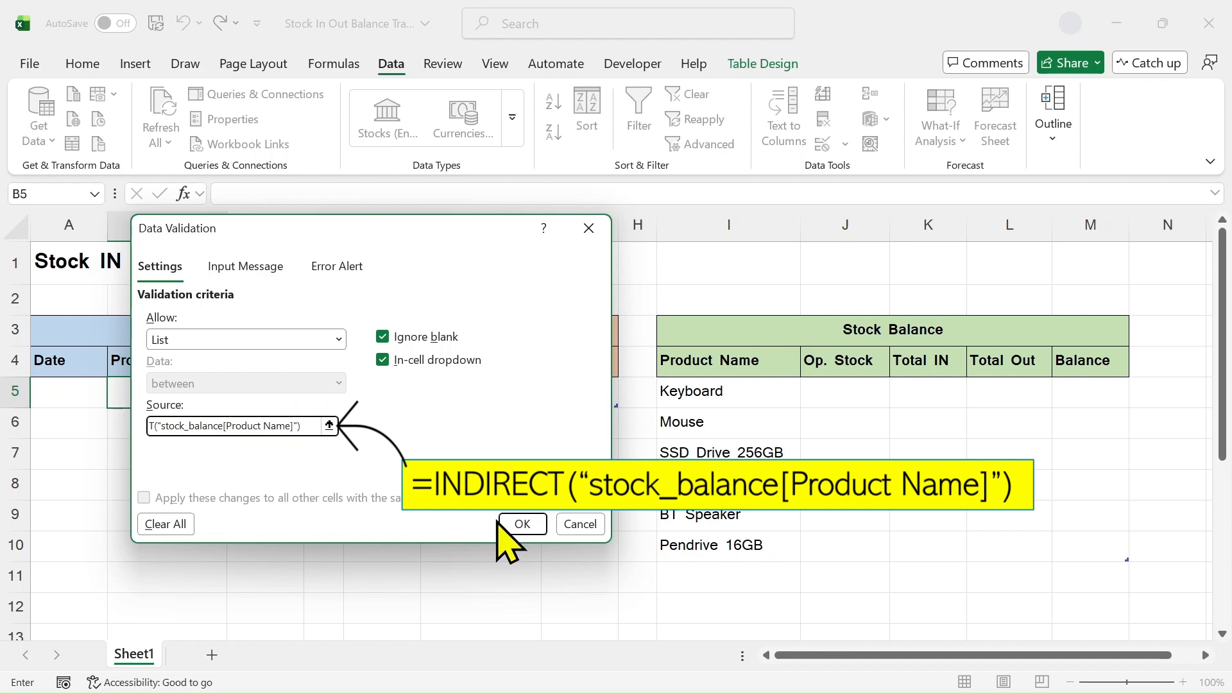
click(521, 523)
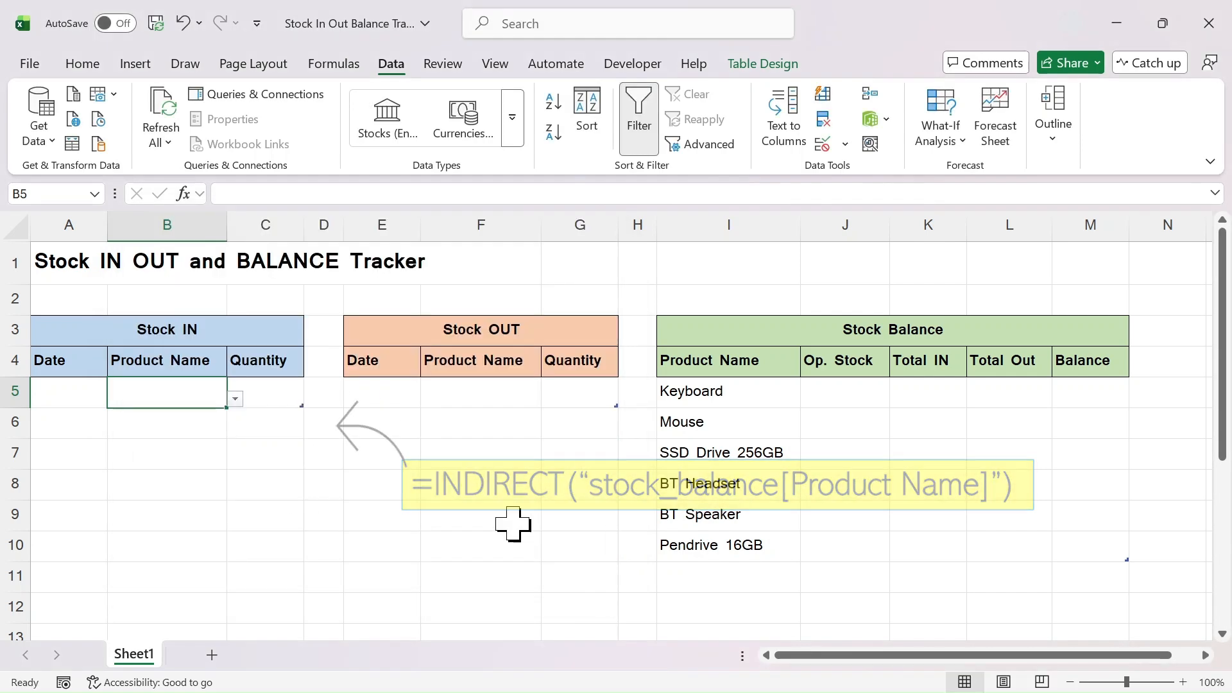
- Check the product drop-down in B5, add Laptop as a new product in I11, and check the drop-down again
click(236, 399)
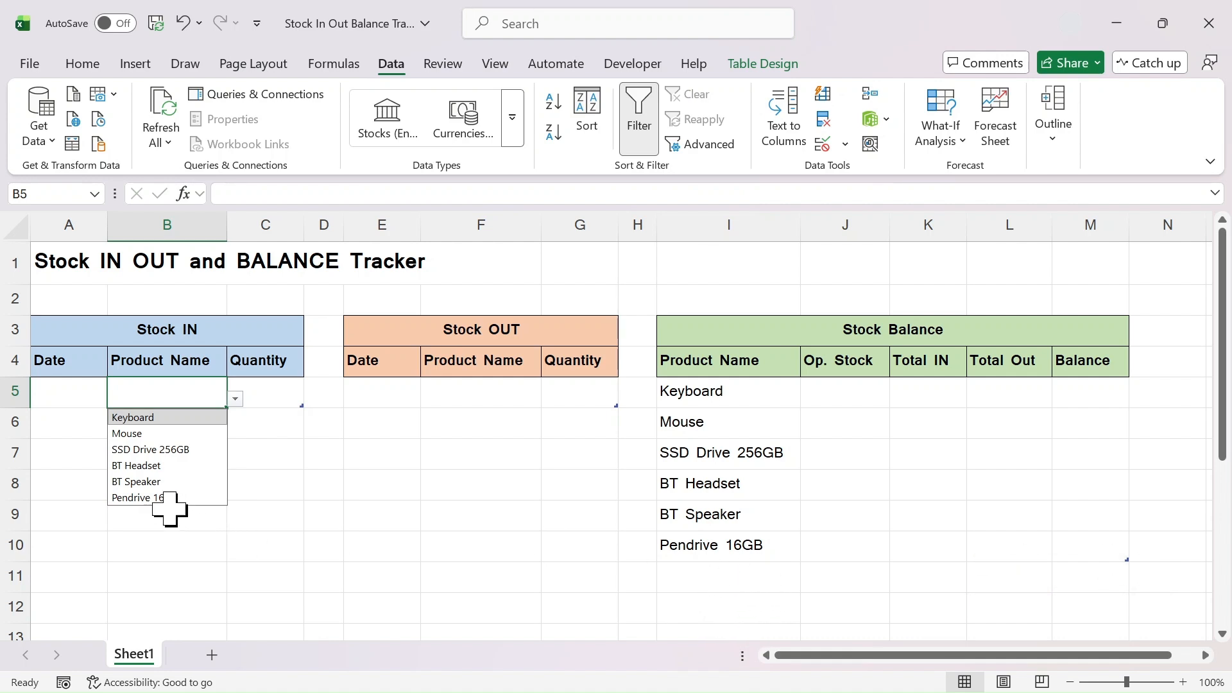
click(710, 579)
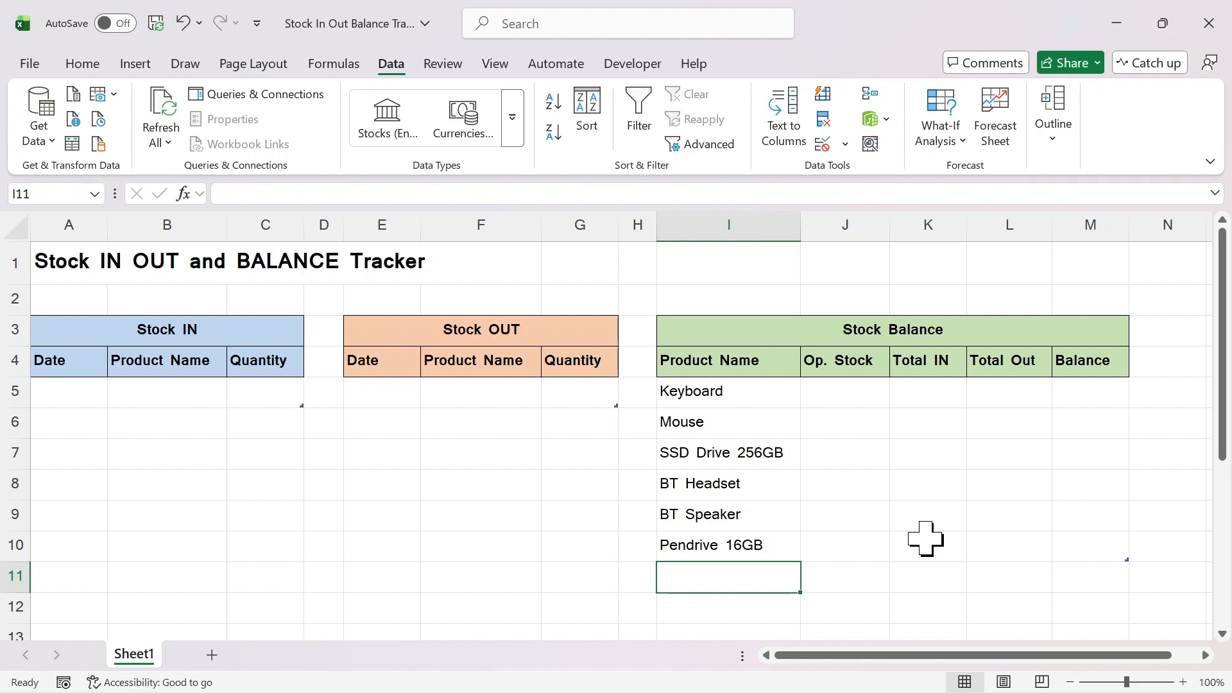
text(Laptop)
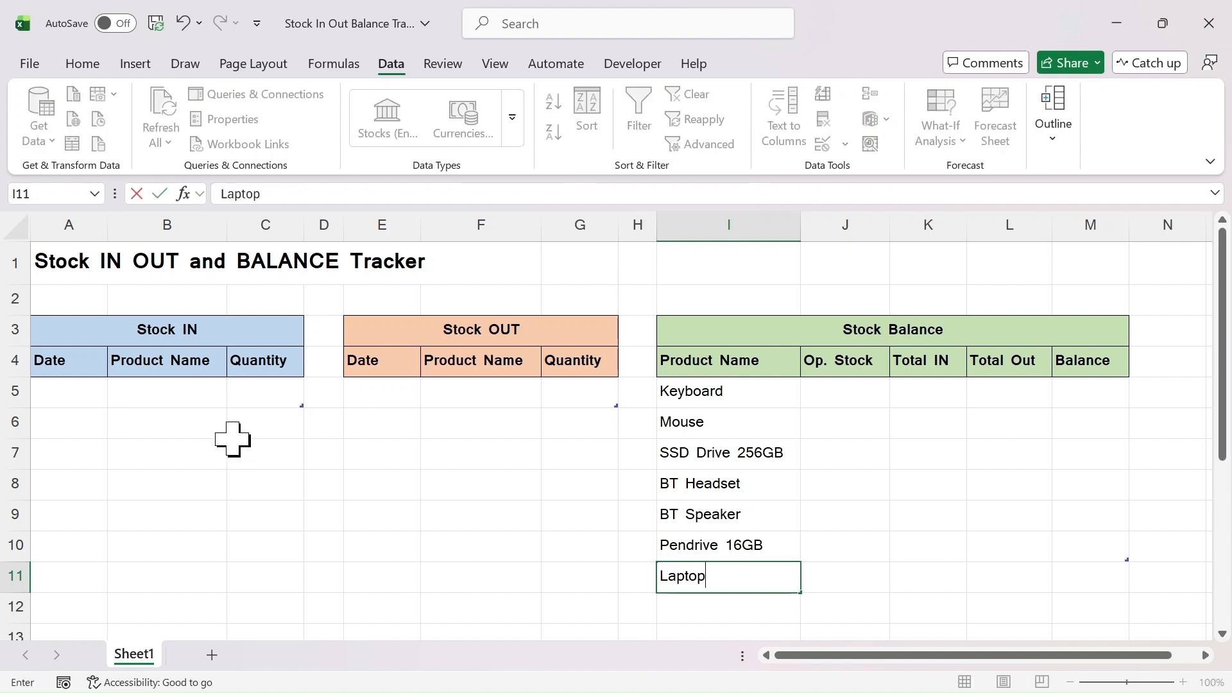
click(173, 399)
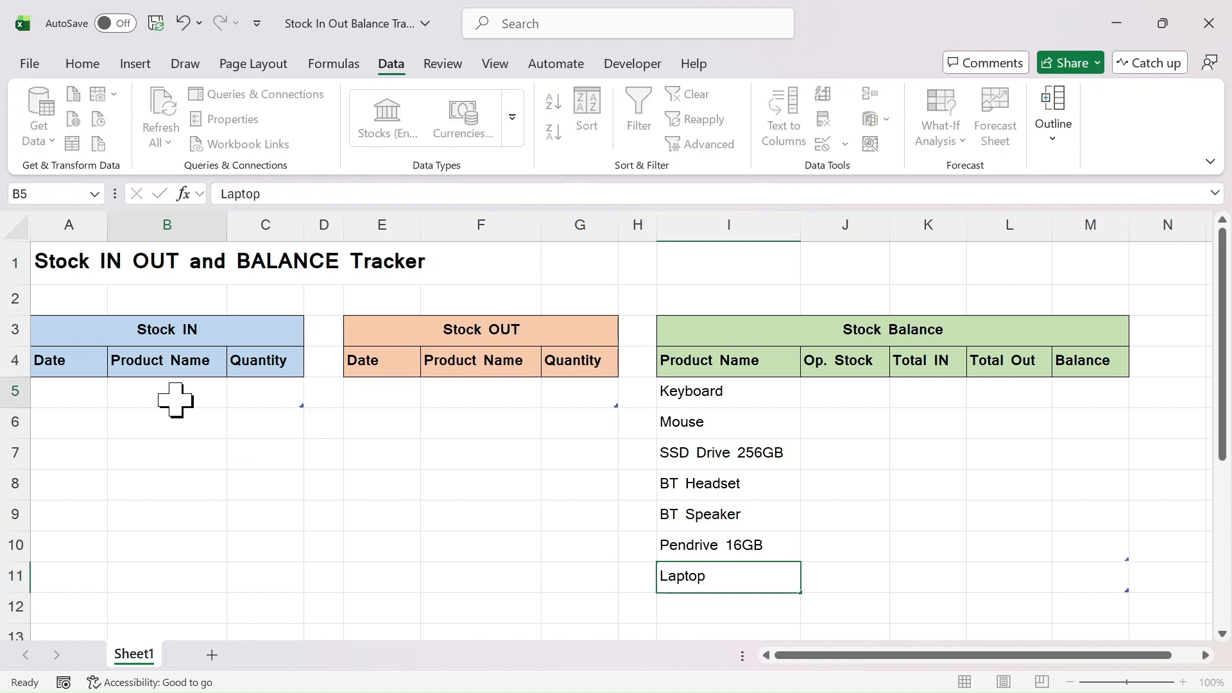
click(229, 399)
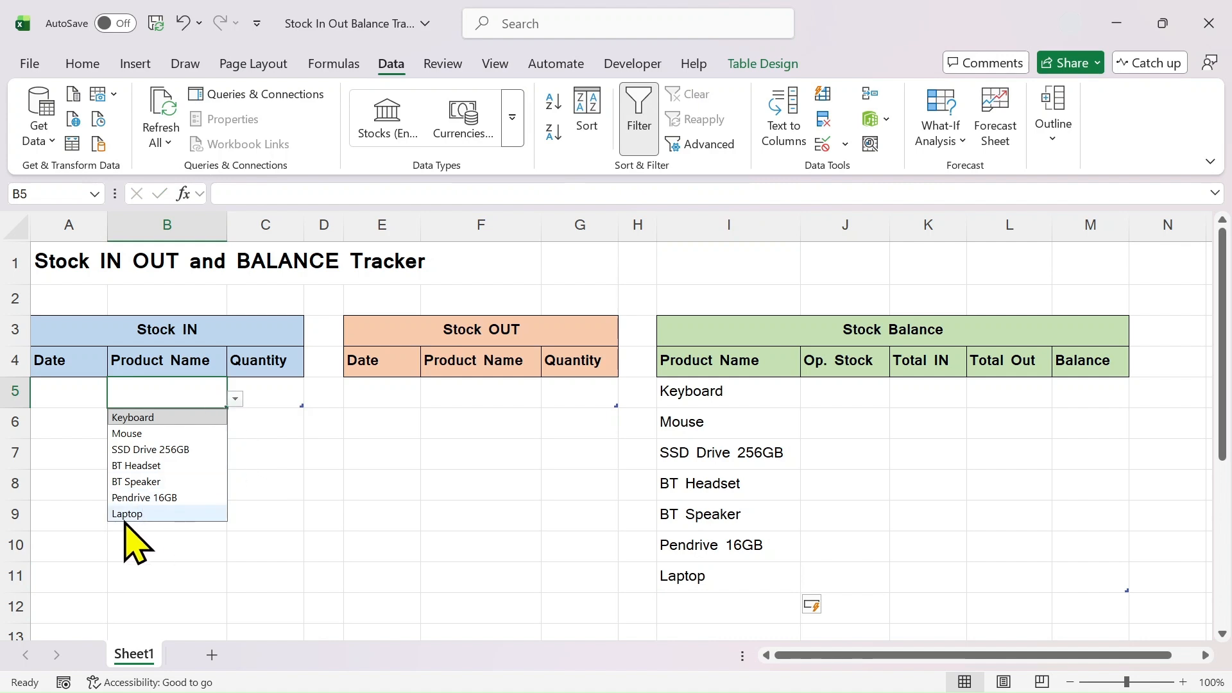
click(323, 507)
- Copy the product drop-down from B5 to the Stock OUT product cell F5 and check its list
click(168, 396)
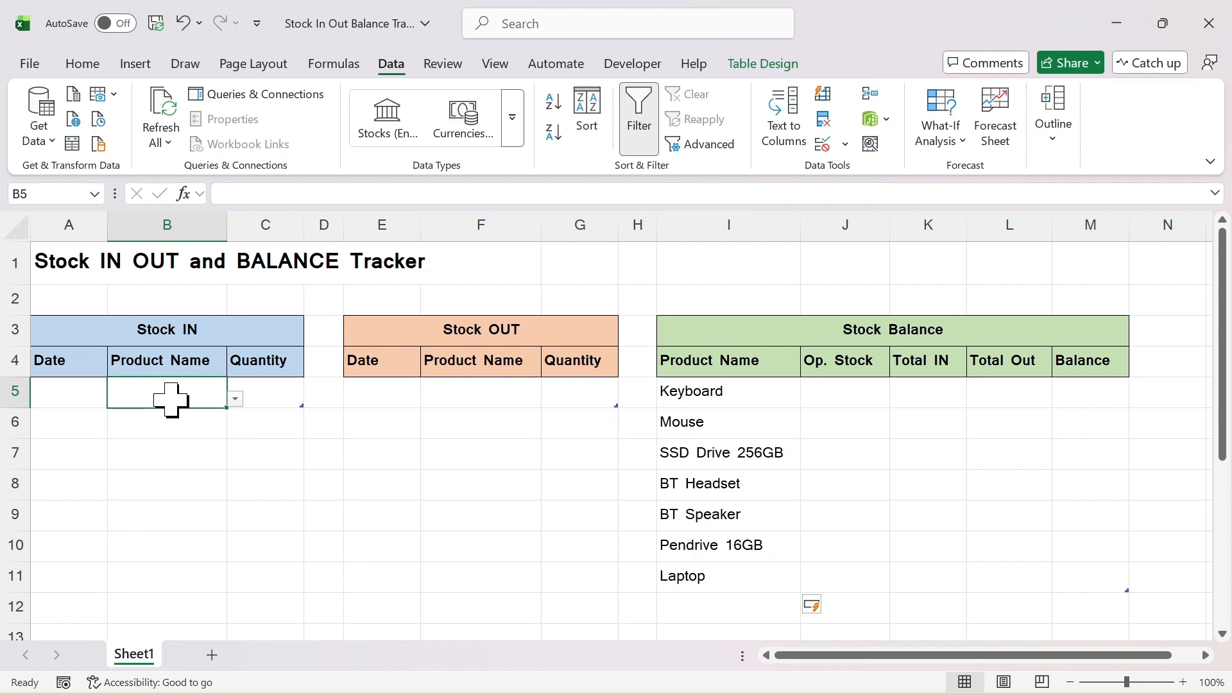
key(ctrl+c)
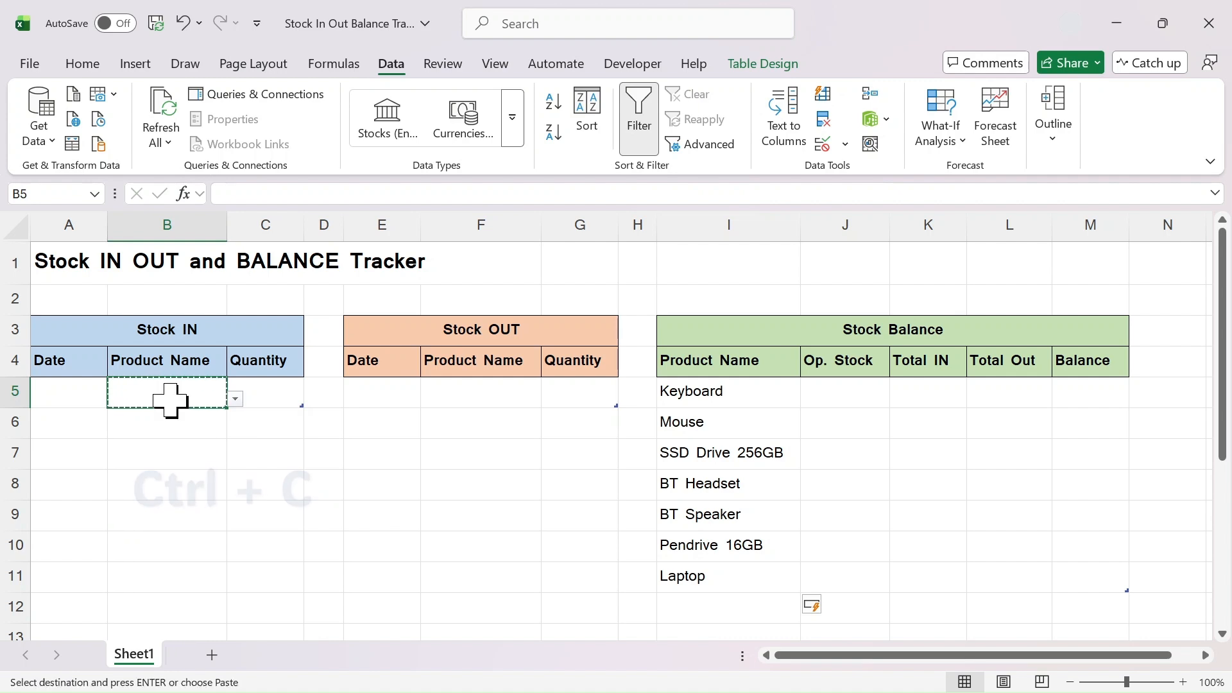
click(472, 395)
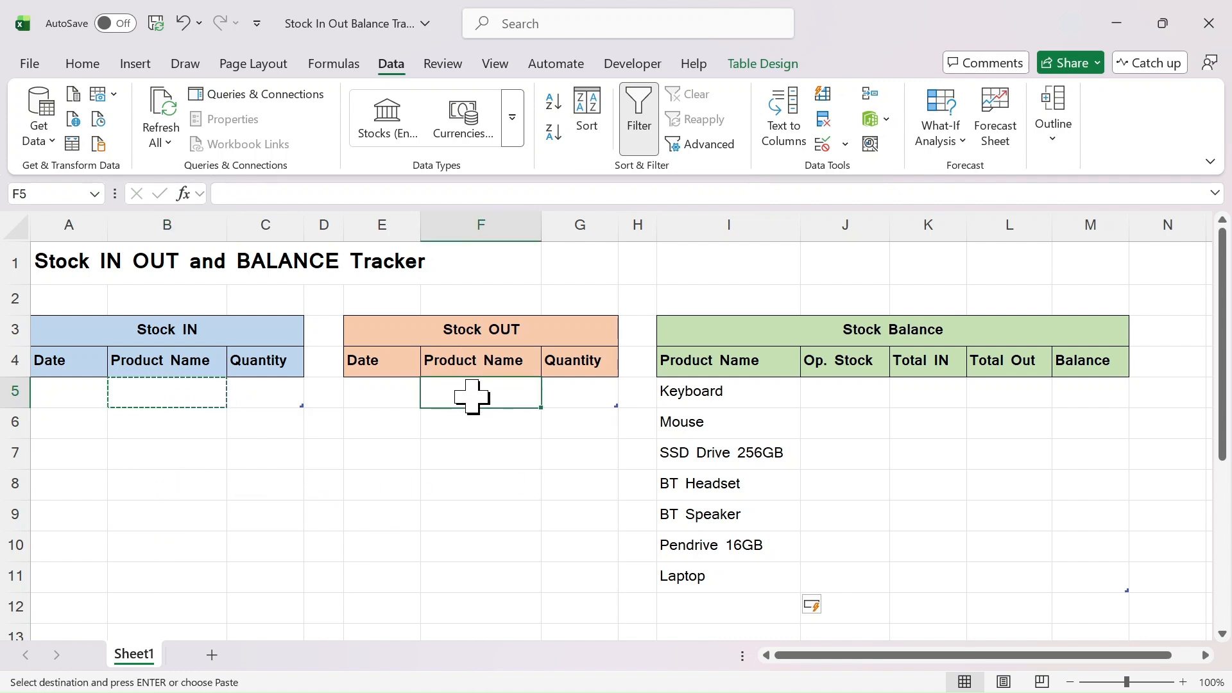
key(ctrl+v)
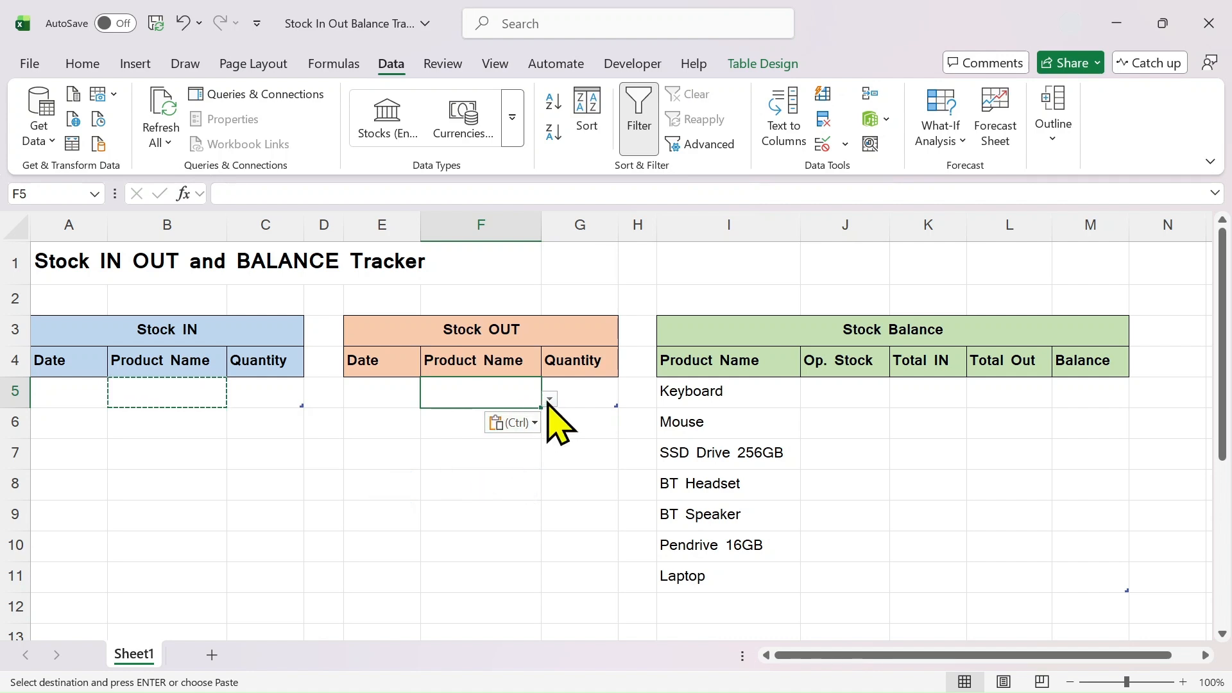
click(549, 399)
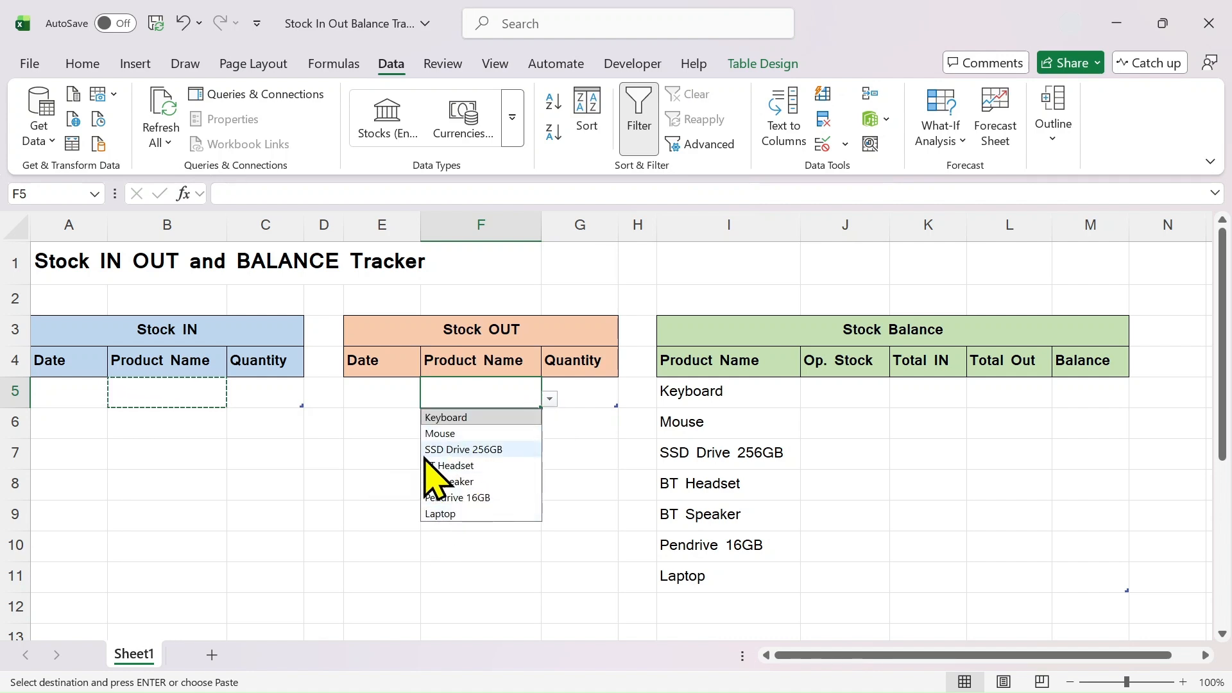
click(365, 456)
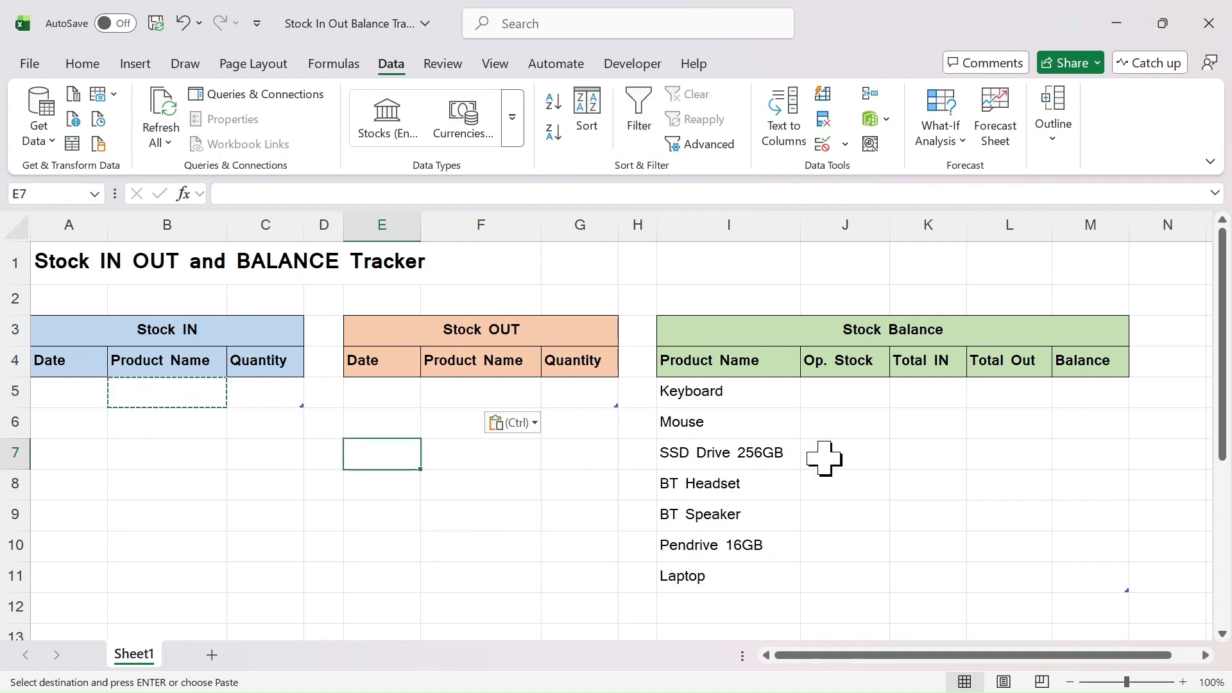
- Enter the label "Month: April 2026" in K1 above the Stock Balance table
click(844, 393)
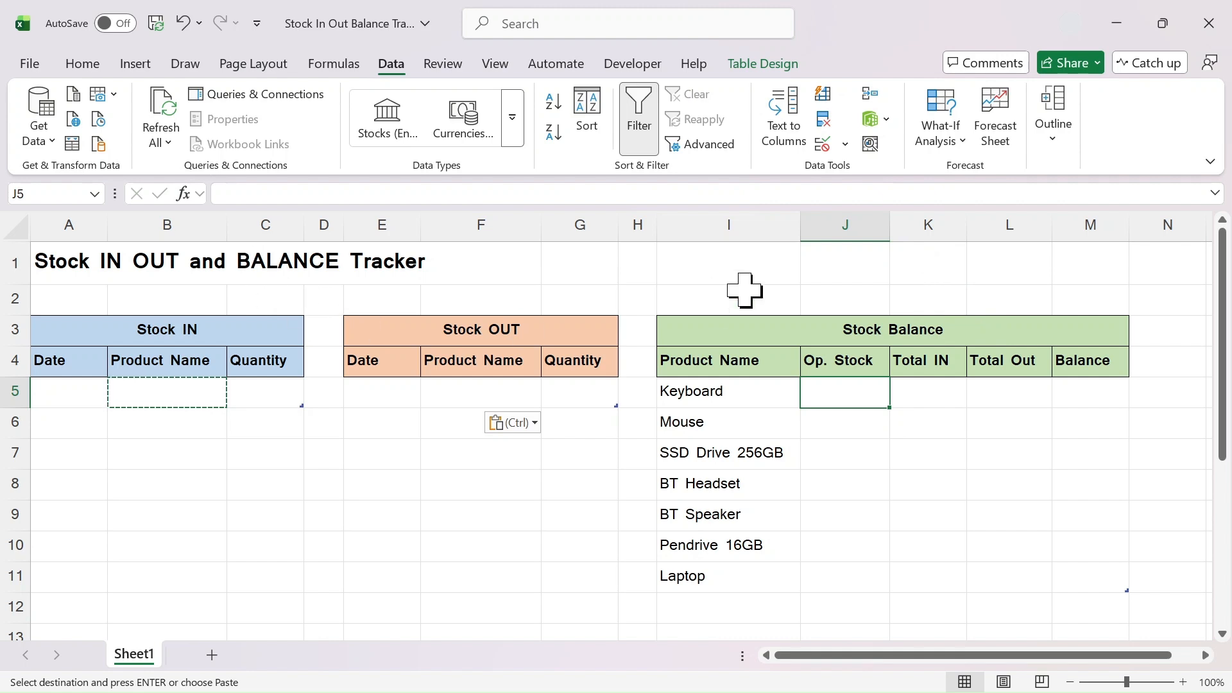
click(921, 267)
text(Month: April 2026)
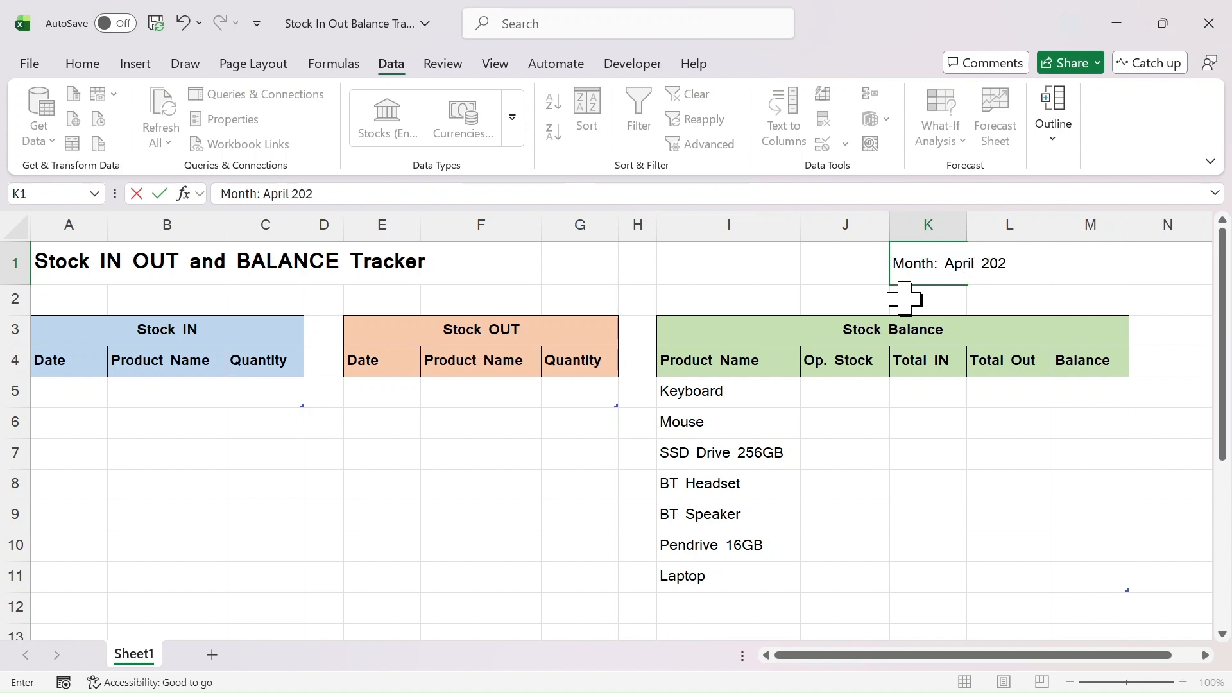
- Enter the opening stock values 11, 9, 13, 7, 5, 12 and 6 in J5:J11 for the listed products
click(851, 397)
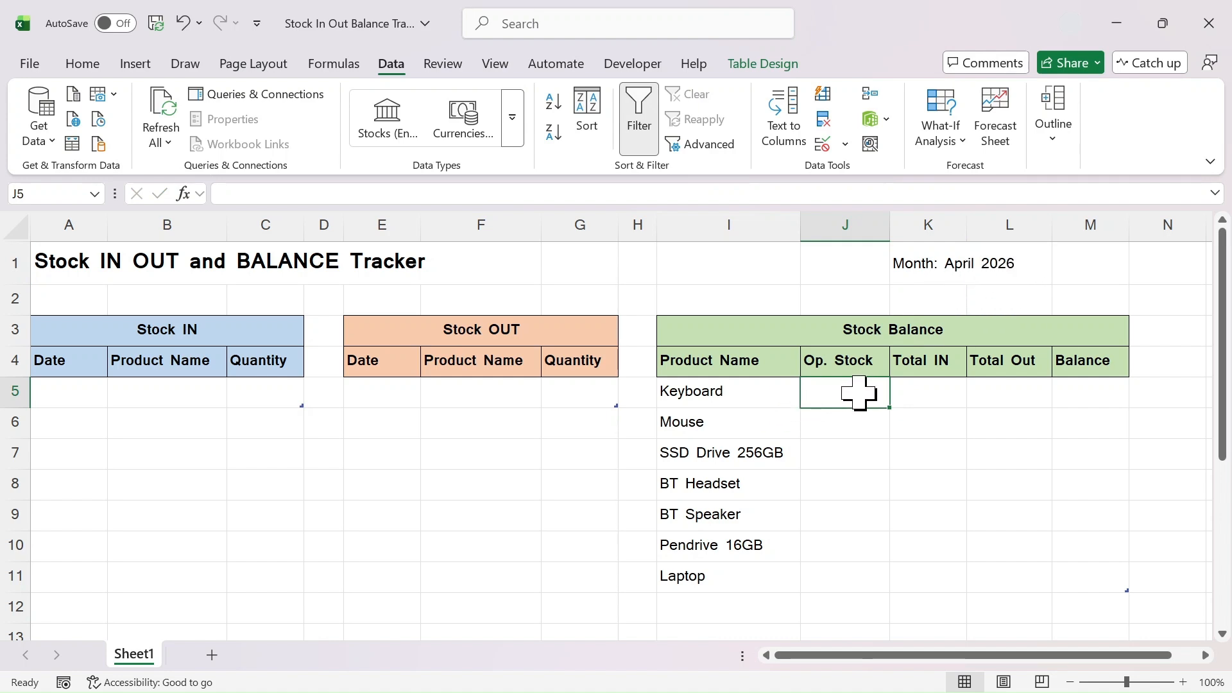
drag(859, 393, 856, 572)
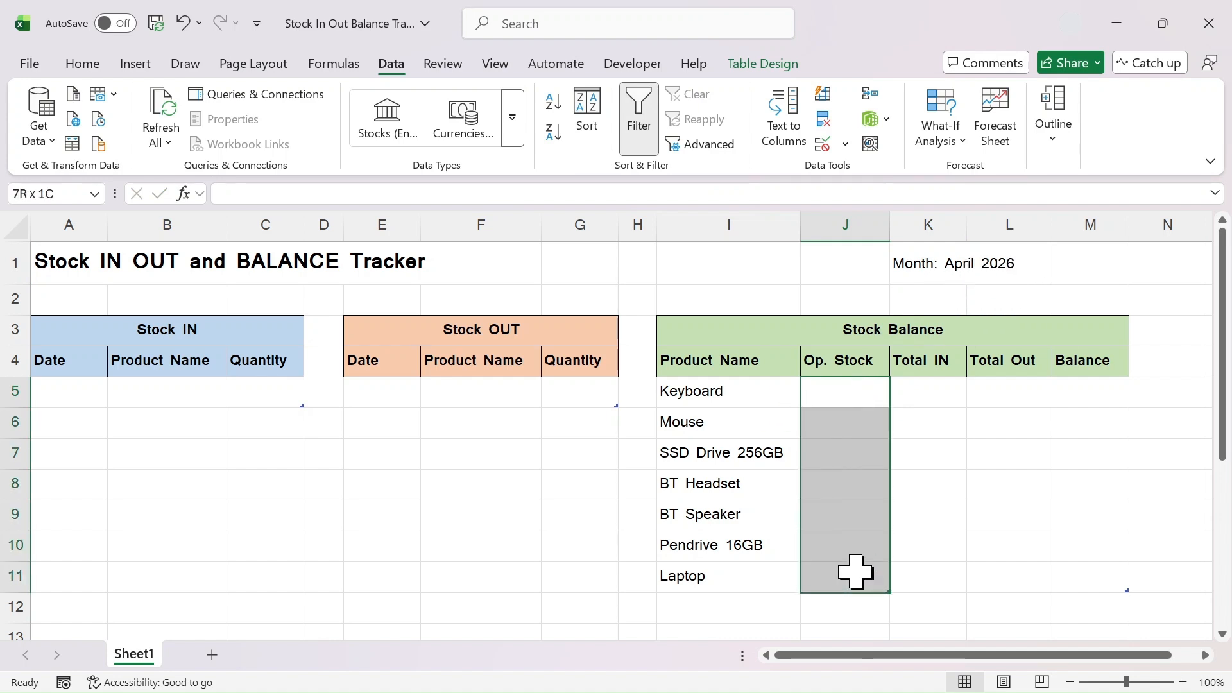
click(849, 397)
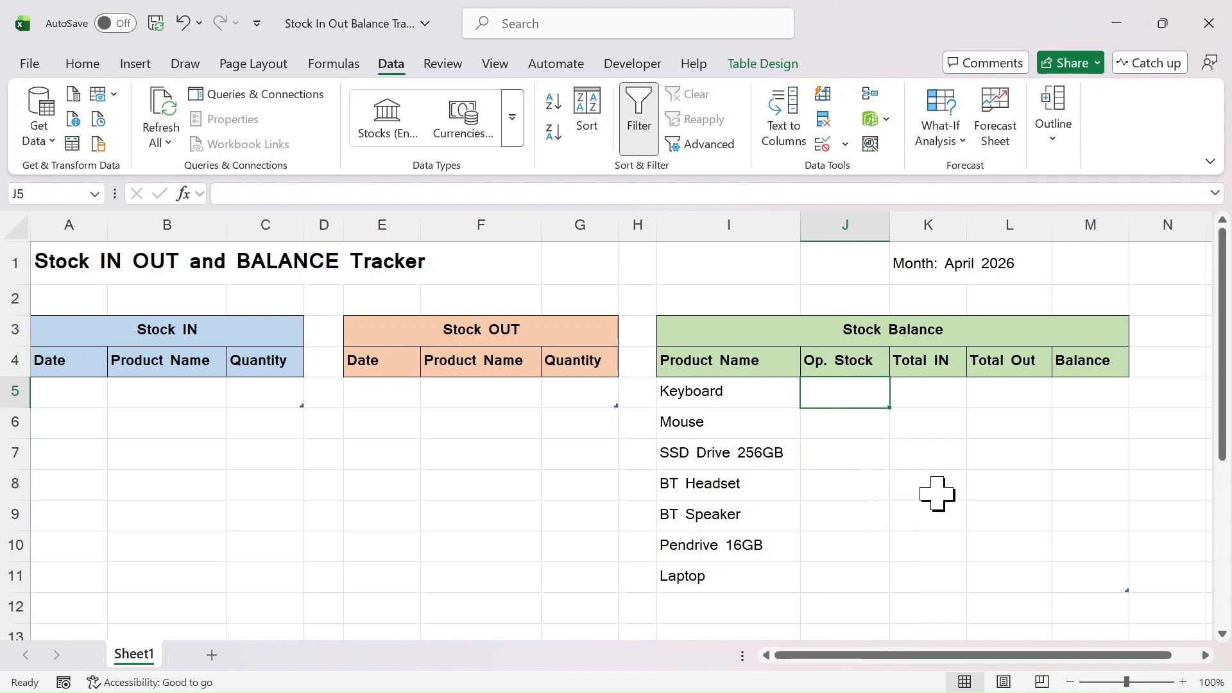
text(11 9 13 7 5 12 6)
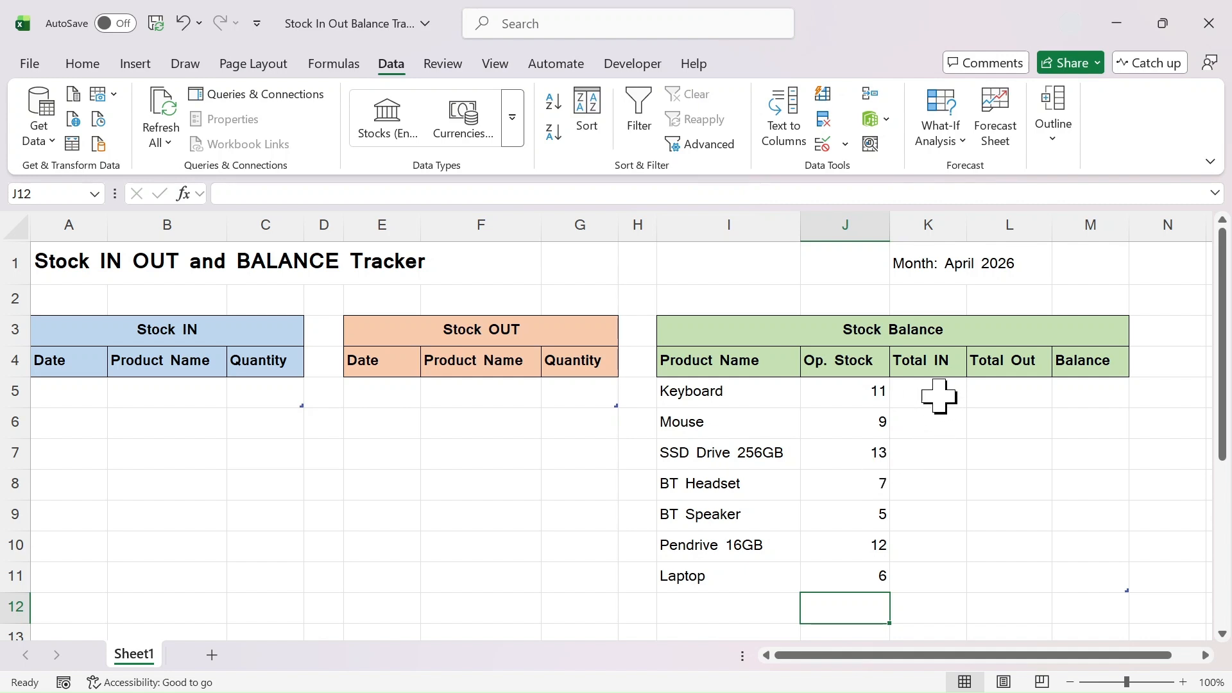
click(941, 394)
click(1022, 395)
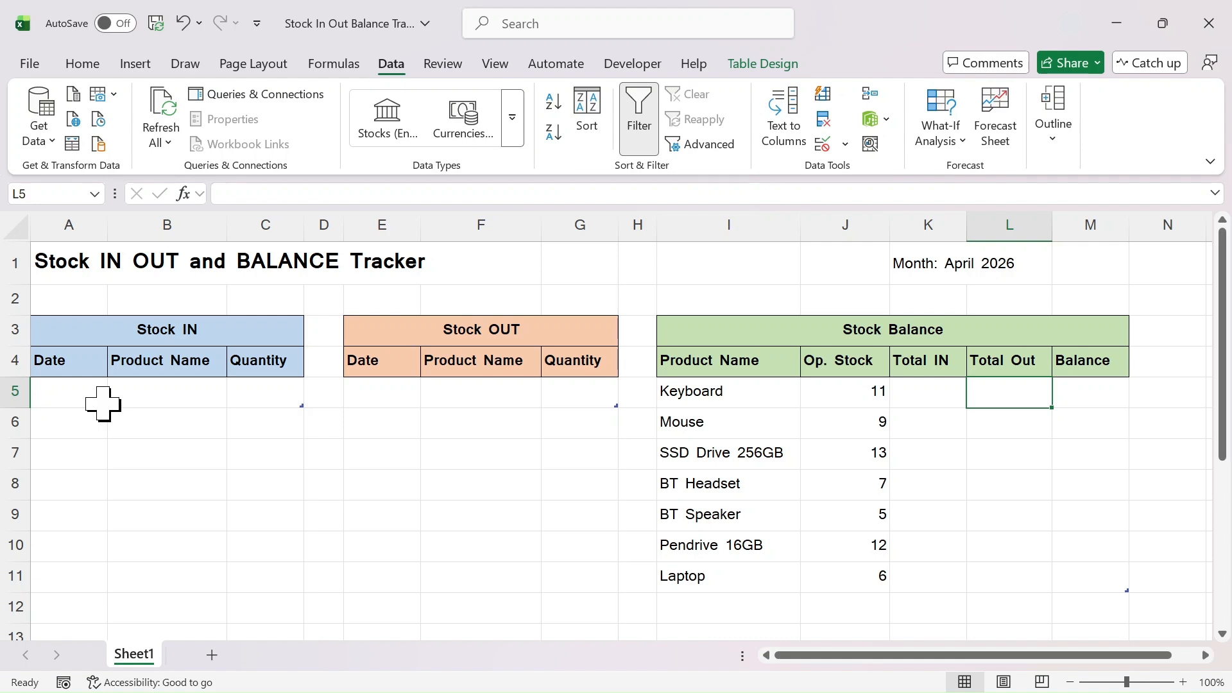
- Enter four Stock IN rows dated 4/20/2026: Keyboard 12, BT Headset 6, SSD Drive 256GB 12 and Pendrive 16GB 8
click(81, 397)
text(4/20/2026)
click(133, 418)
text(124/20/2026)
click(235, 430)
text(6)
click(236, 462)
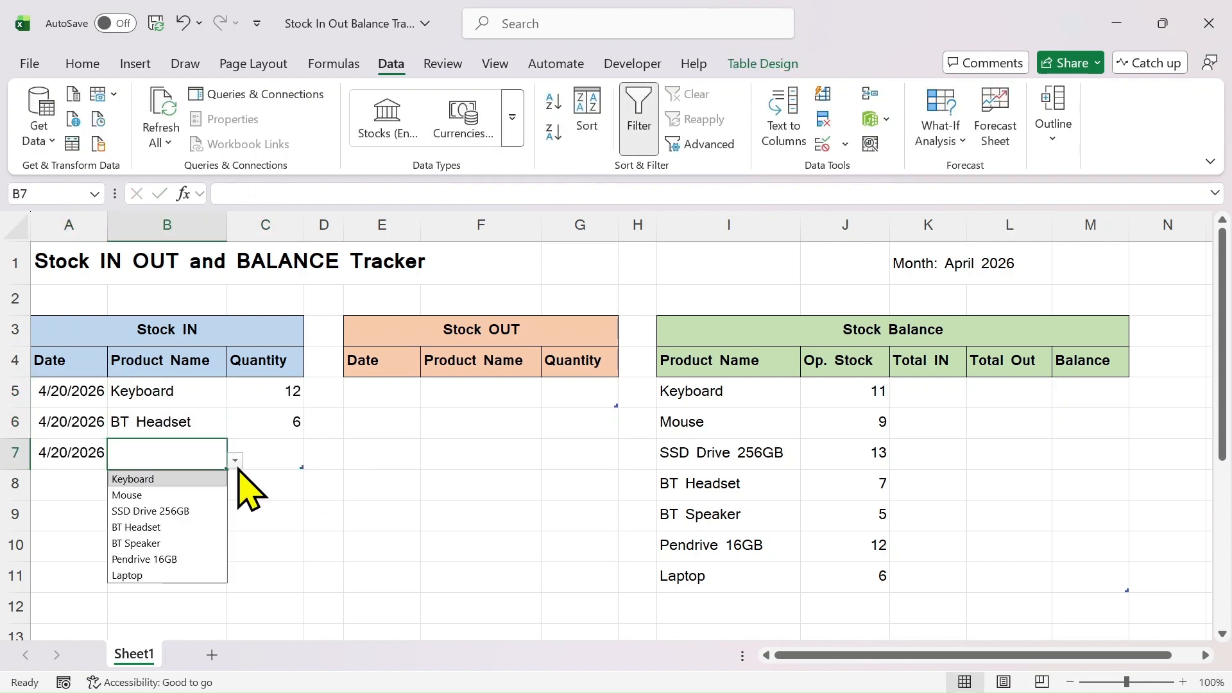
click(150, 511)
text(12)
click(236, 491)
click(145, 590)
- Enter three Stock OUT rows dated 4/21/2026: Keyboard 3, Keyboard 1 and SSD Drive 256GB 2
click(385, 393)
text(4/21/2026)
click(549, 398)
click(452, 420)
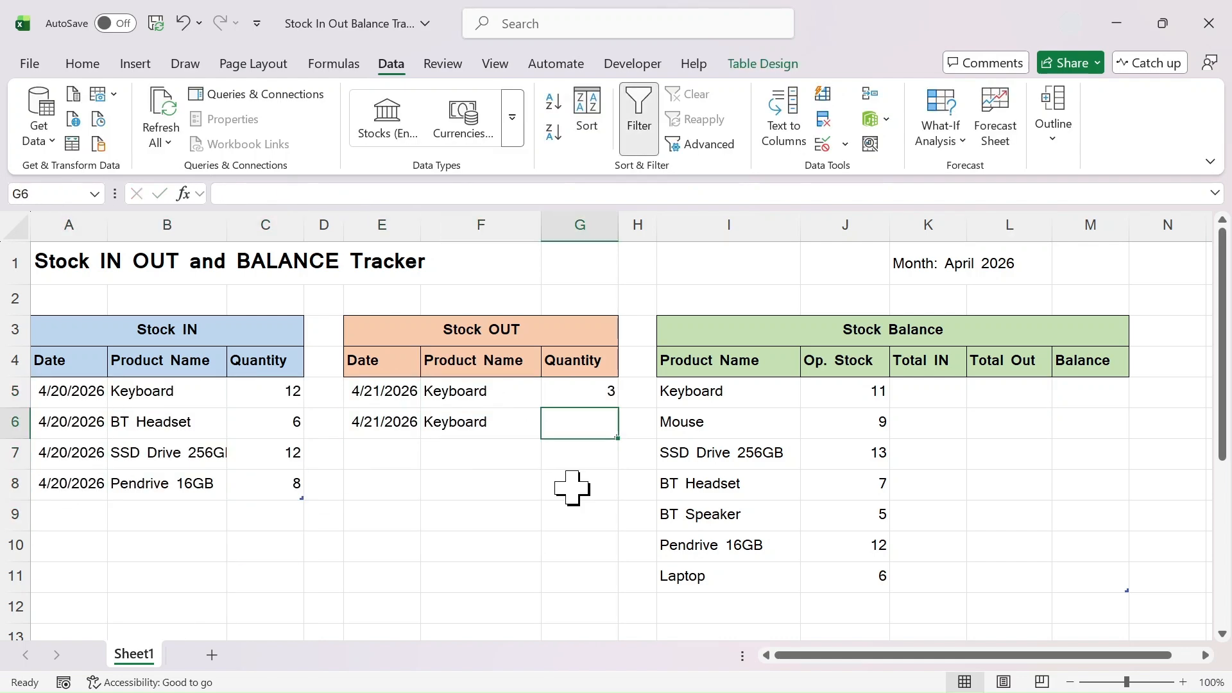
text(14/21/2026)
click(480, 510)
text(2)
key(Return)
- Widen the Product Name columns F and B so the full product names fit
drag(541, 226, 568, 225)
drag(227, 225, 242, 226)
click(514, 516)
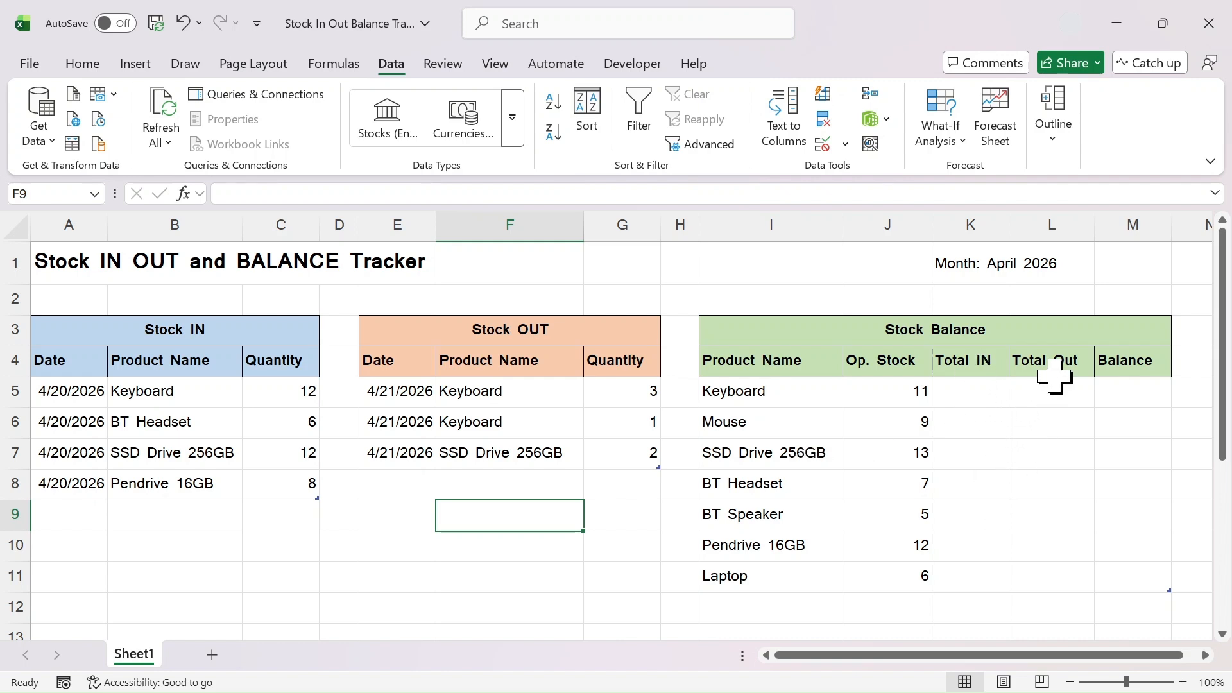
- Start a SUMIF formula in Total IN cell K5 with stock_in[Product Name] as range and [@[Product Name]] from I5 as criteria
click(970, 395)
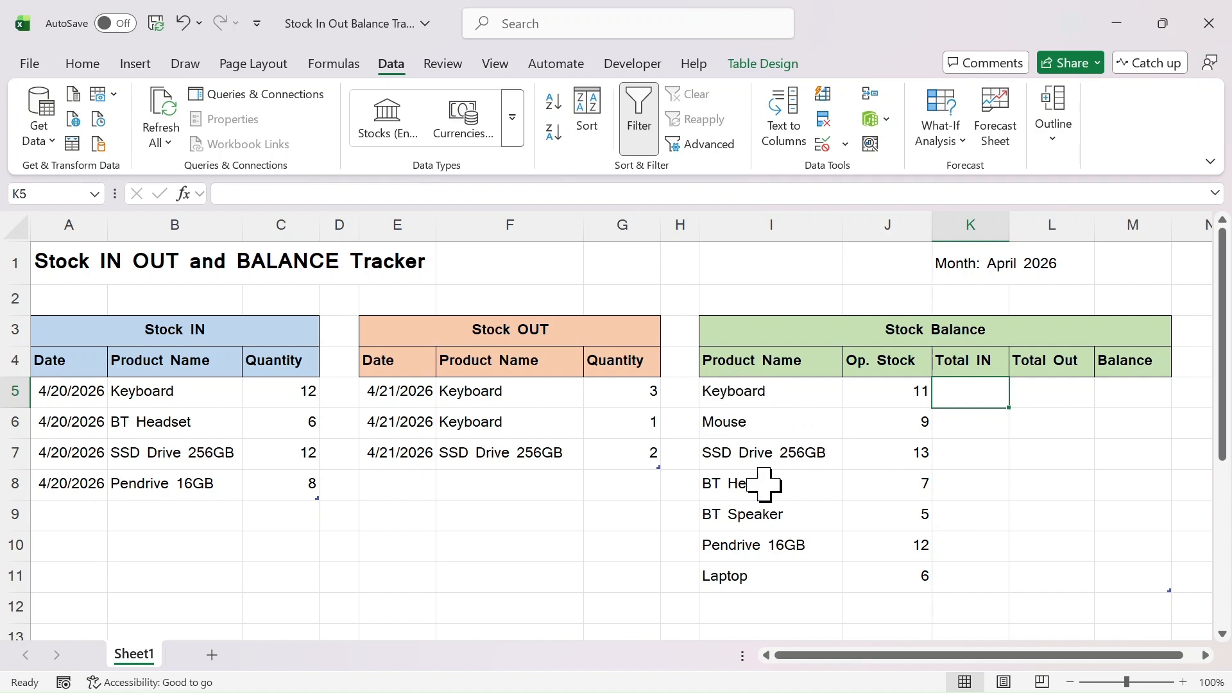
text(=)
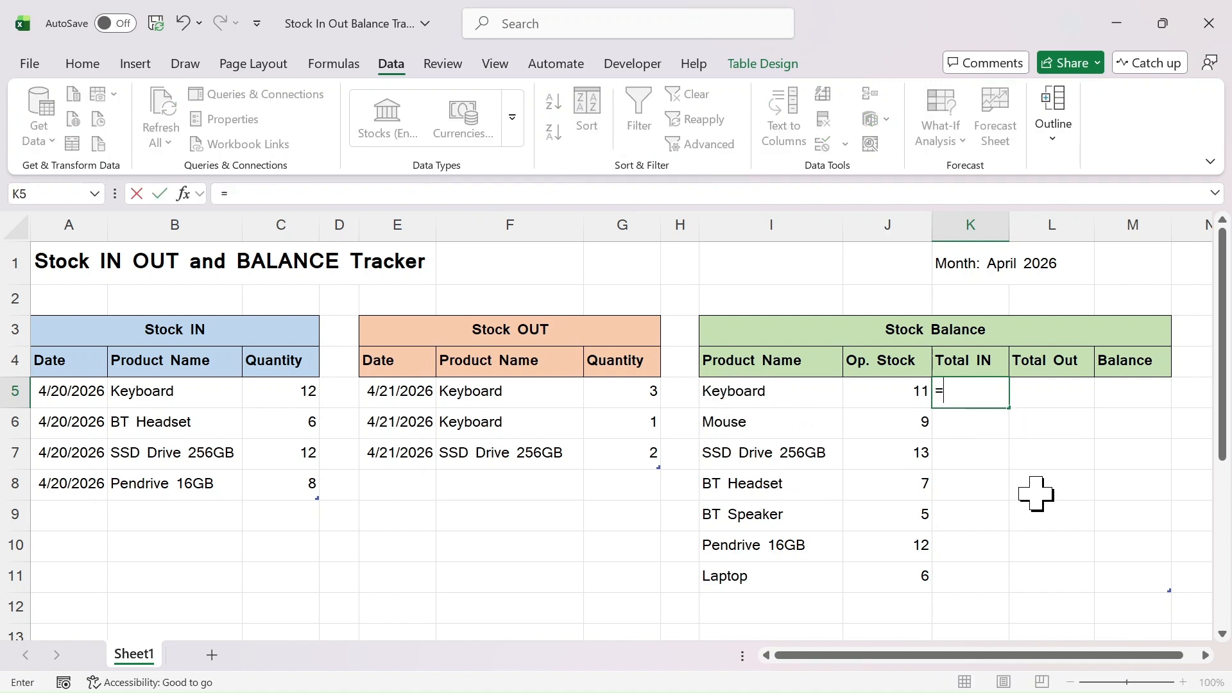
text(SUMIF)
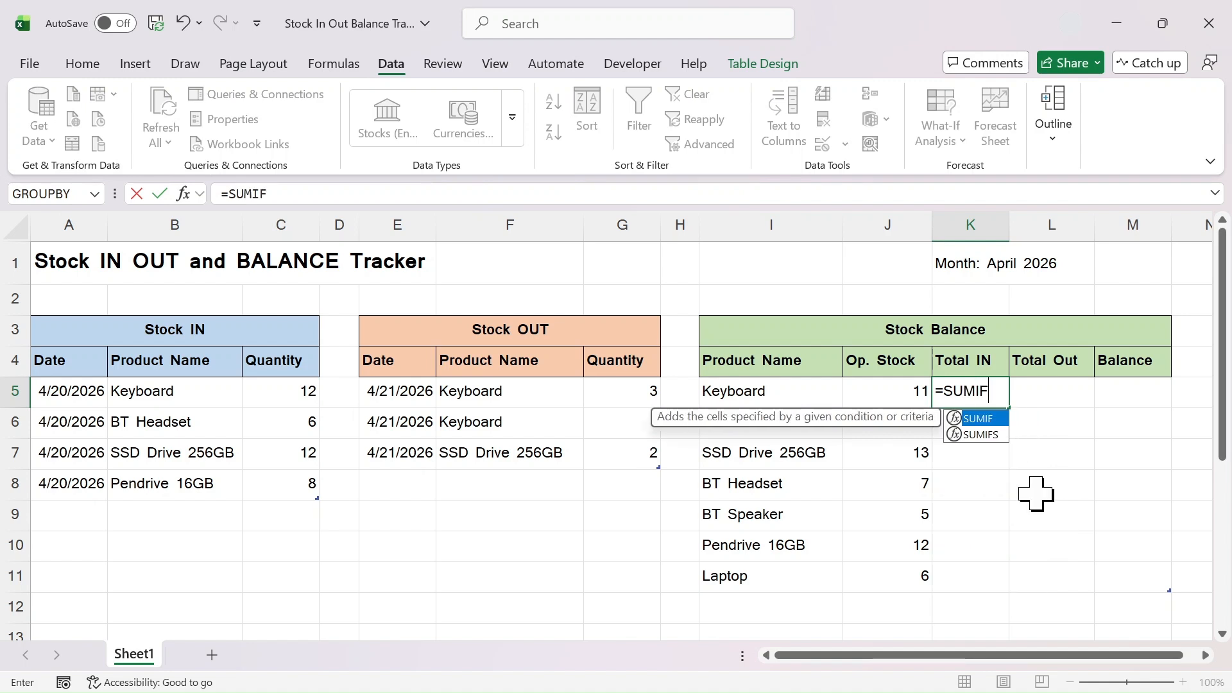
text(()
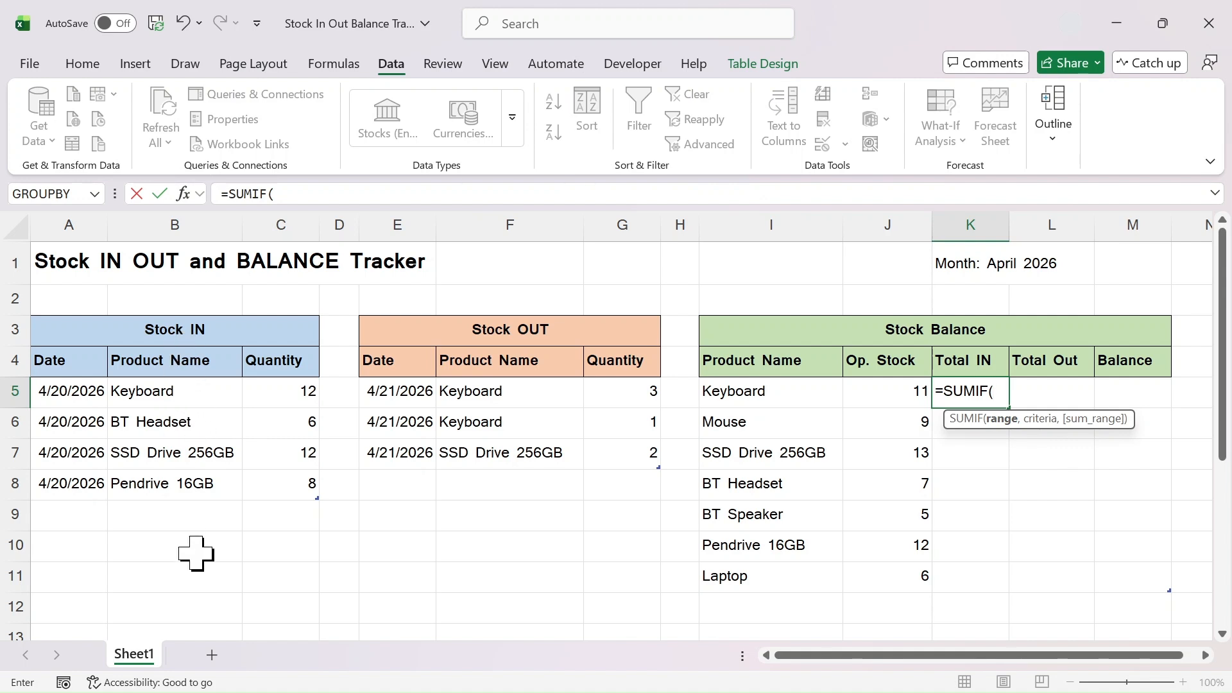
text(stock)
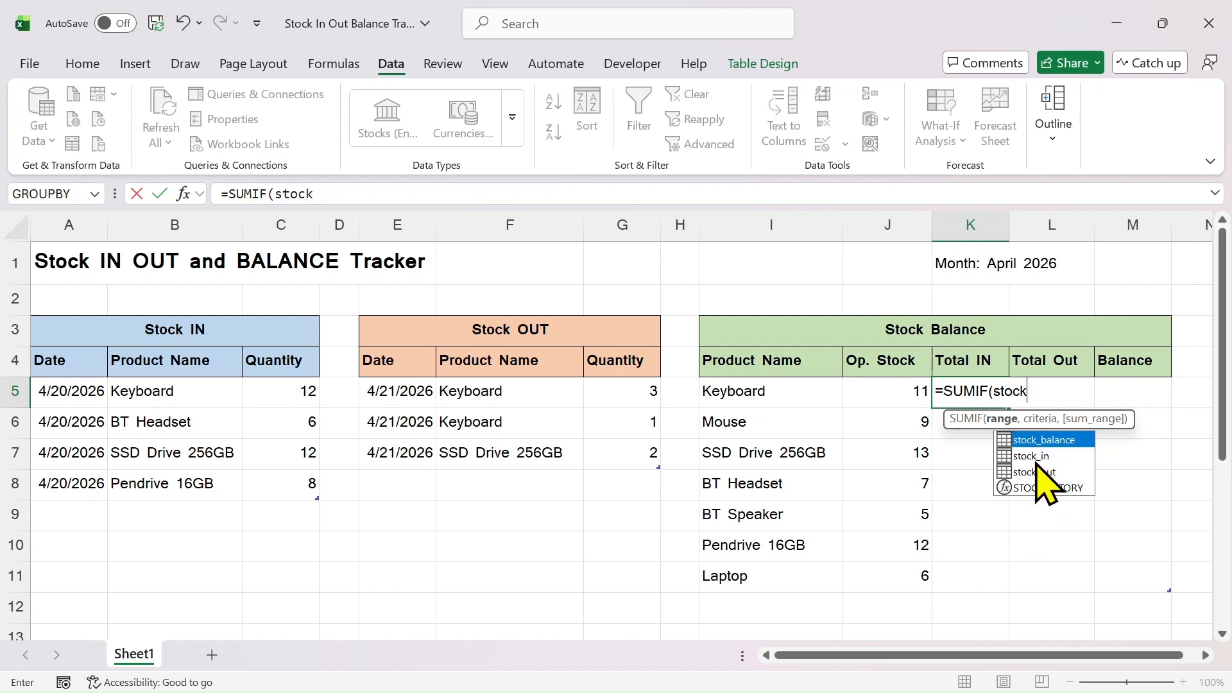
double_click(1036, 456)
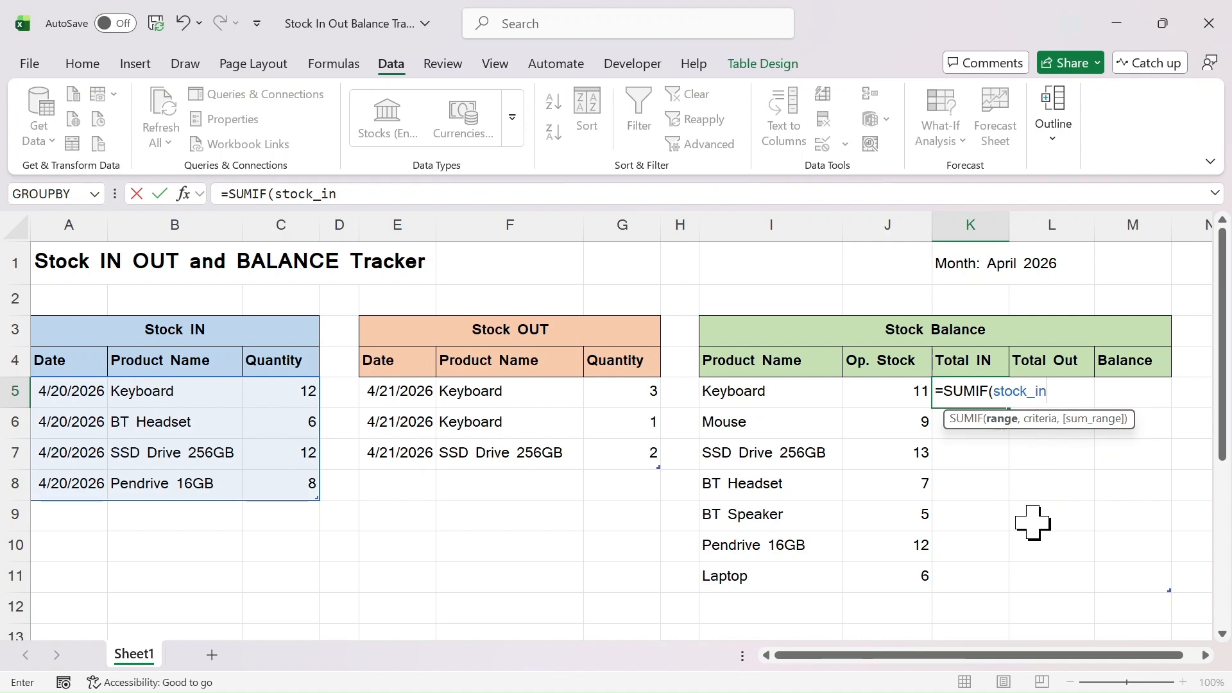
text([)
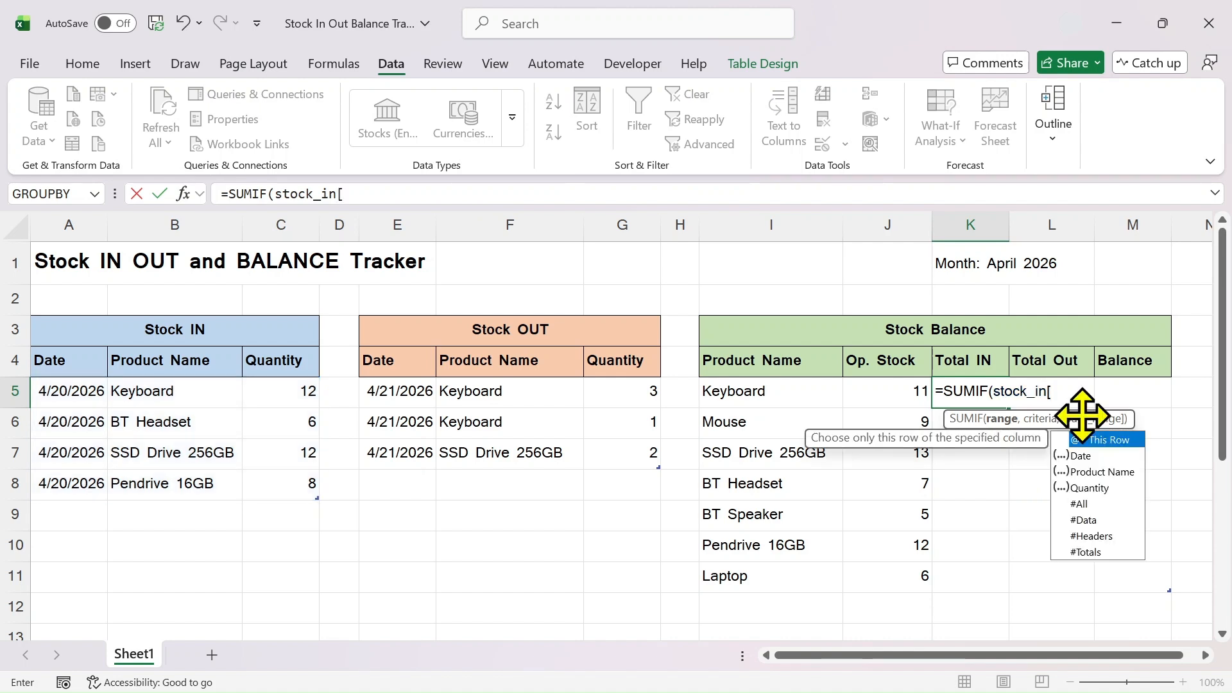
double_click(1099, 473)
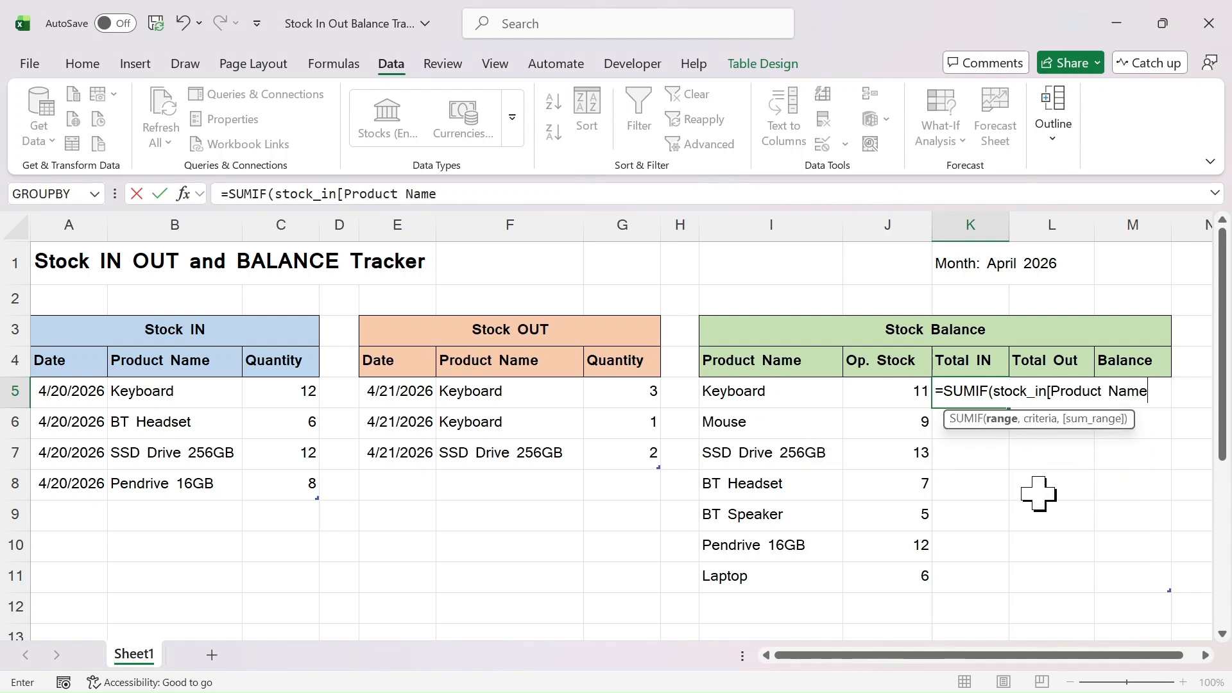
text(])
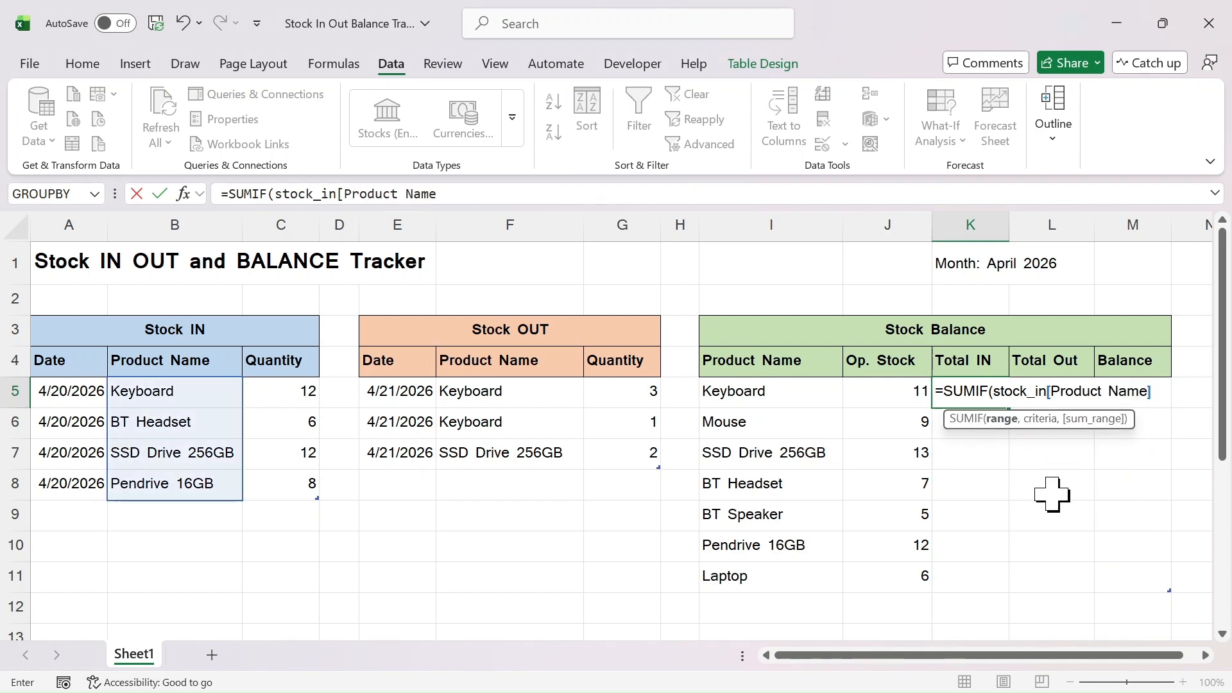
text(,)
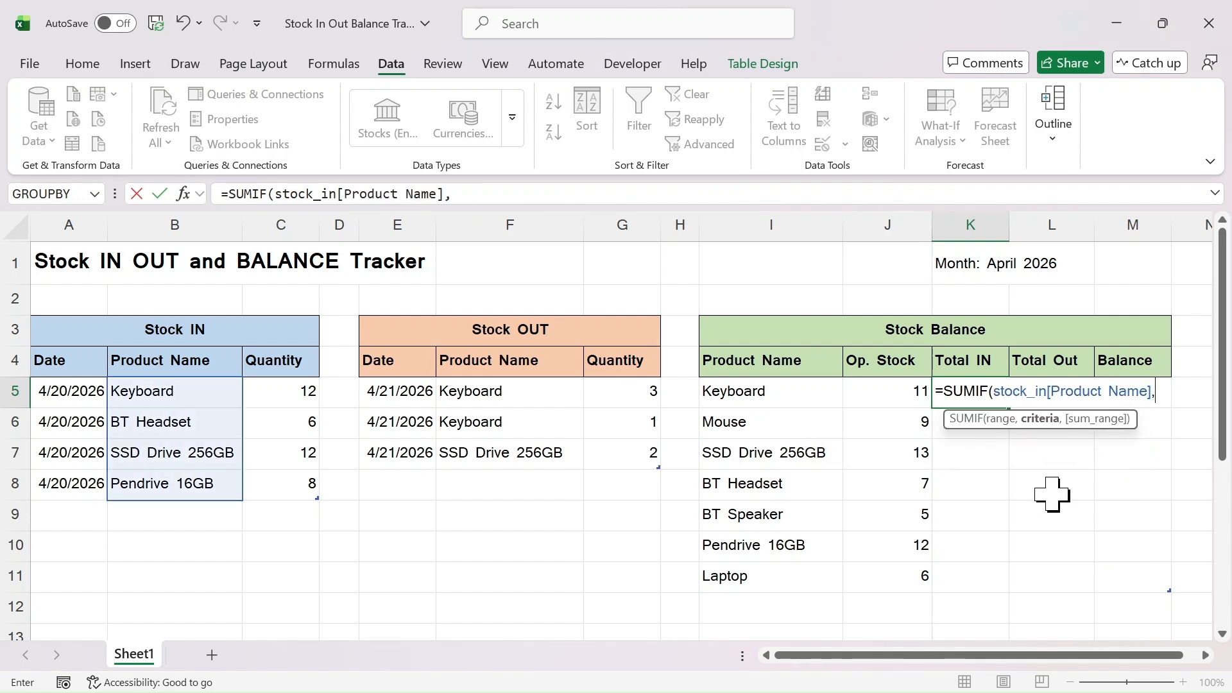
click(748, 396)
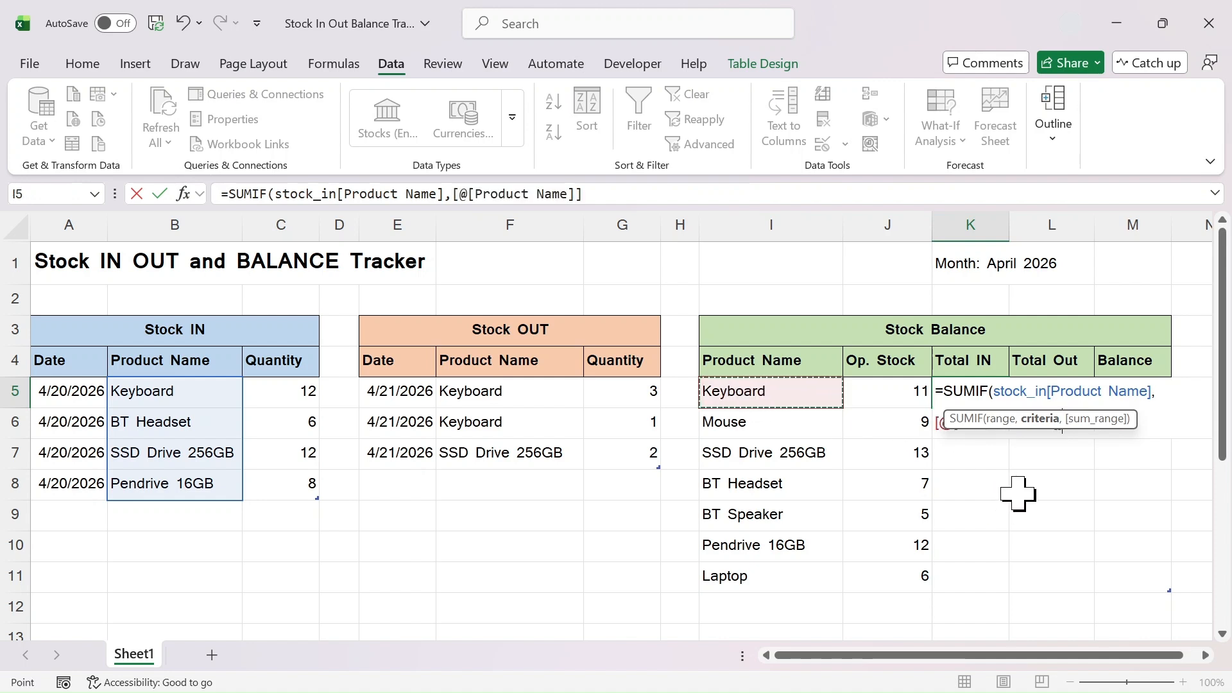
text(,)
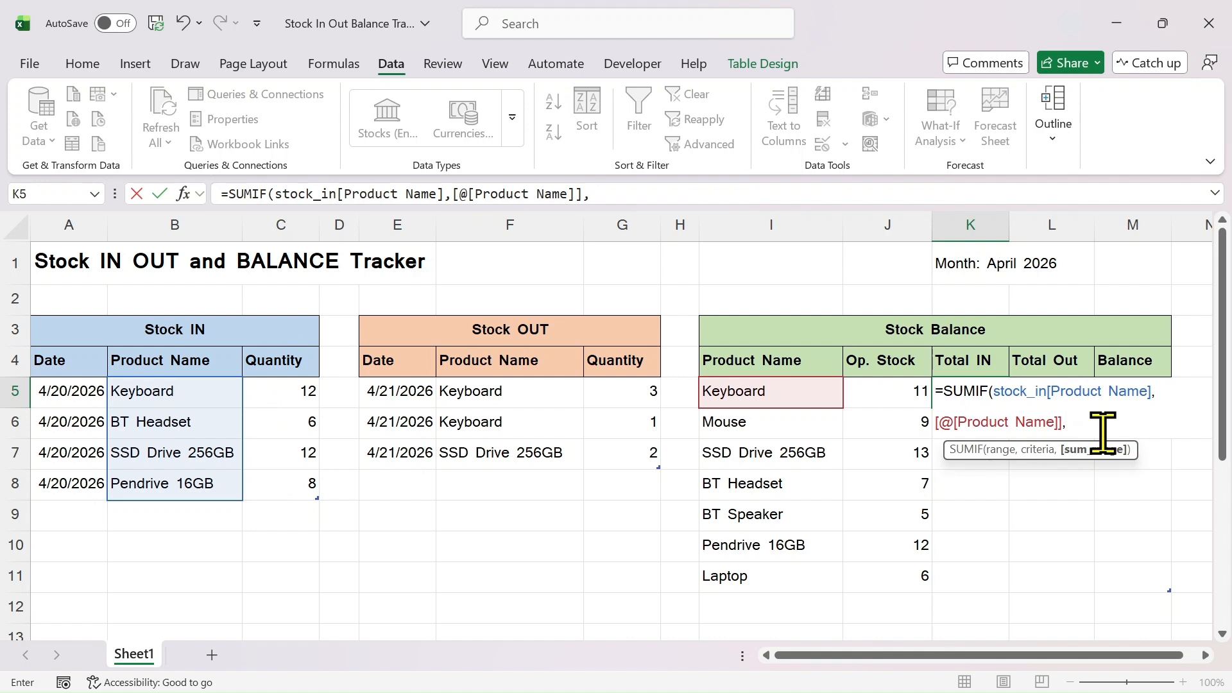
- Complete the Total IN formula in K5 with stock_in[Quantity] as the sum range
text(stock)
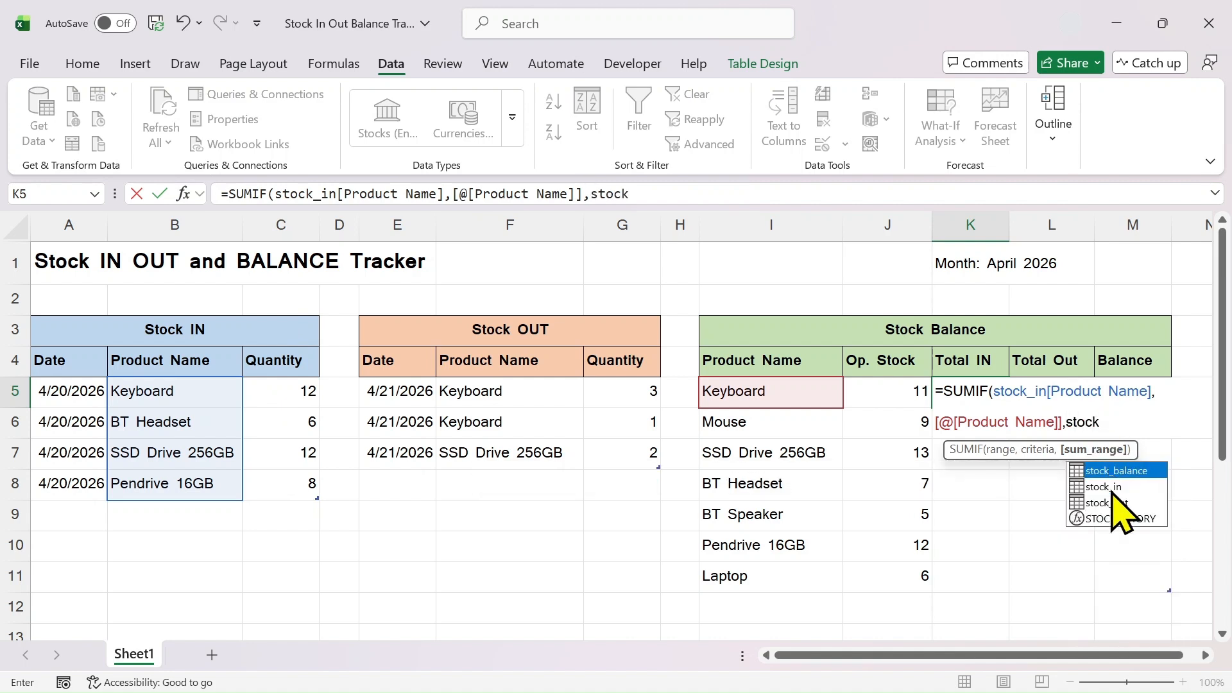
double_click(1107, 487)
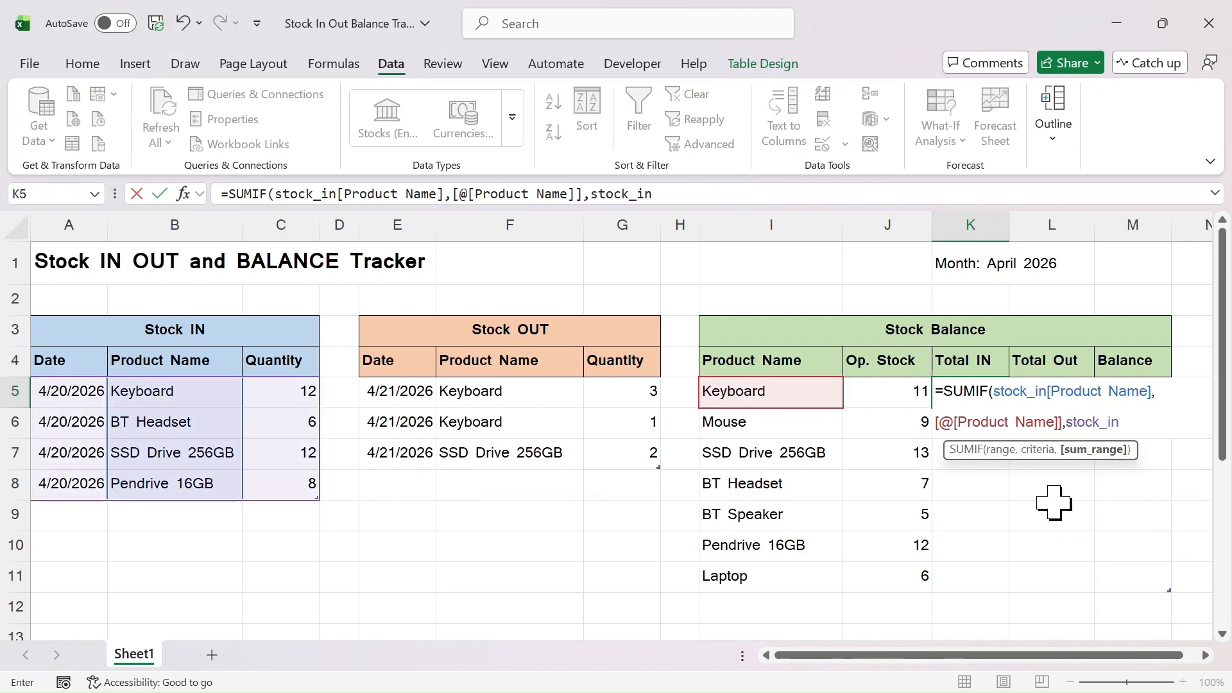
text([)
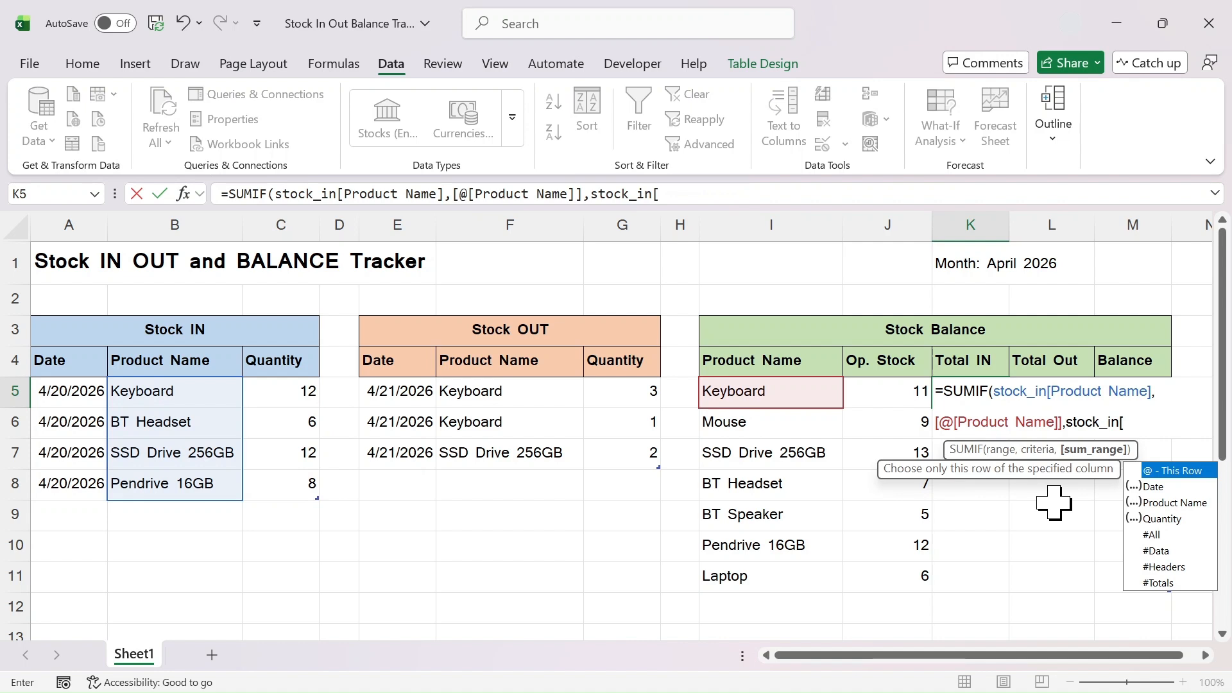
double_click(1165, 519)
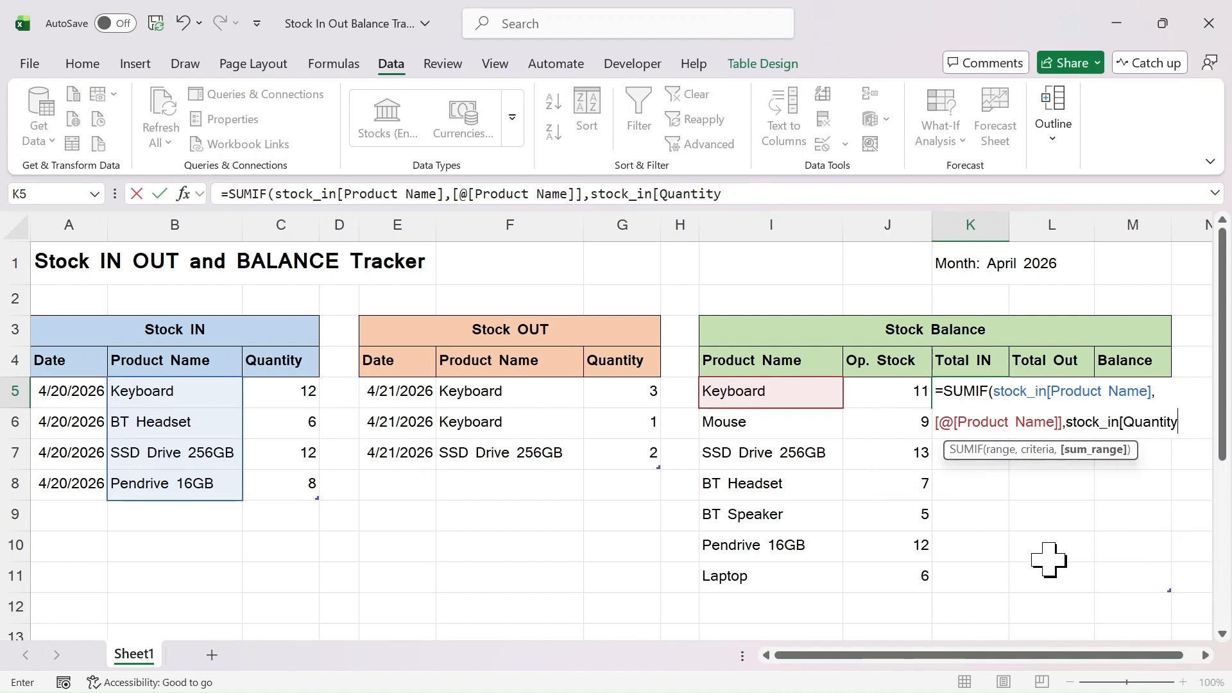
text(])
text(])
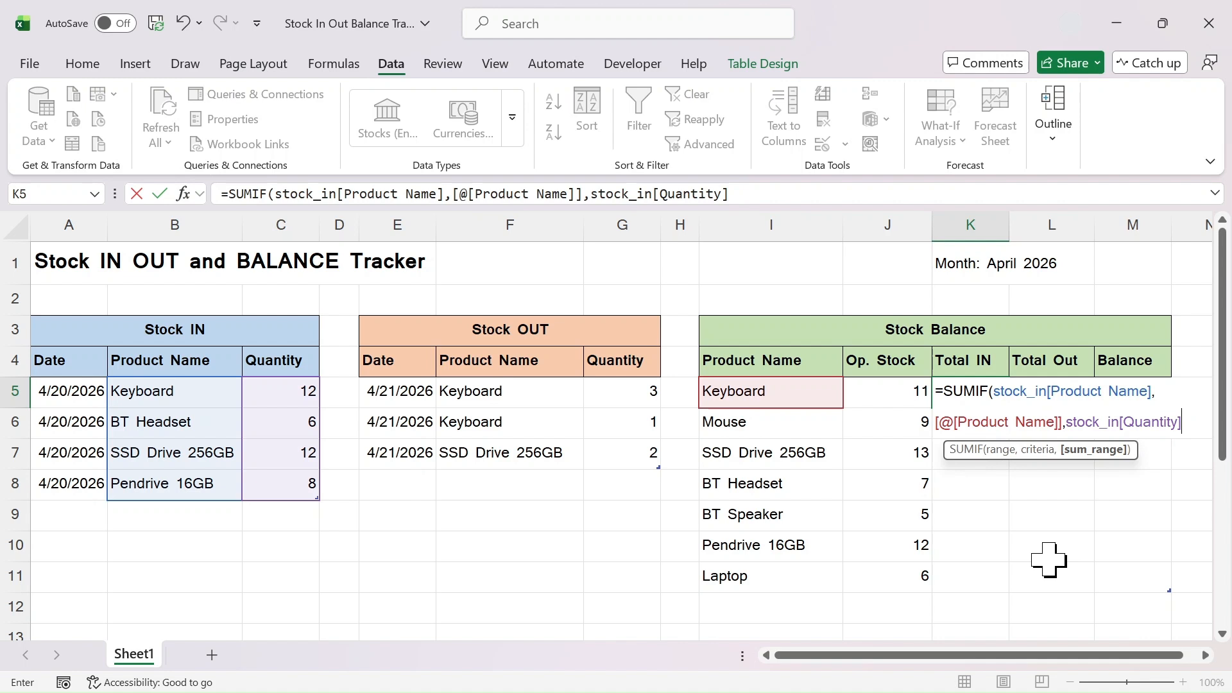
text())
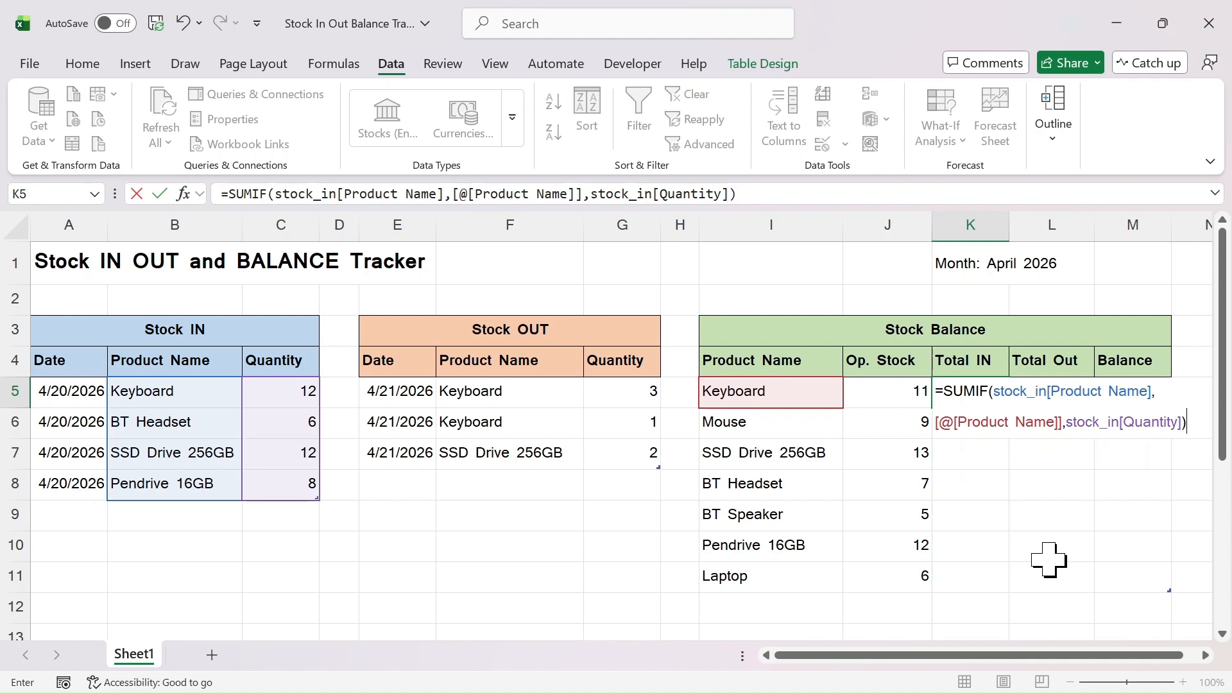
key(Return)
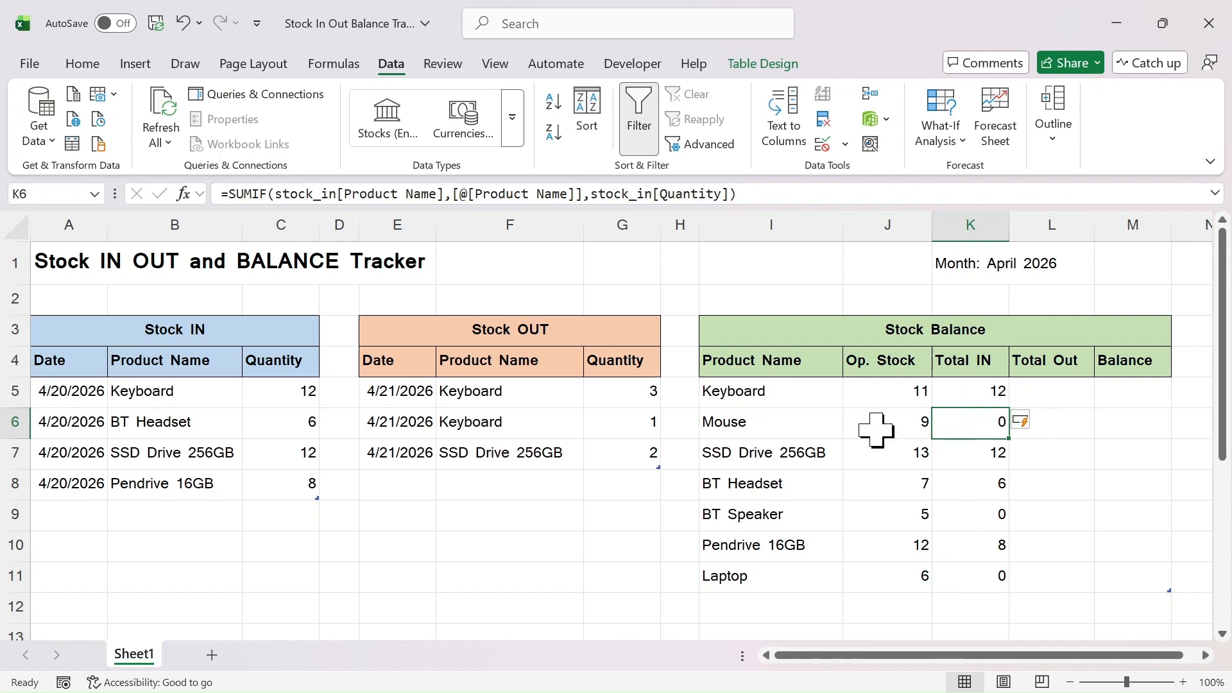
- Add a Stock IN entry in row 9 for 4/21/2026, BT Headset, quantity 18, and check its Total IN in K8
click(282, 427)
click(81, 510)
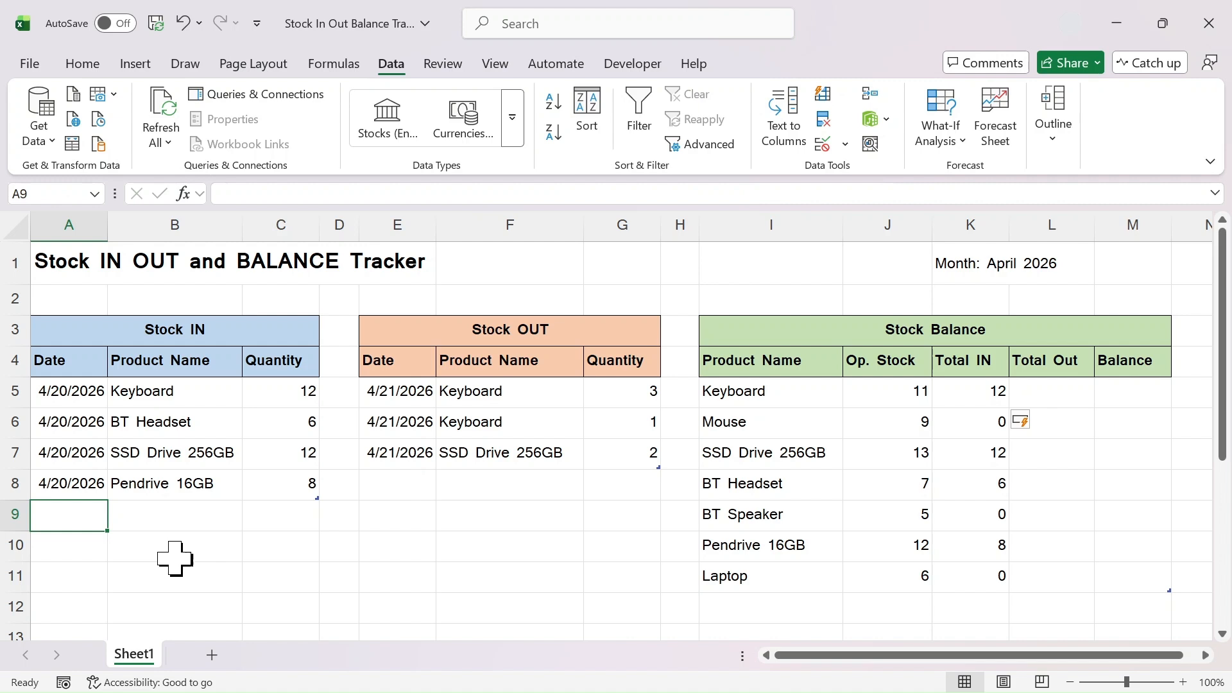
text(4/21/2026)
key(Tab)
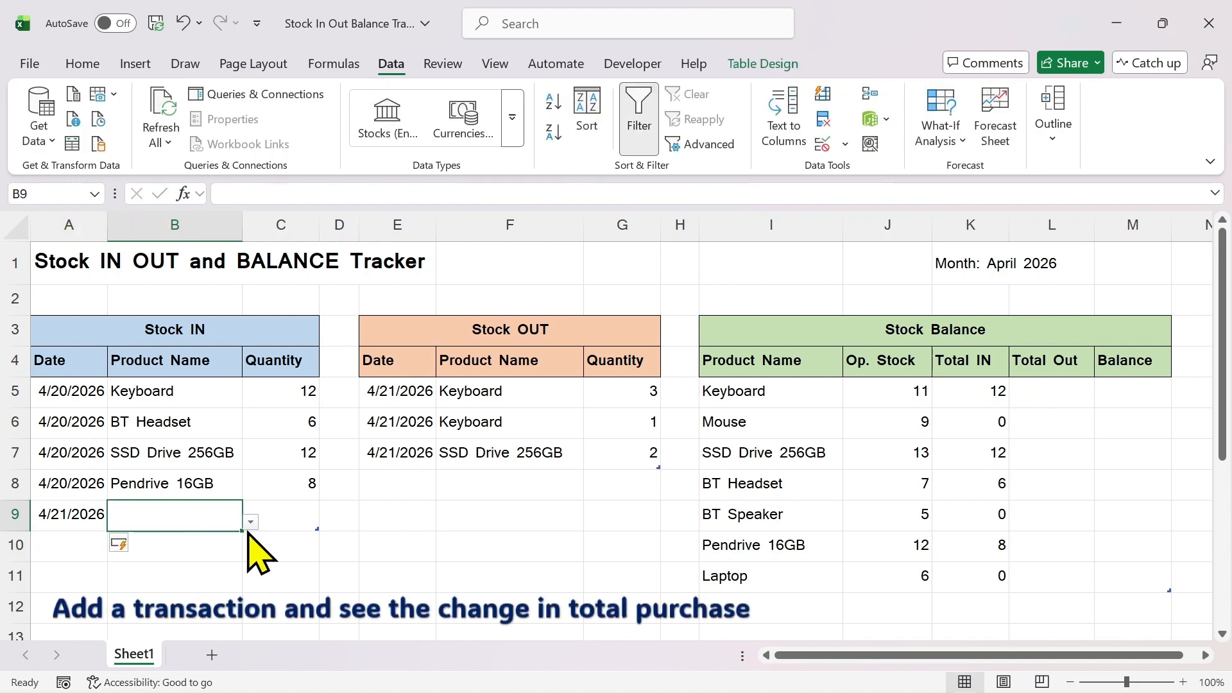
click(252, 544)
click(138, 586)
click(278, 523)
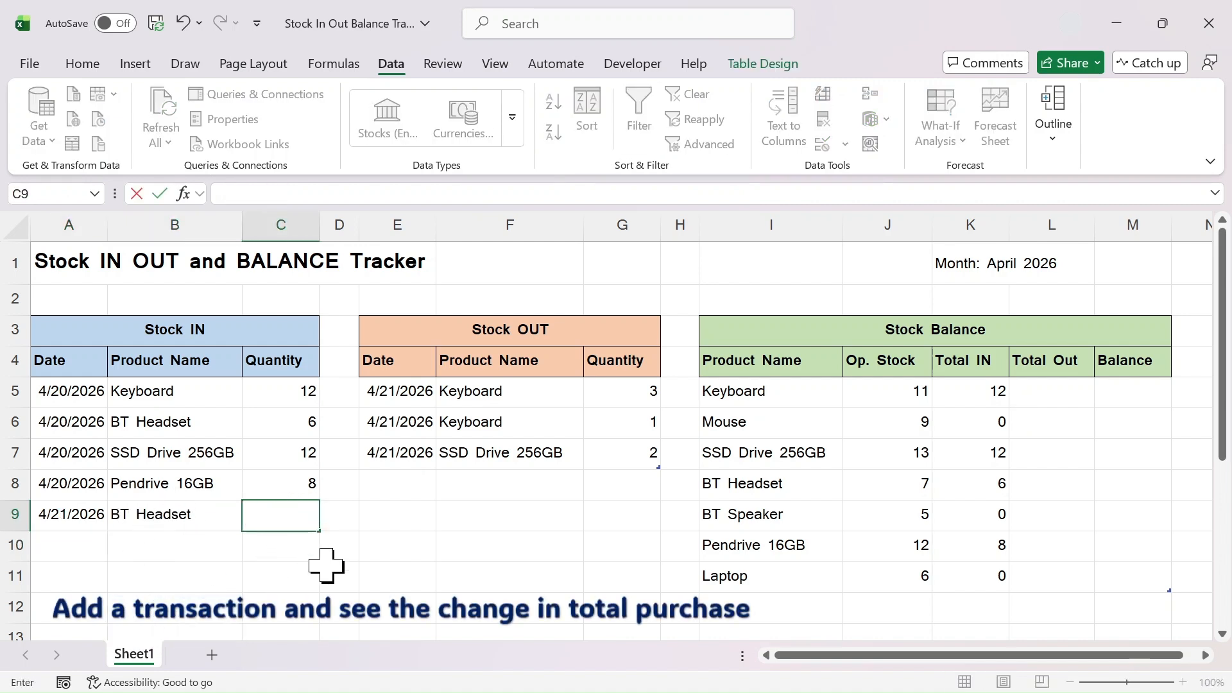
key(Return)
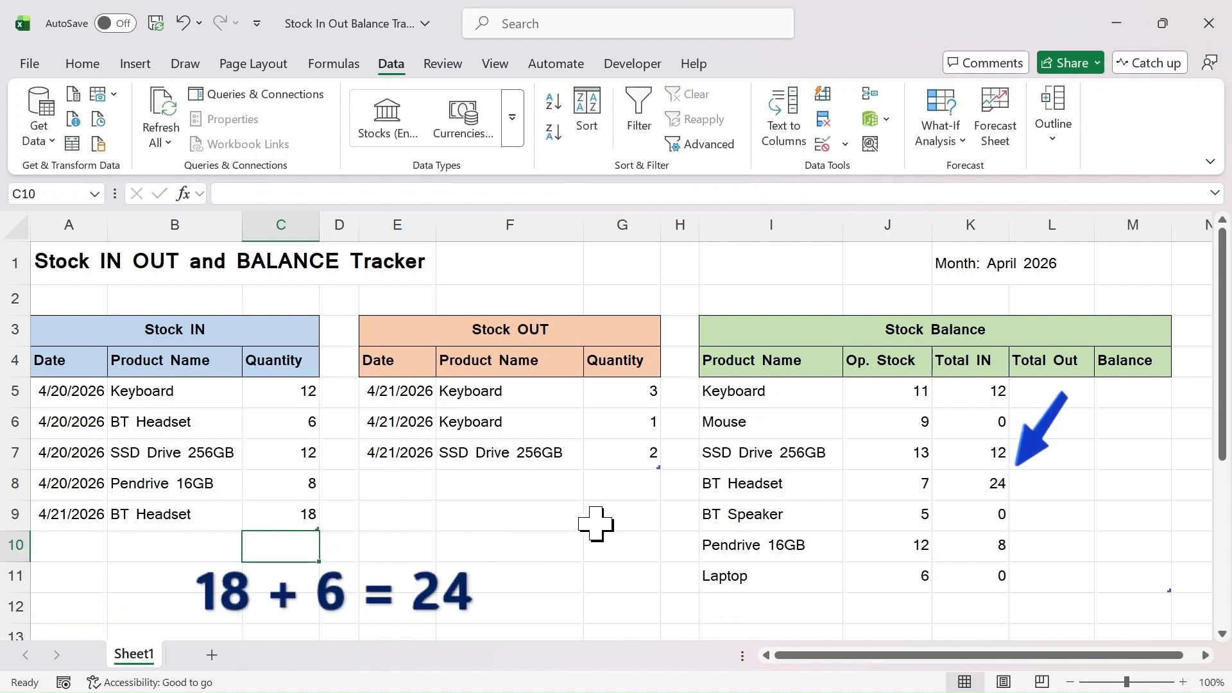
click(972, 489)
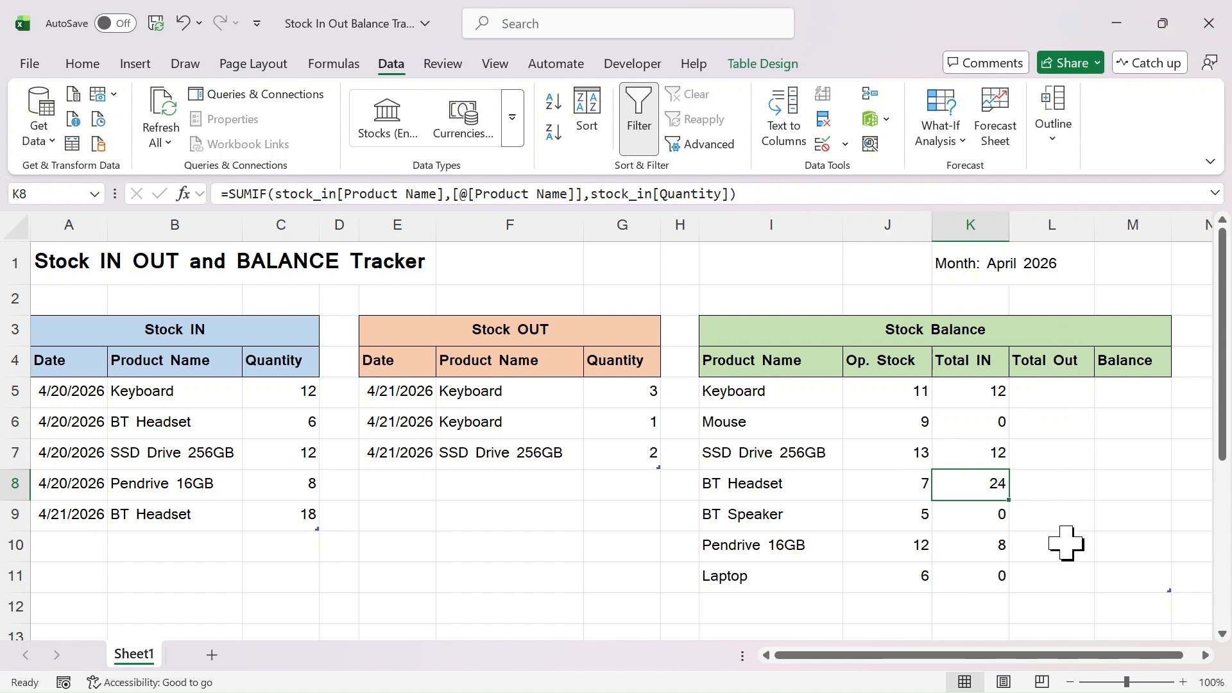
- Start a SUMIF formula in Total Out cell L5 with stock_out[Product Name] as range and [@[Product Name]] from I5 as criteria
click(1060, 393)
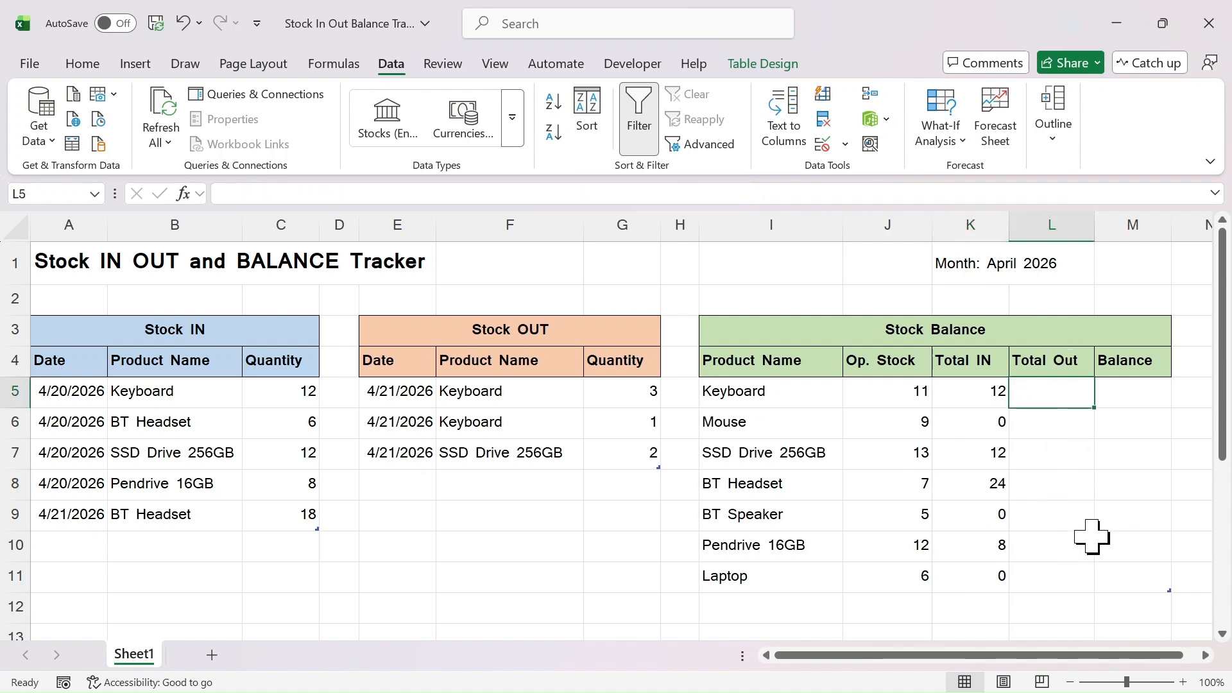
text(=)
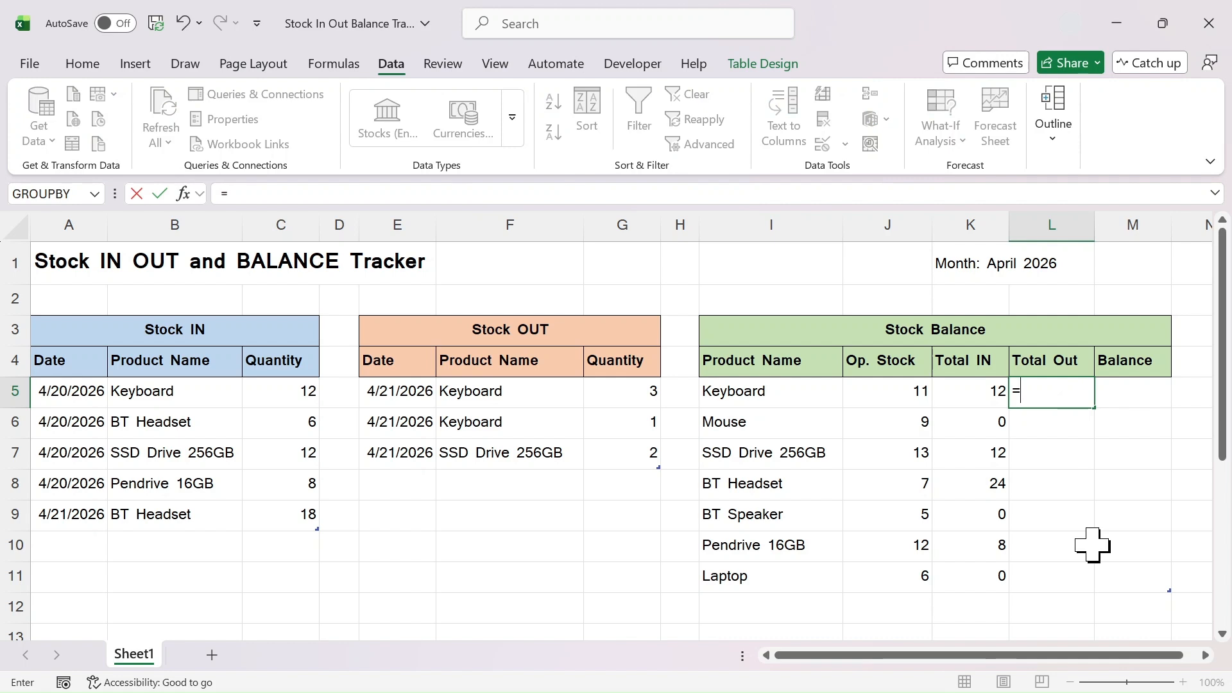
text(SUMIF()
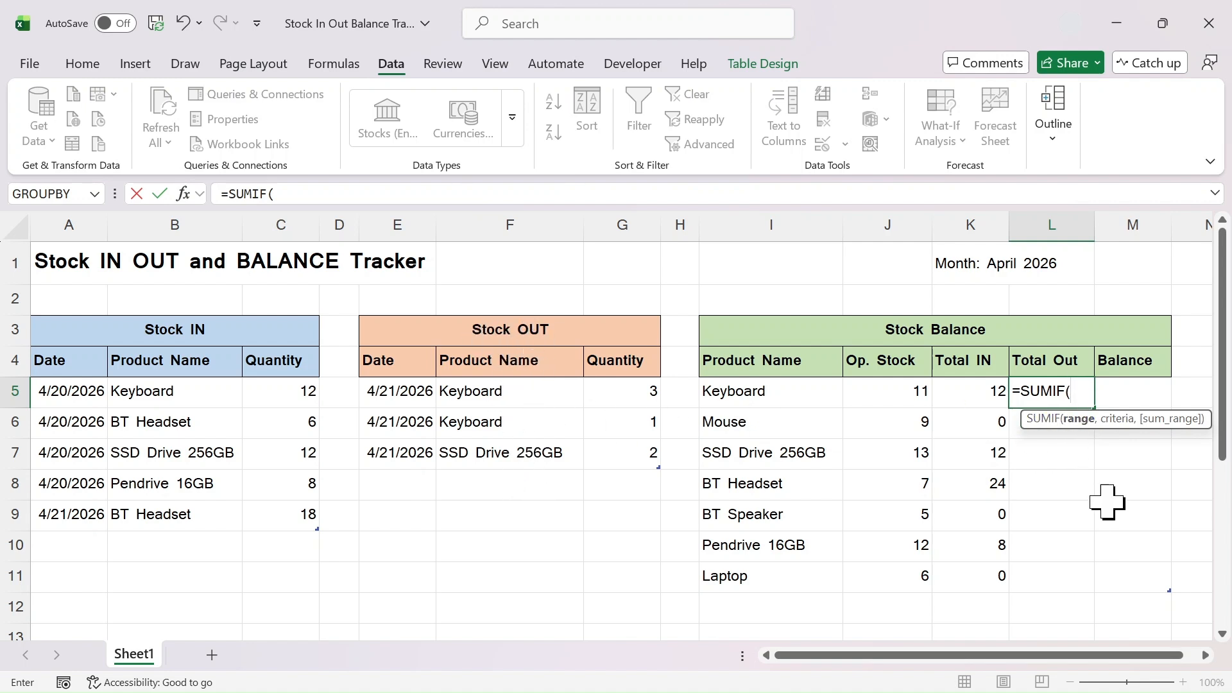
text(stock)
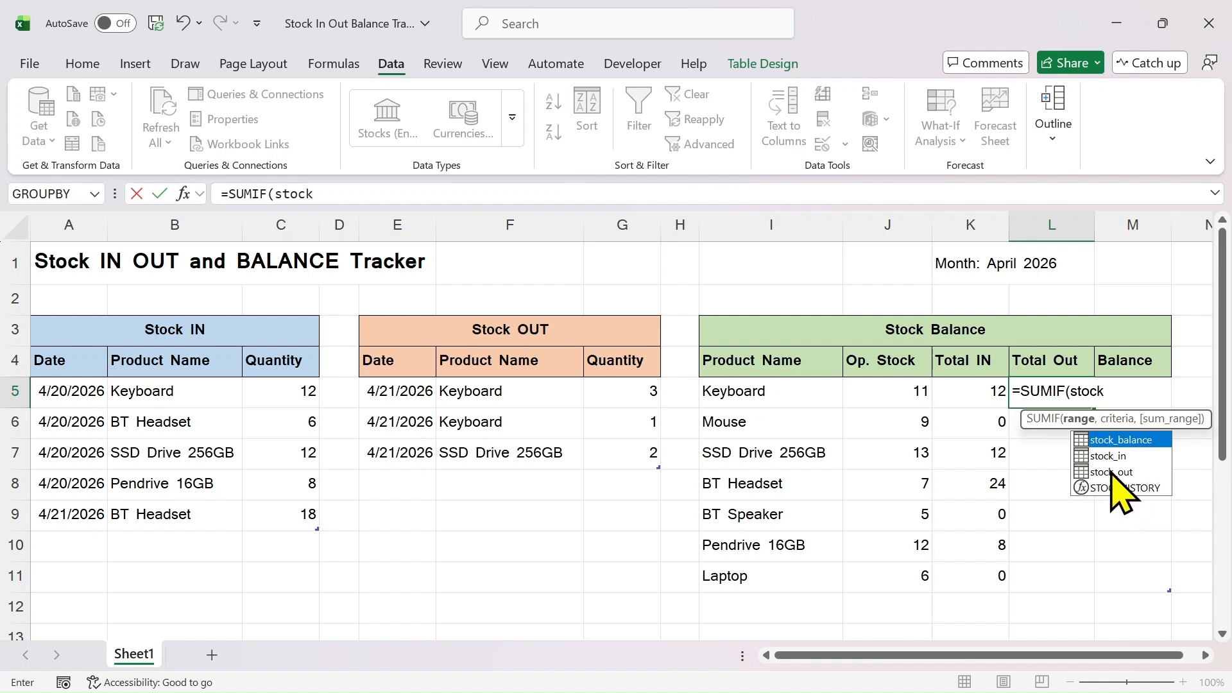
double_click(1112, 473)
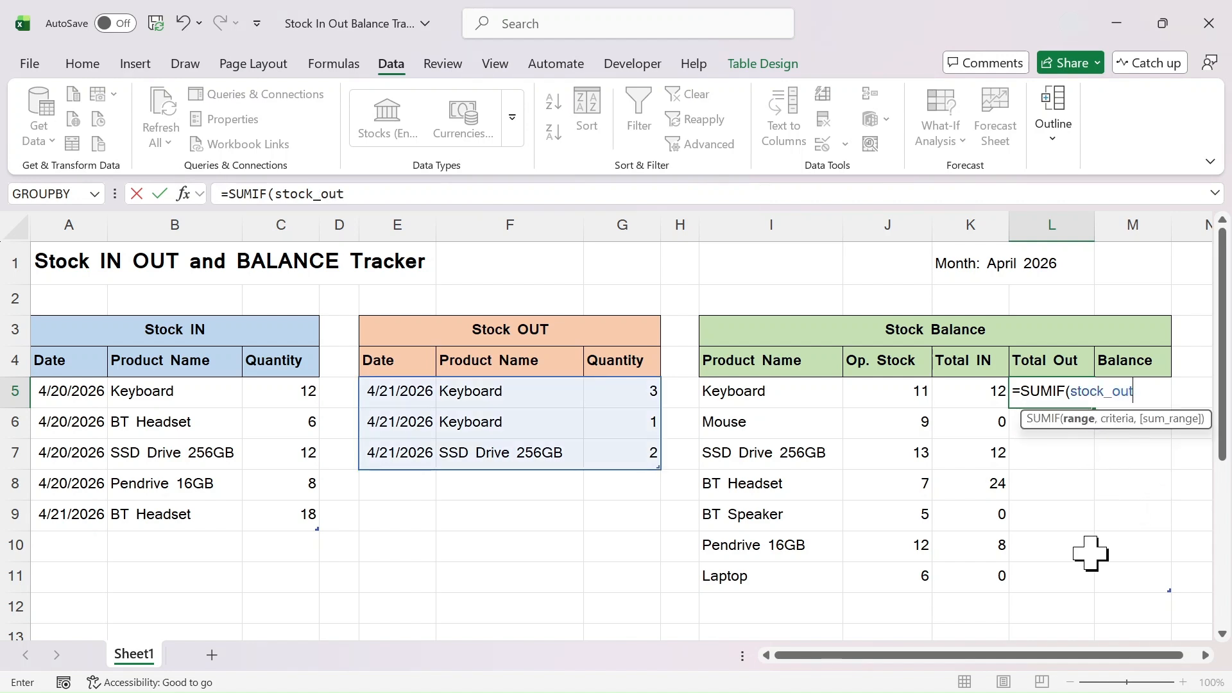
text([)
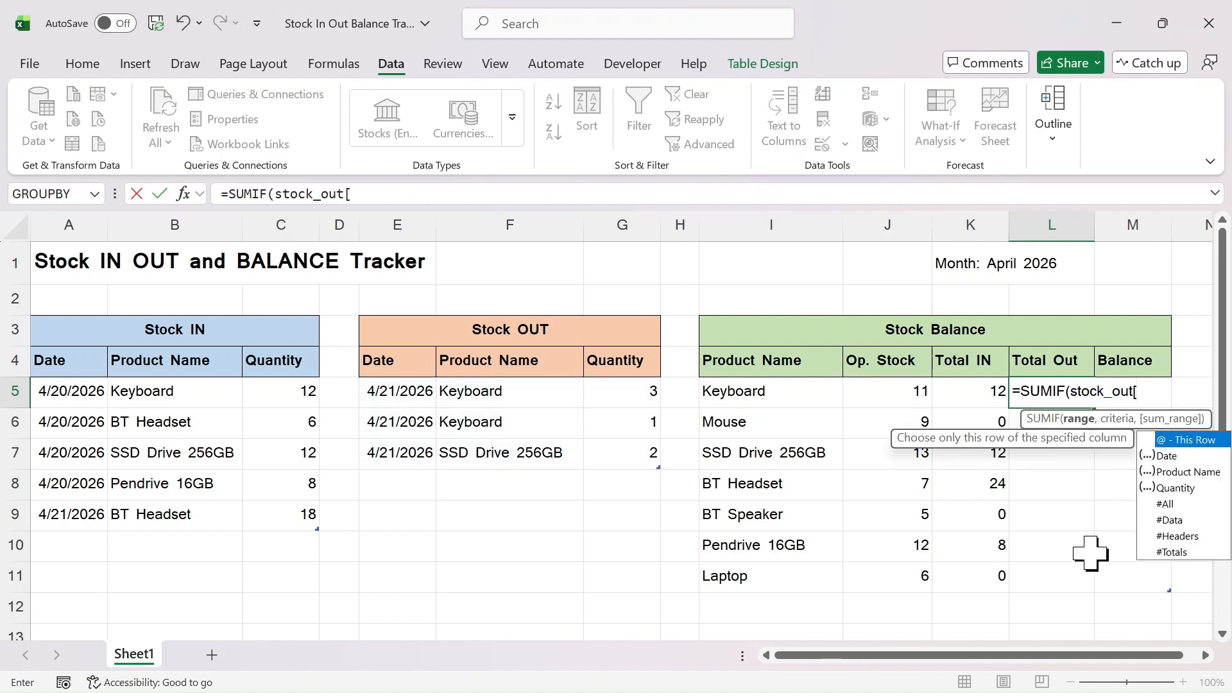
double_click(1174, 472)
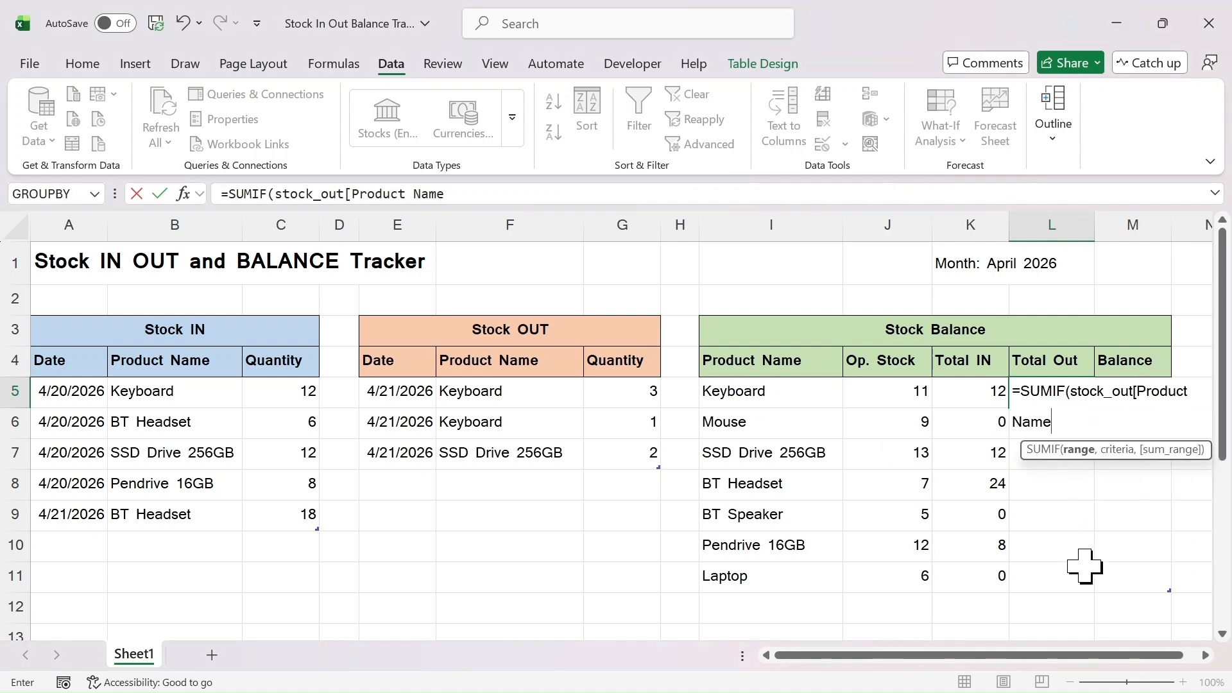
text(],)
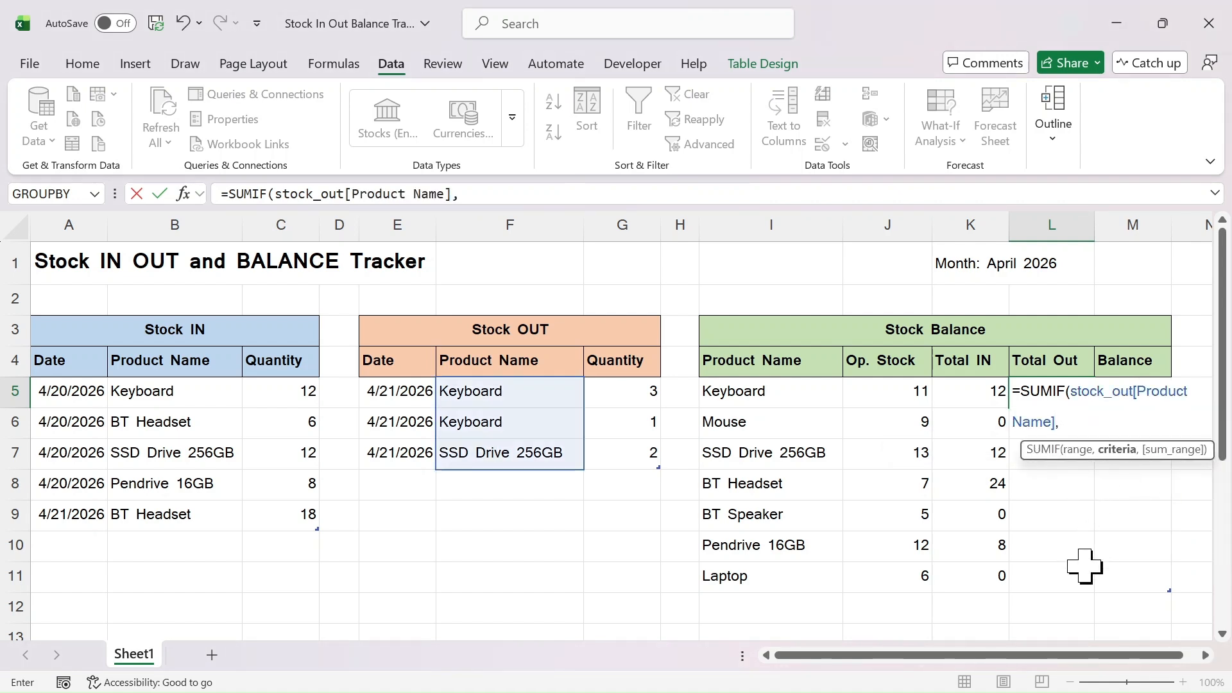
click(755, 394)
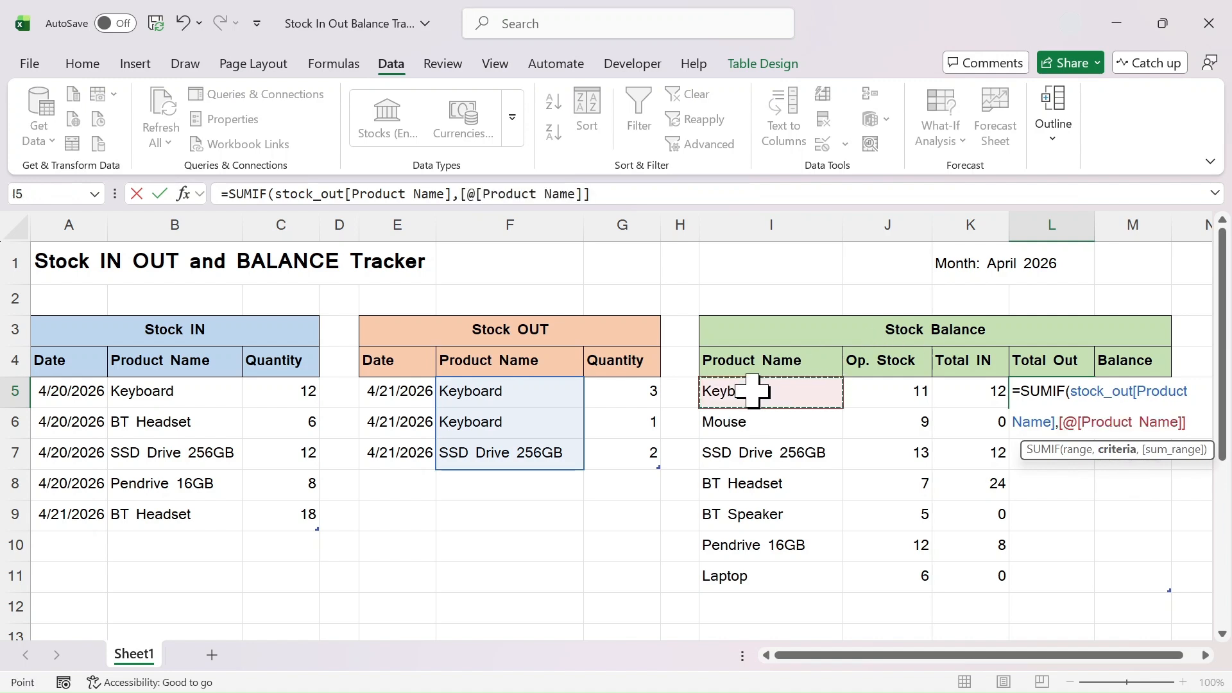
- Complete the Total Out formula in L5 with stock_out[Quantity] as the sum range
text(,)
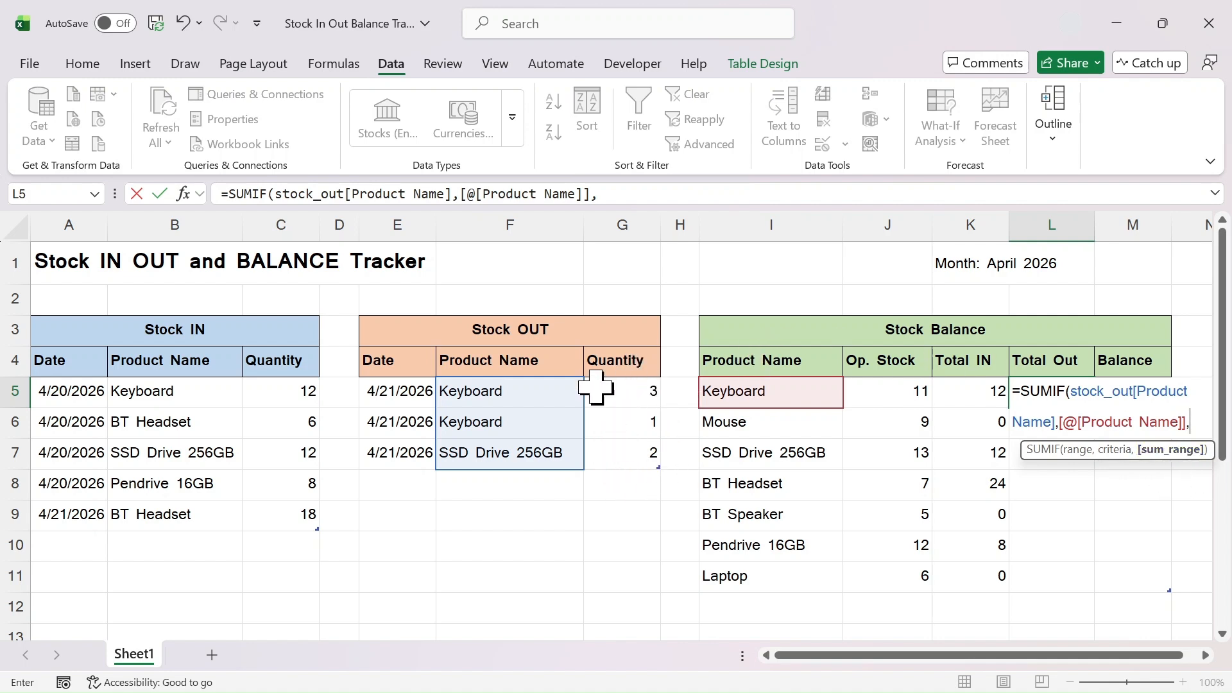
text(stock)
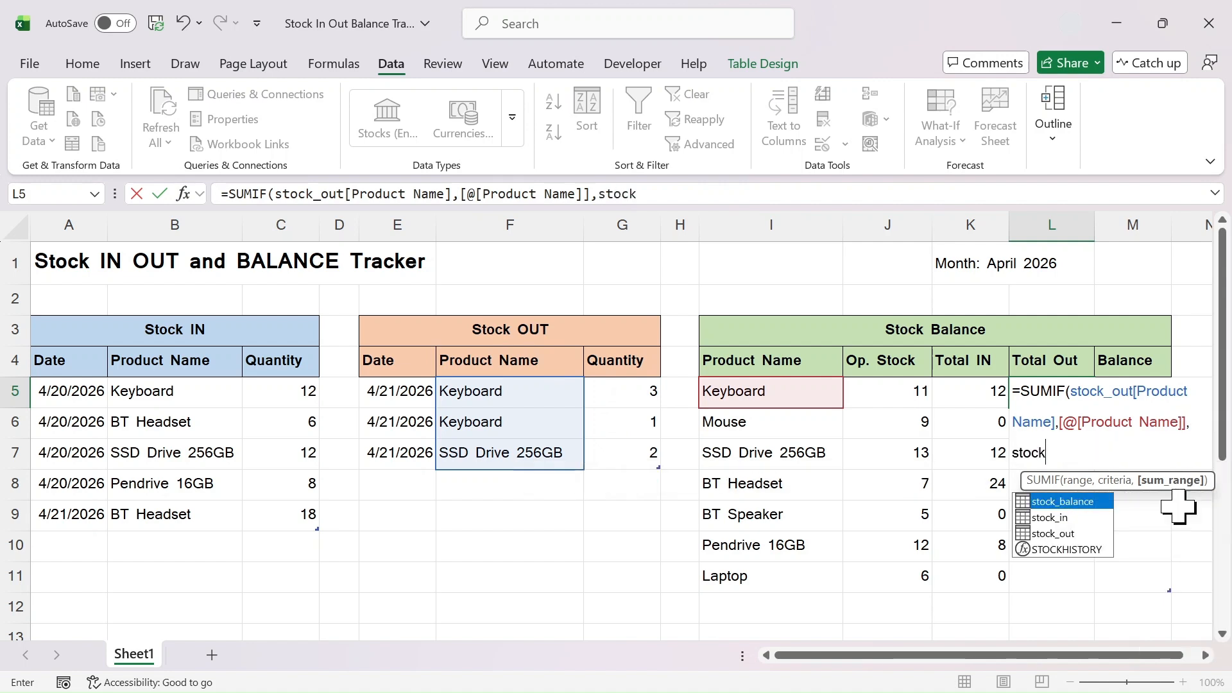
double_click(1052, 534)
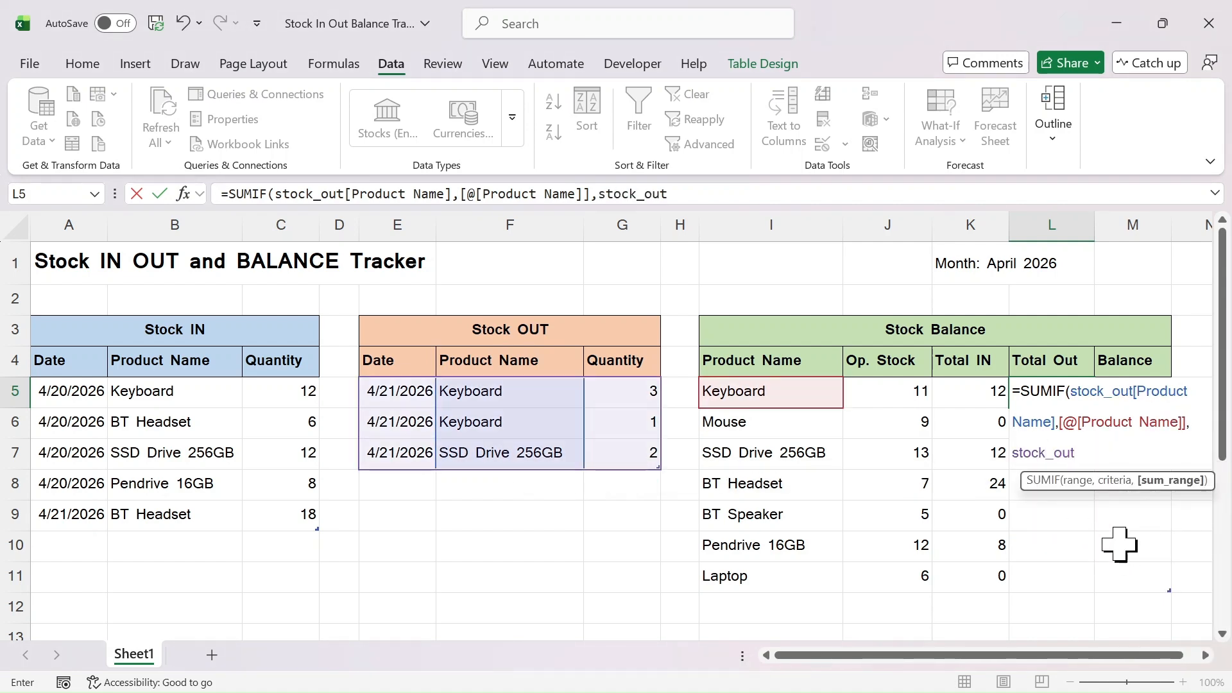
text([)
double_click(1121, 547)
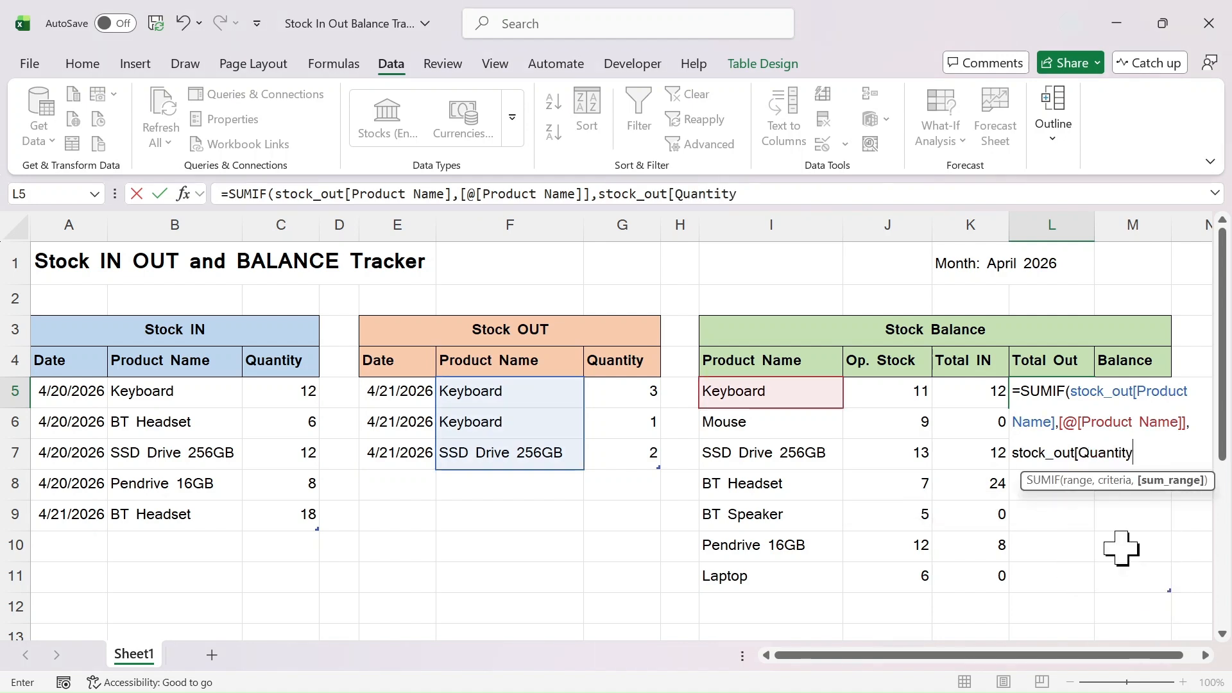
text(])
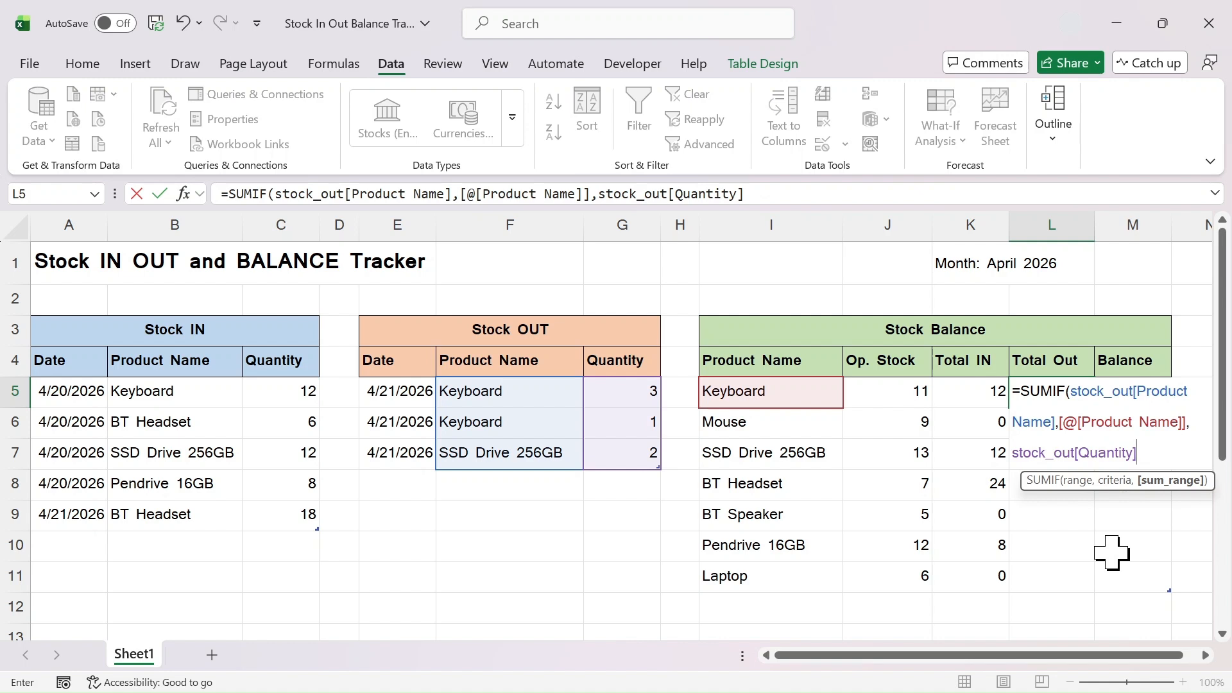
text())
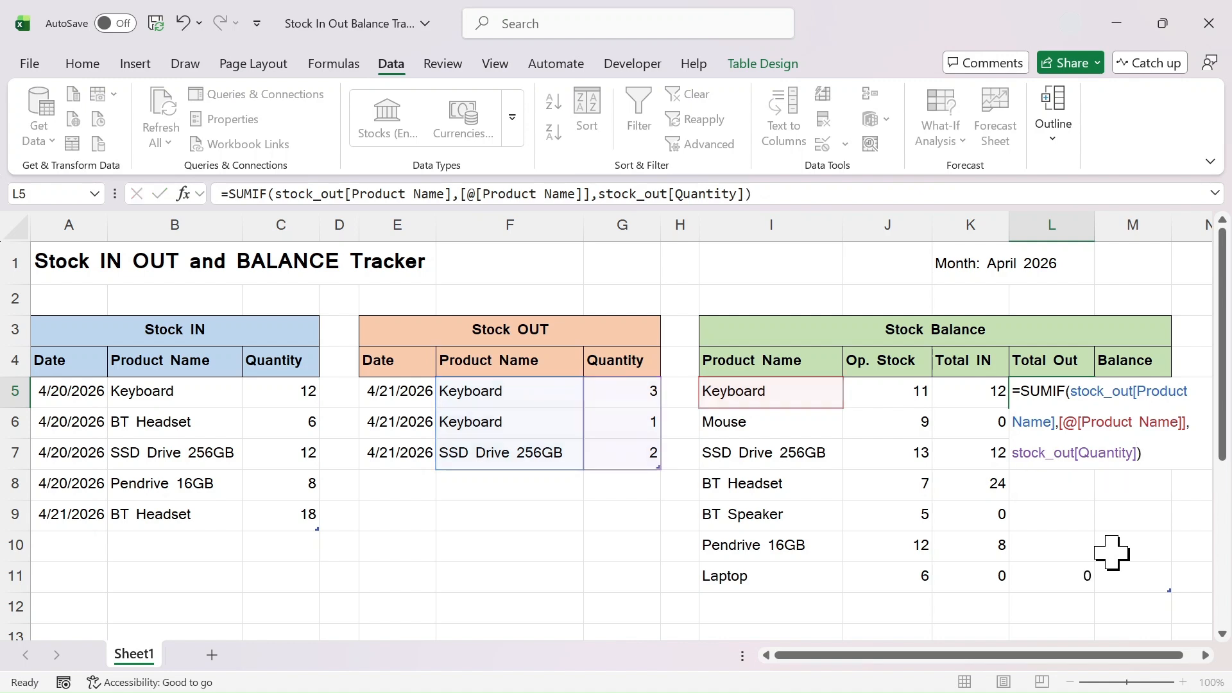
key(Return)
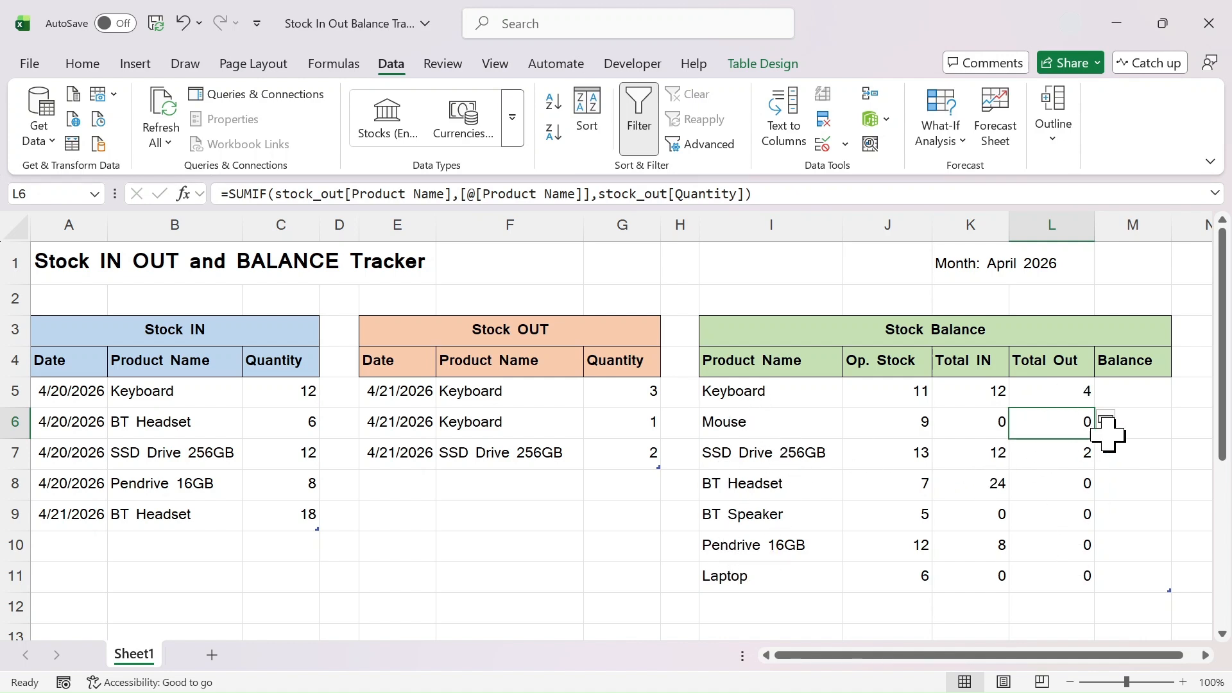
- Enter the Balance formula in M5 as [@[Op. Stock]]+[@[Total IN]]-[@[Total Out]]
click(1133, 398)
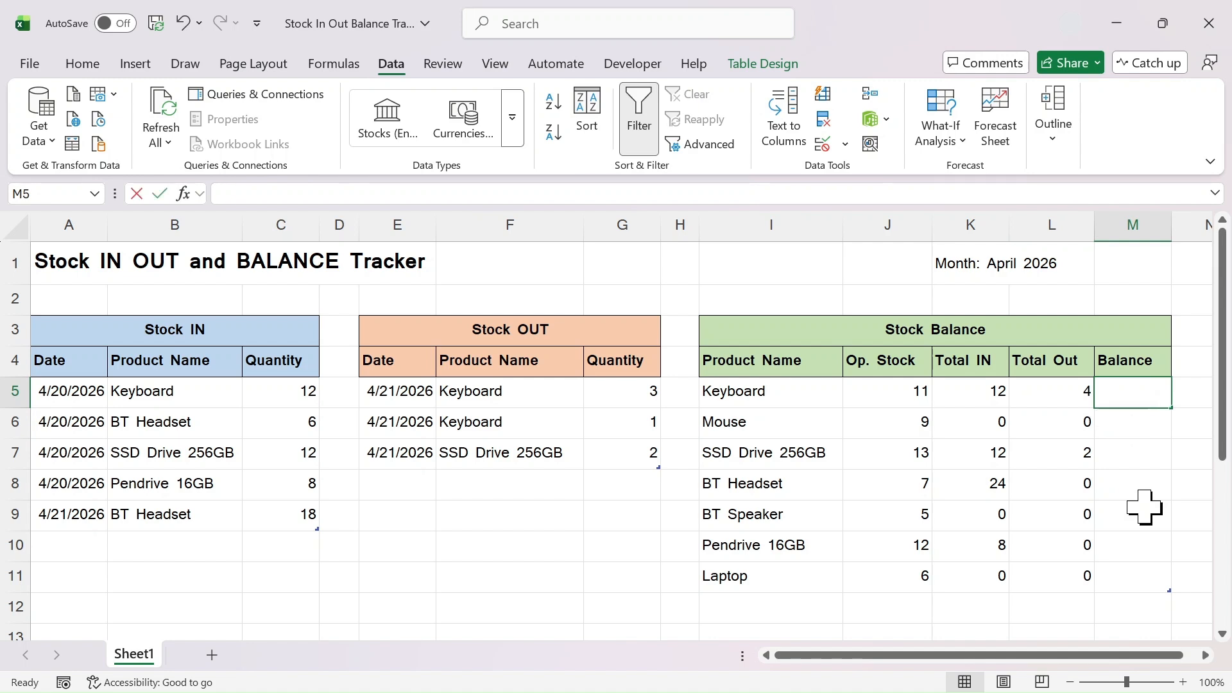
text(=)
click(891, 390)
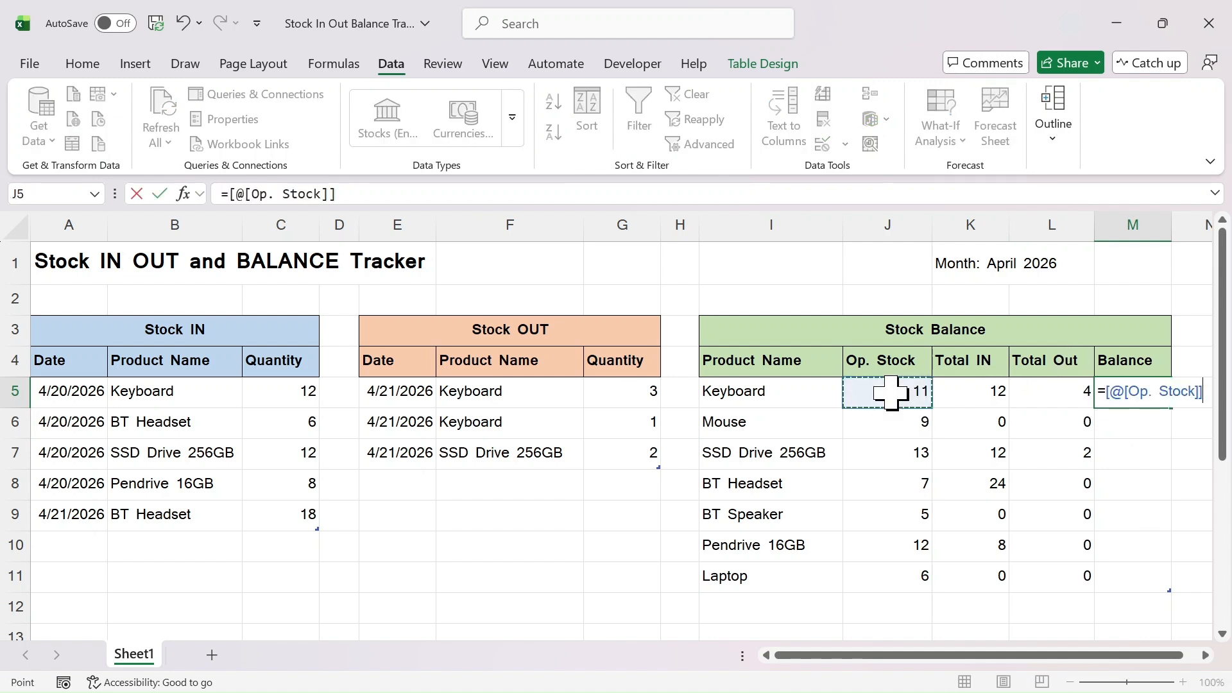
text(+)
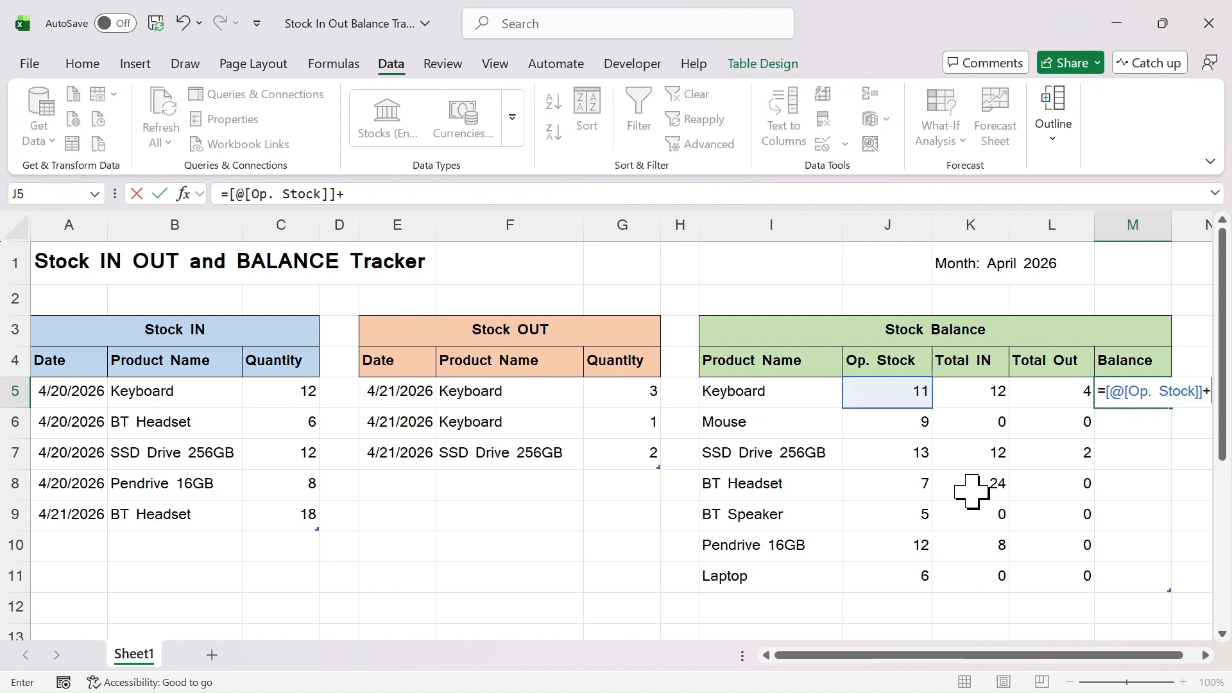
click(979, 393)
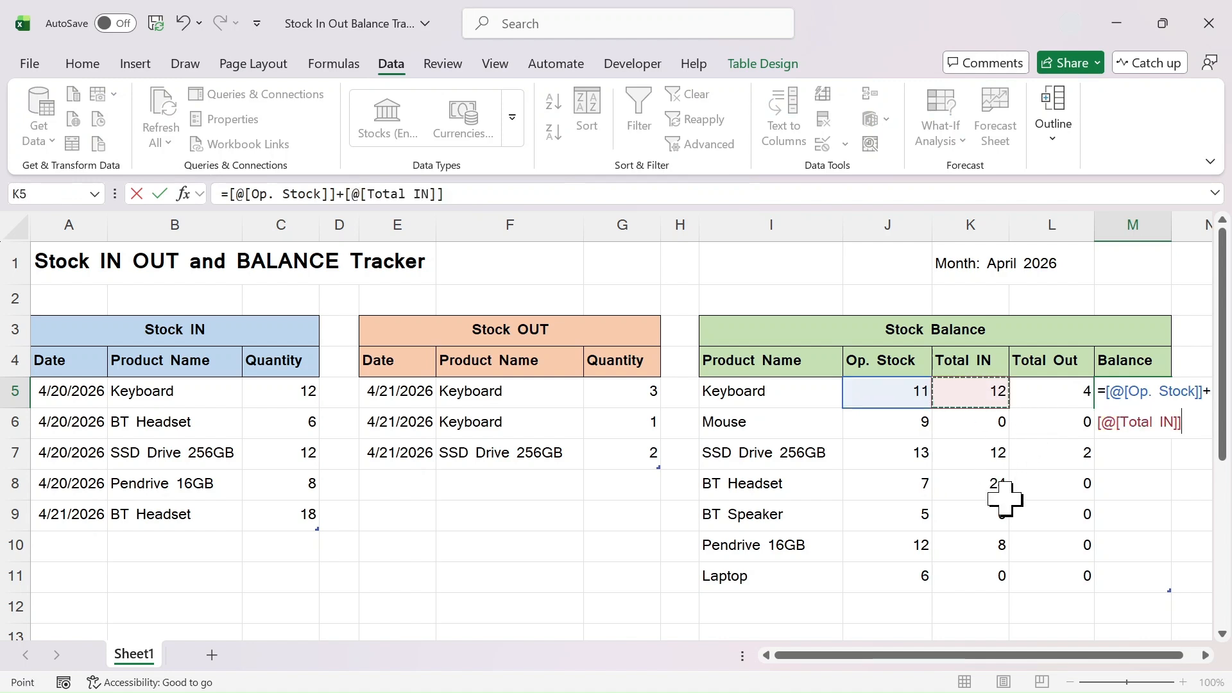
text(-)
click(1043, 403)
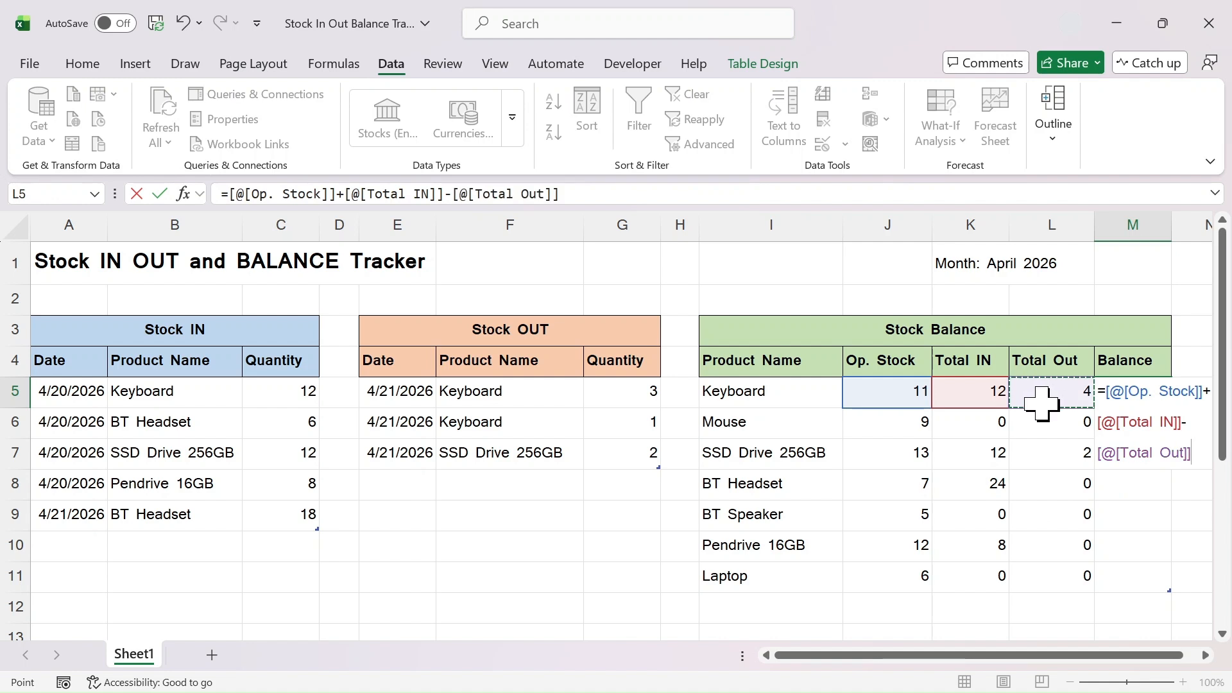
key(Return)
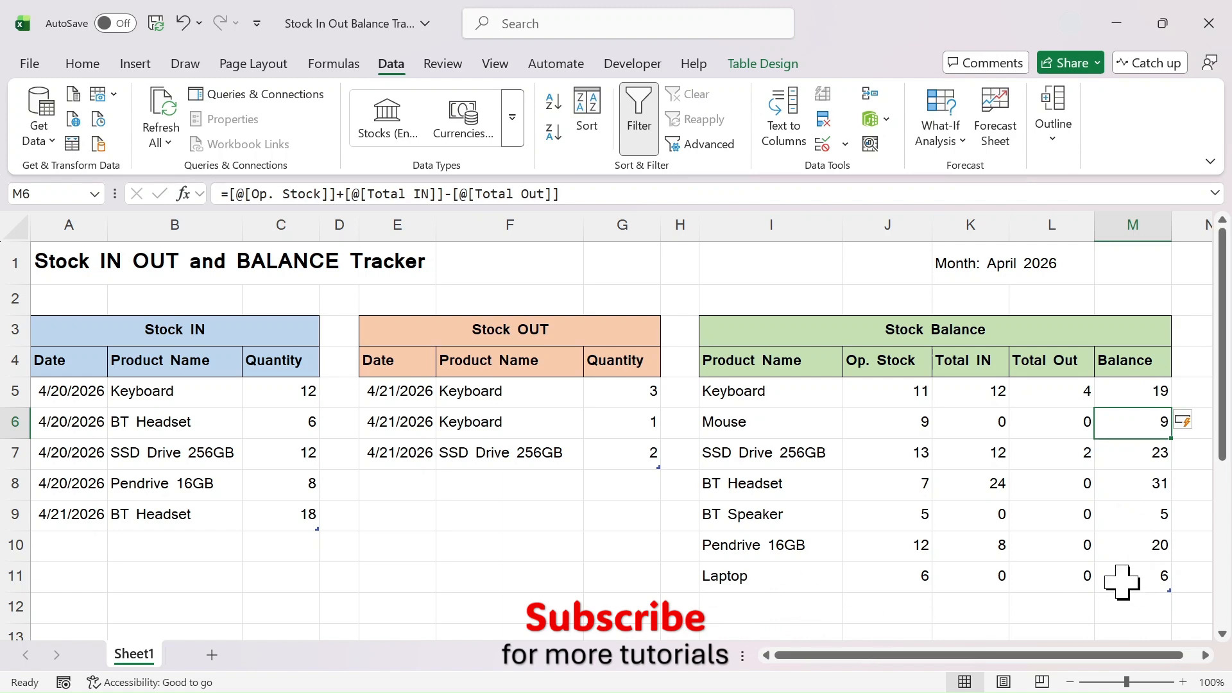
- Freeze the panes at cell A5 so the title and header rows 1 to 4 stay in view while scrolling
scroll(764, 607, down, 3)
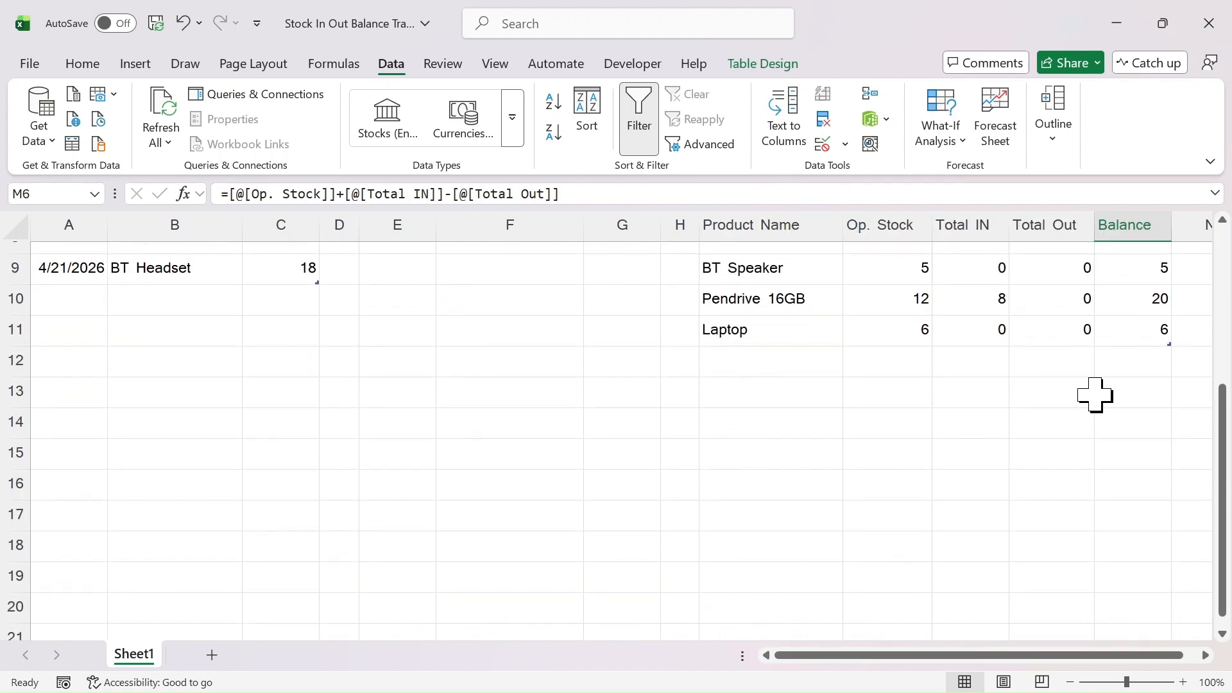
scroll(965, 453, up, 3)
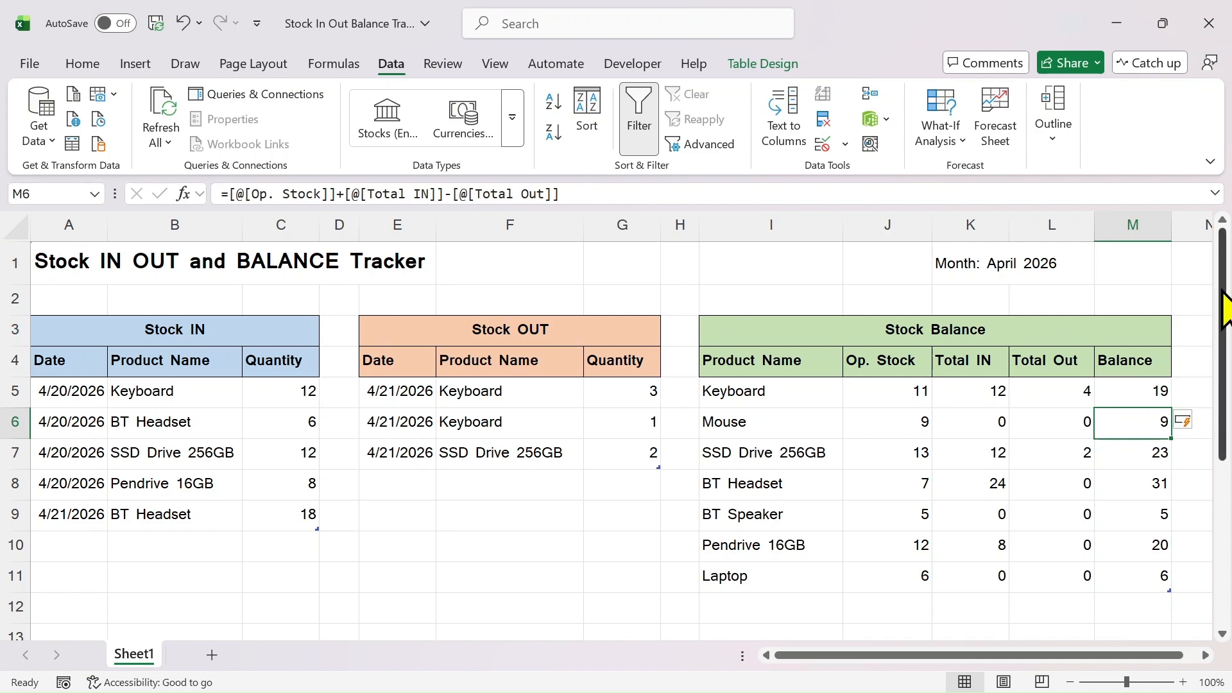
mouse_move(1223, 292)
mouse_down()
mouse_move(1222, 340)
mouse_move(1223, 292)
mouse_up()
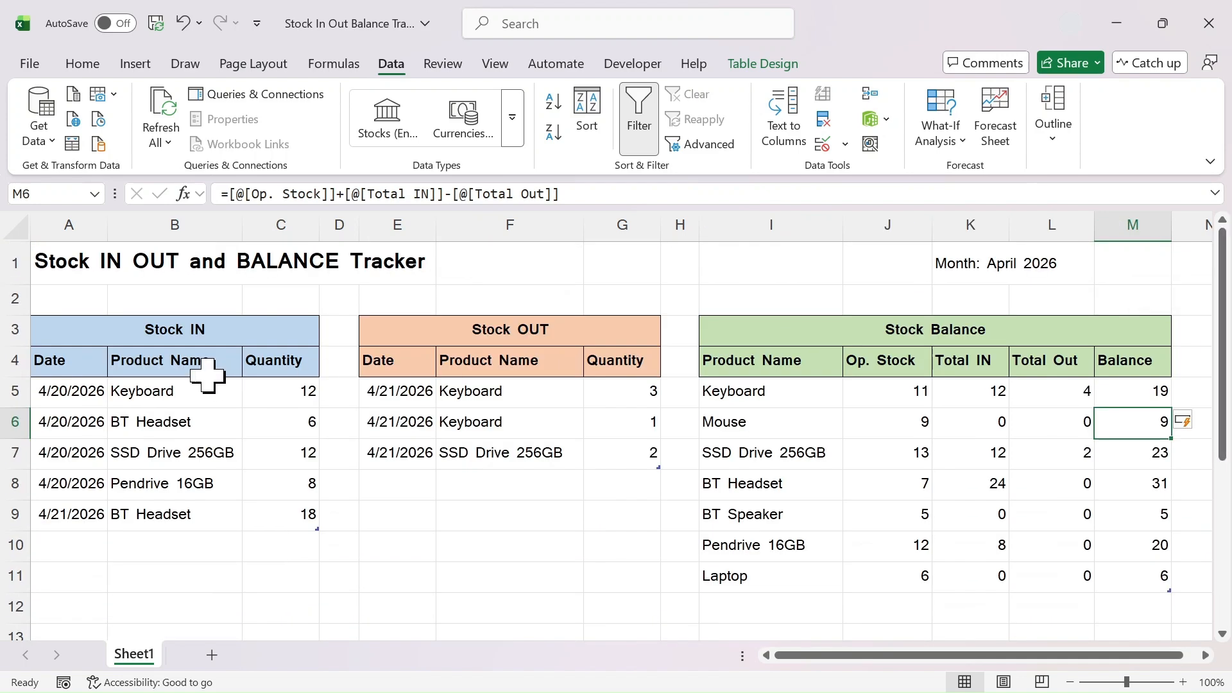
mouse_move(1224, 346)
mouse_down()
mouse_move(1224, 385)
mouse_move(1225, 347)
mouse_up()
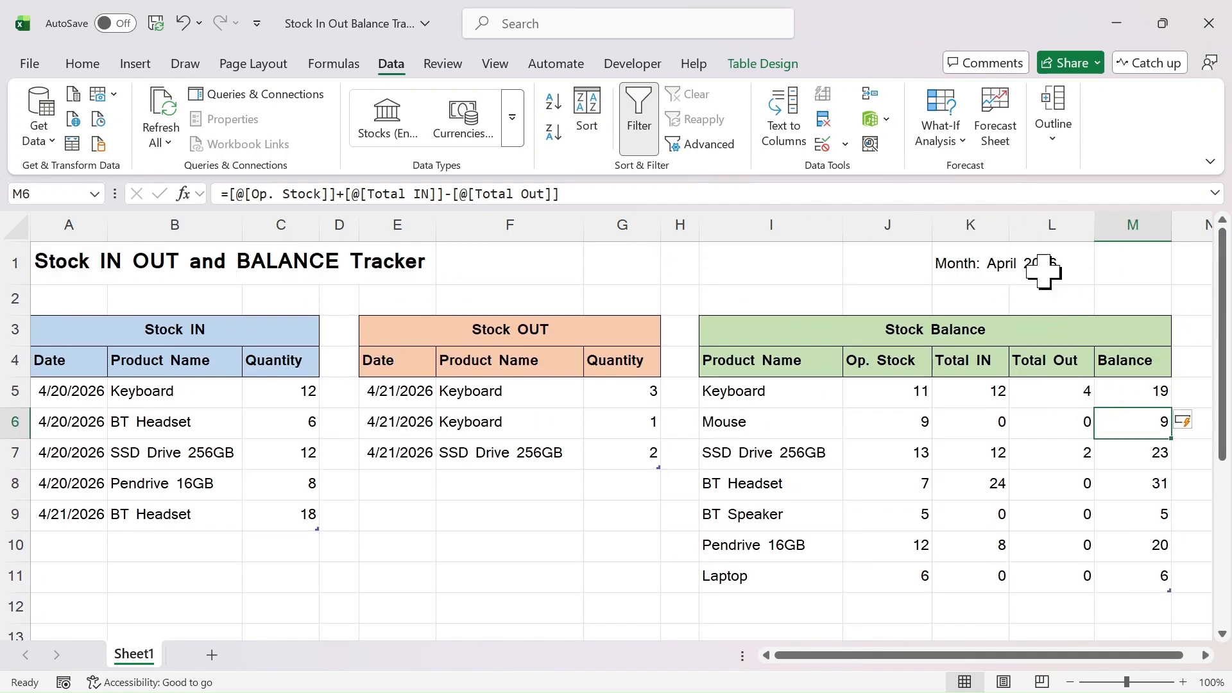
click(67, 390)
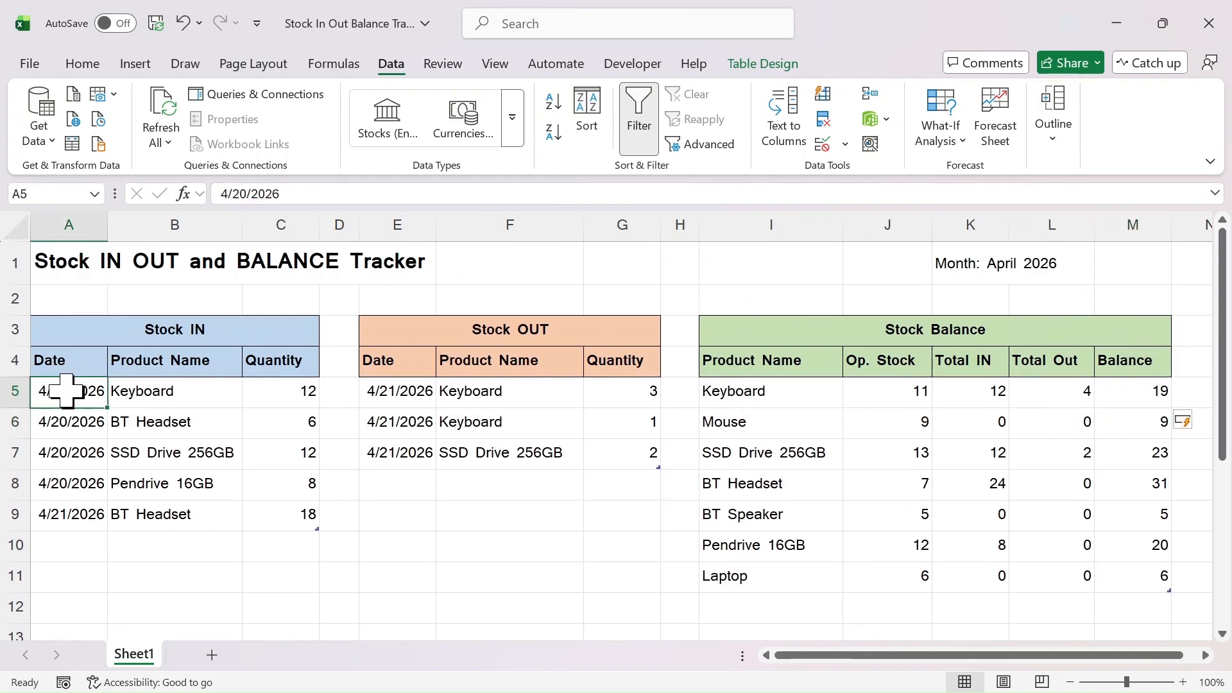
click(494, 64)
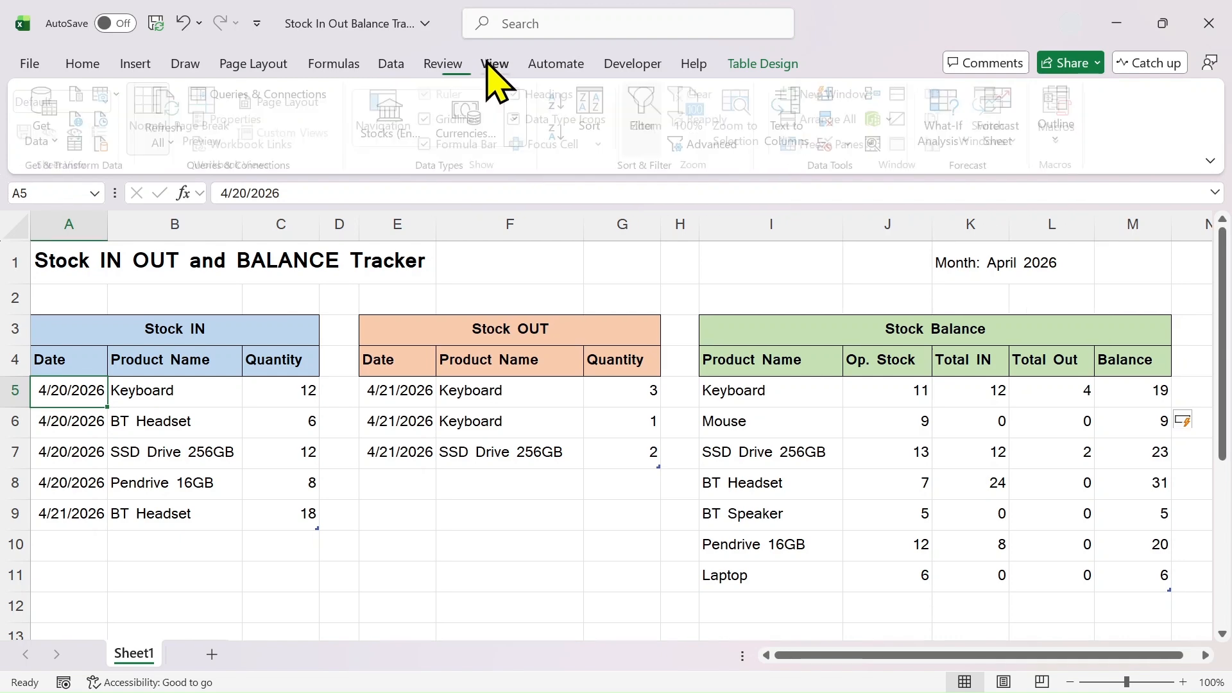
click(875, 145)
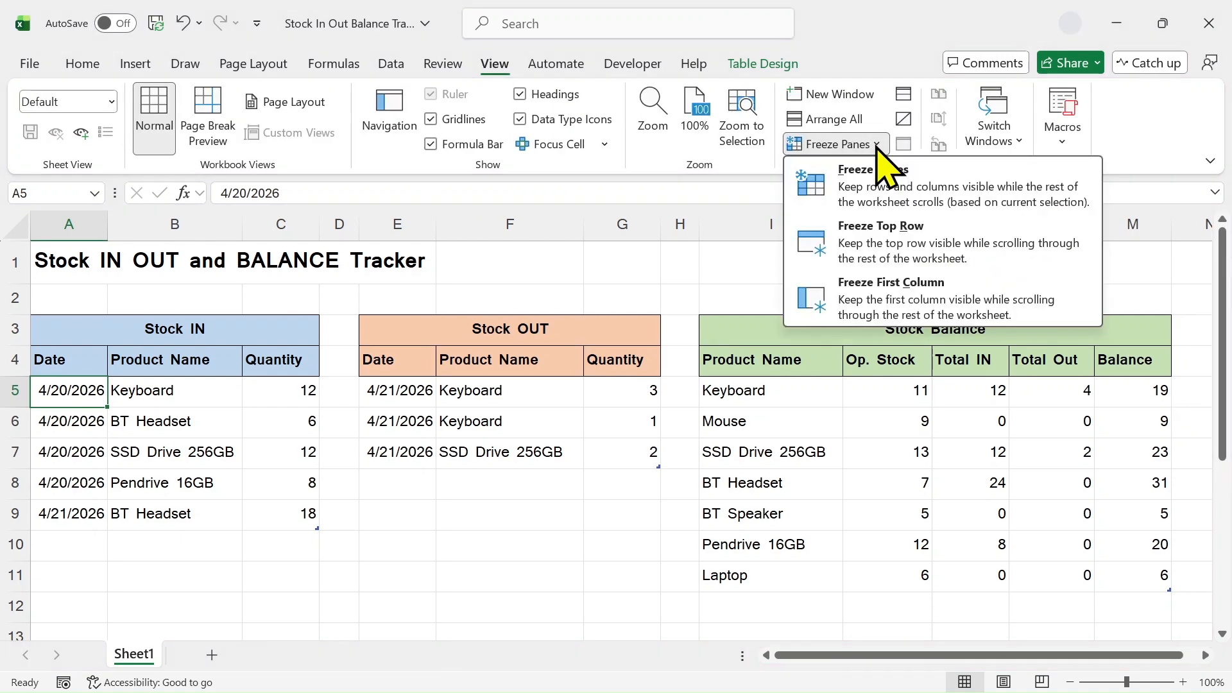
click(895, 196)
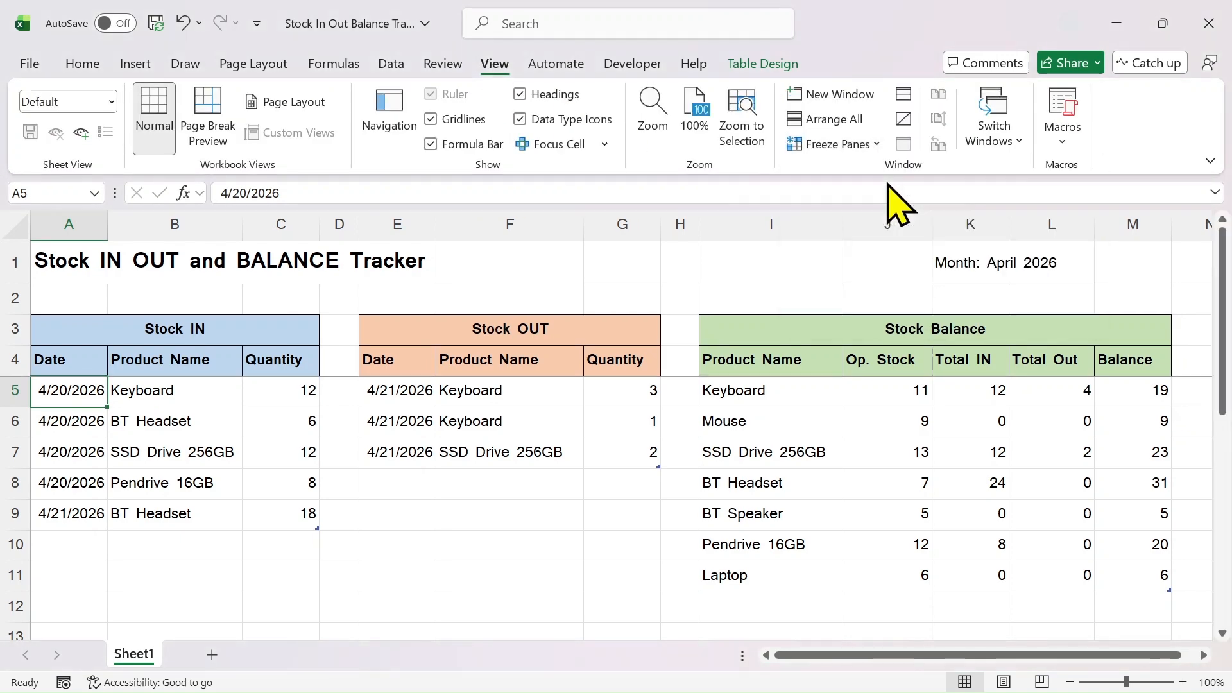
mouse_move(1222, 280)
mouse_down()
mouse_move(1213, 442)
mouse_move(1216, 276)
mouse_up()
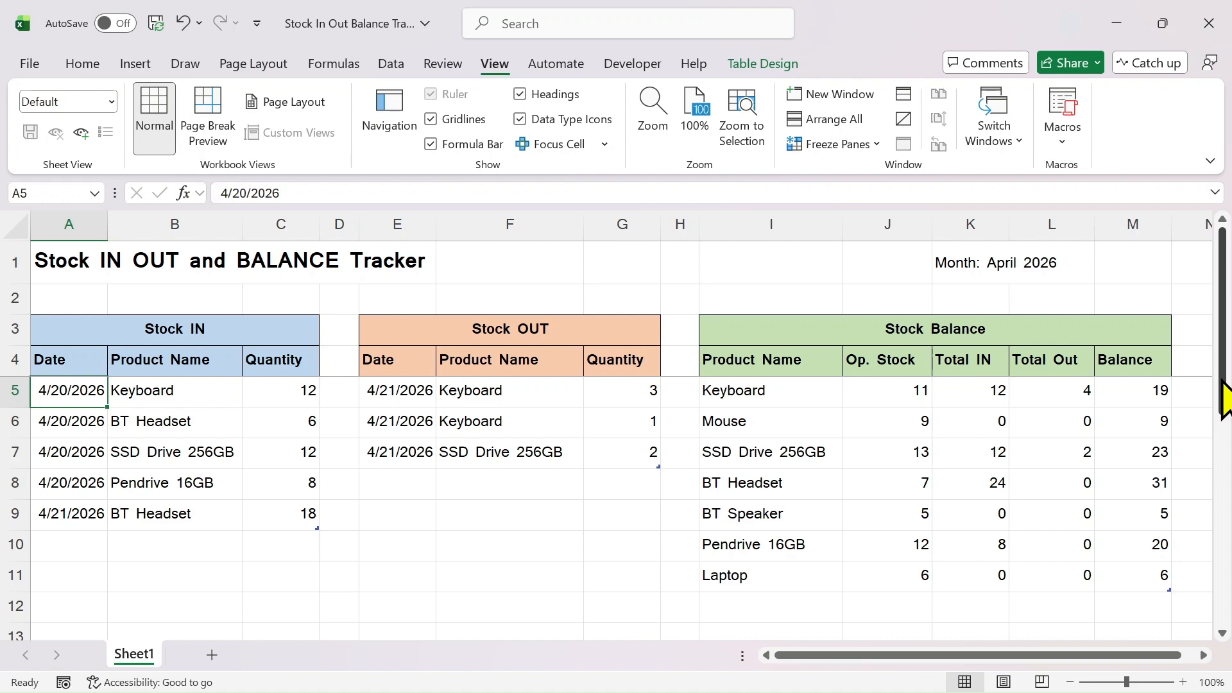